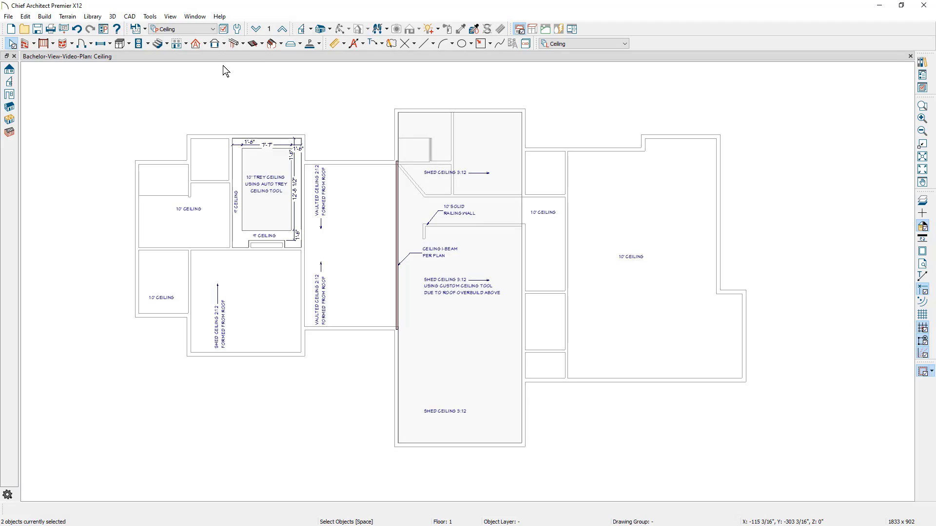
Step: With the Bachelor-View-Video-Plan ceiling plan showing, list the available layer sets
left_click(212, 30)
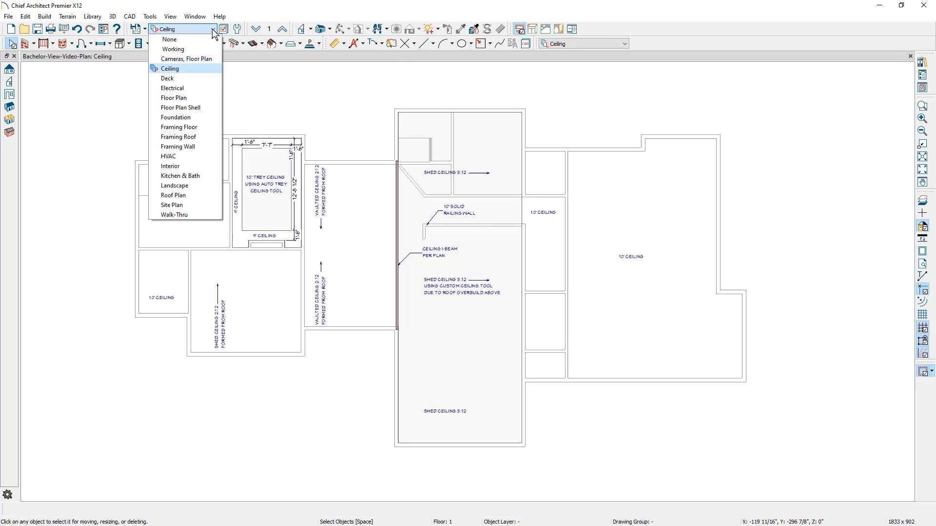
Step: Switch to the Floor Plan layer set and view the house in the Full Overview 3D camera
left_click(209, 98)
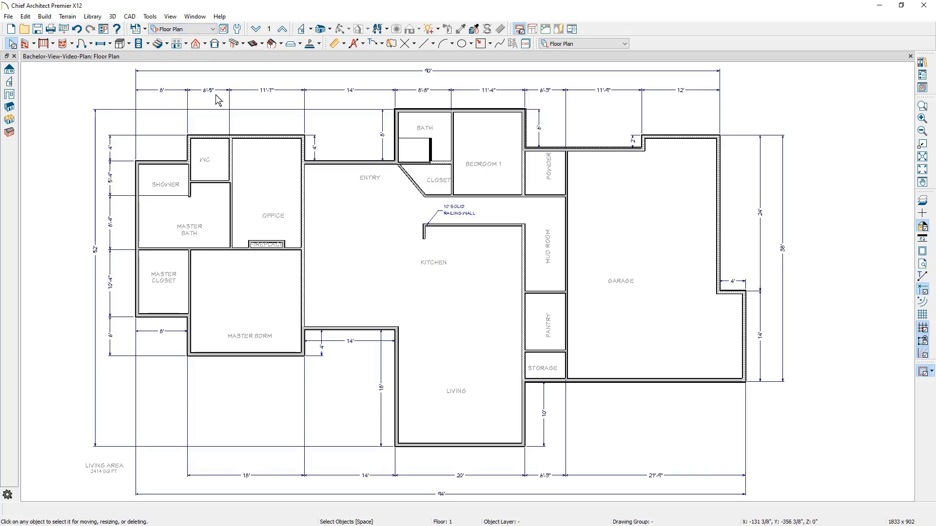
left_click(320, 29)
left_click_drag(259, 280, 318, 273)
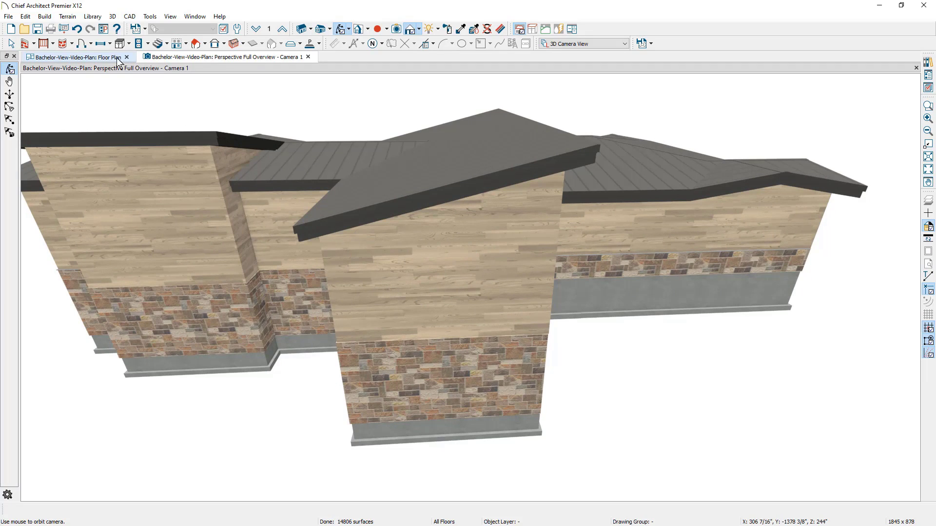
Step: Place a 42"-wide window in the front bay wall and start setting its height to 92
left_click(98, 46)
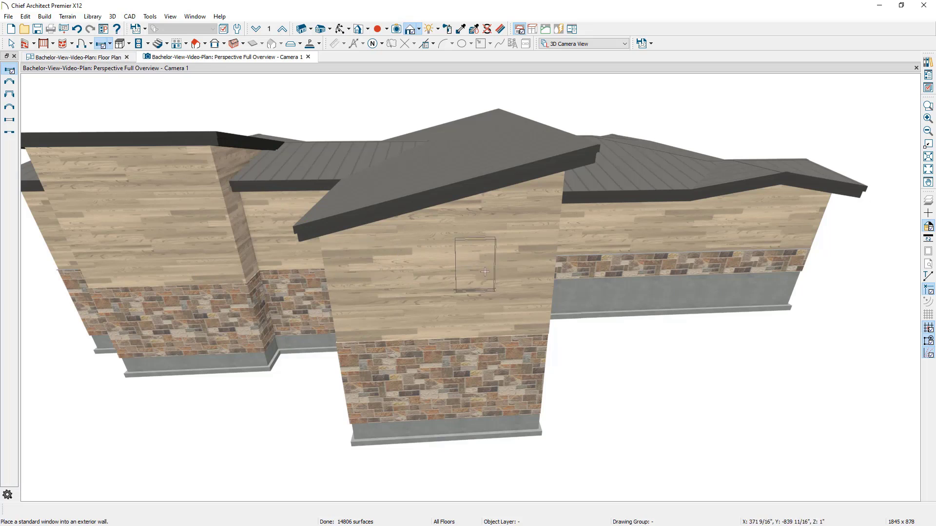
left_click(517, 292)
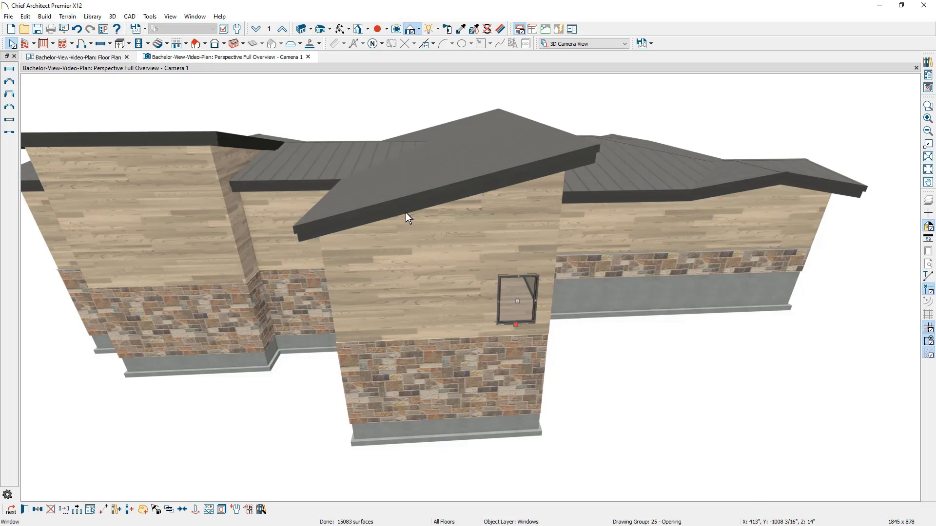
key("Return")
left_click(403, 207)
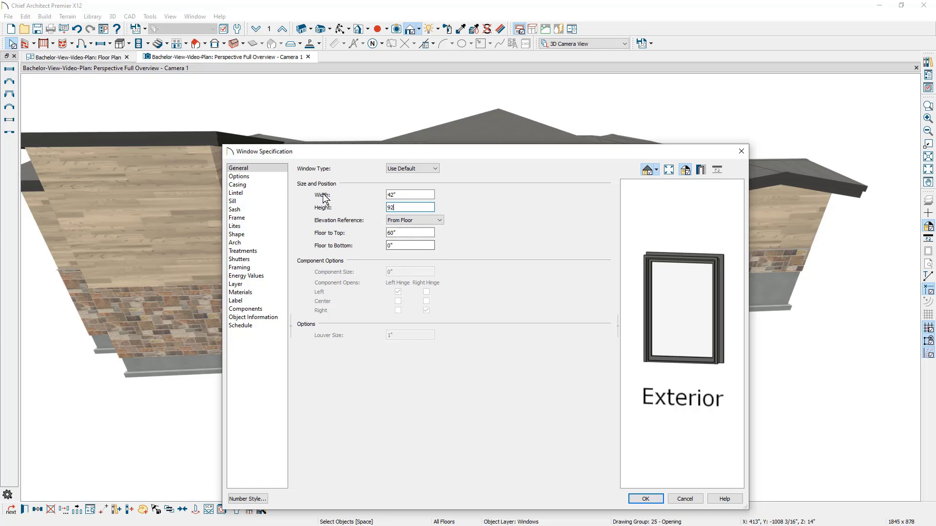
Step: Remove both the interior and exterior casing from the window
left_click(271, 186)
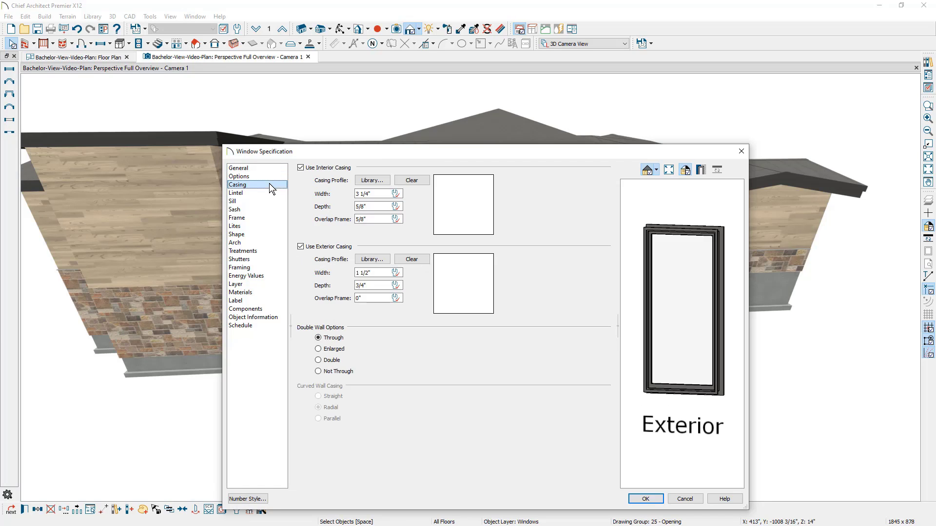
left_click(301, 168)
left_click(310, 248)
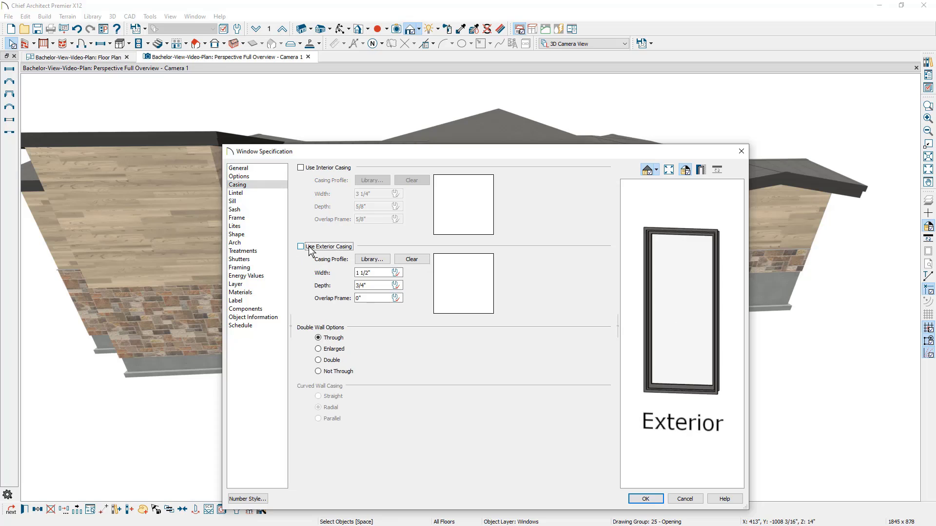
Step: Set all four sash widths (side, middle, top, bottom) to .25"
left_click(270, 209)
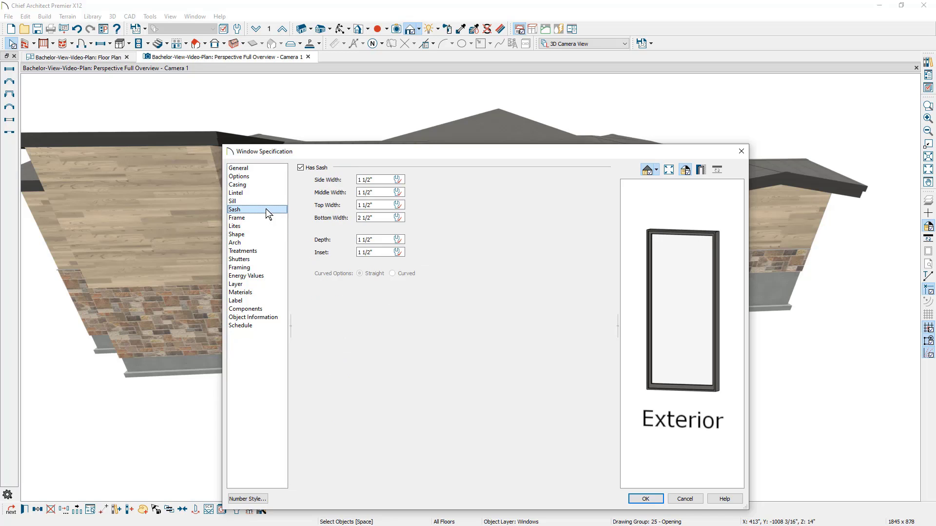
double_click(358, 180)
left_click_drag(378, 180, 361, 180)
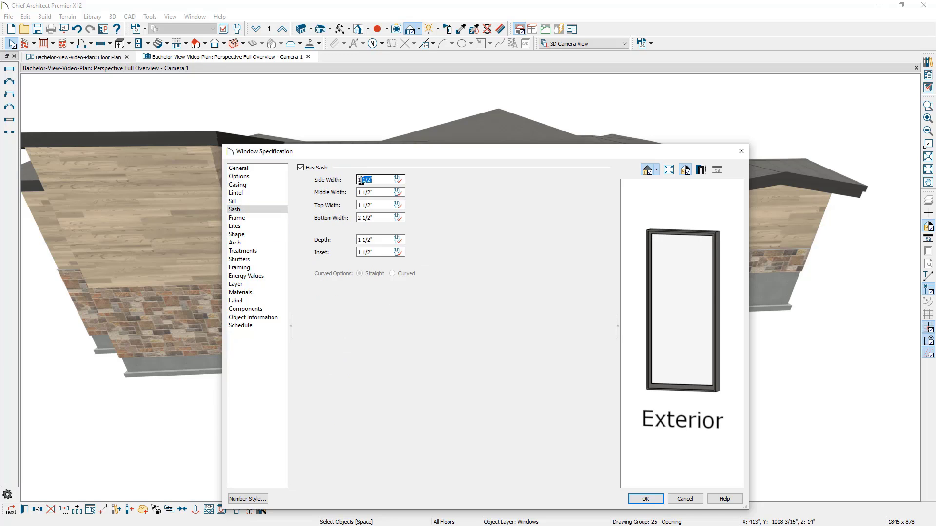
type(".25")
key("shift+Home")
key("Tab")
type(".25")
key("Tab")
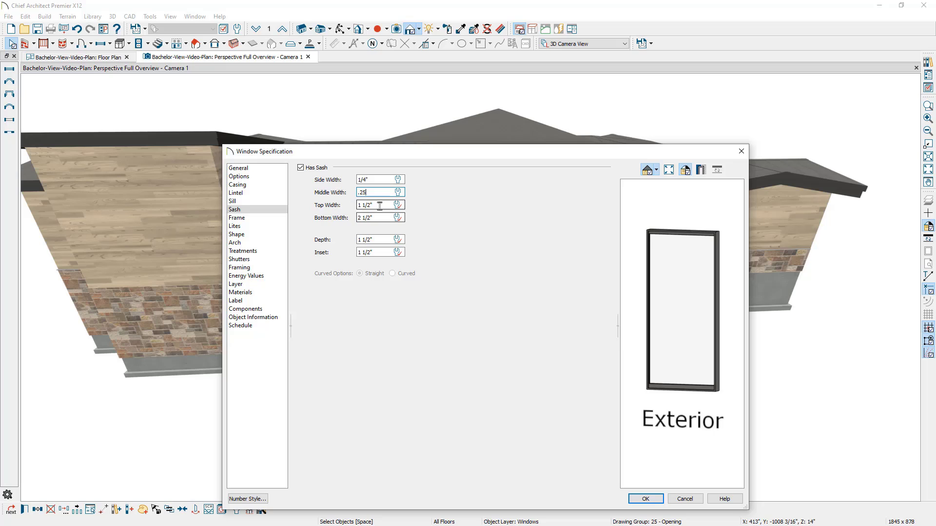
type(".25")
key("Tab")
type(".25")
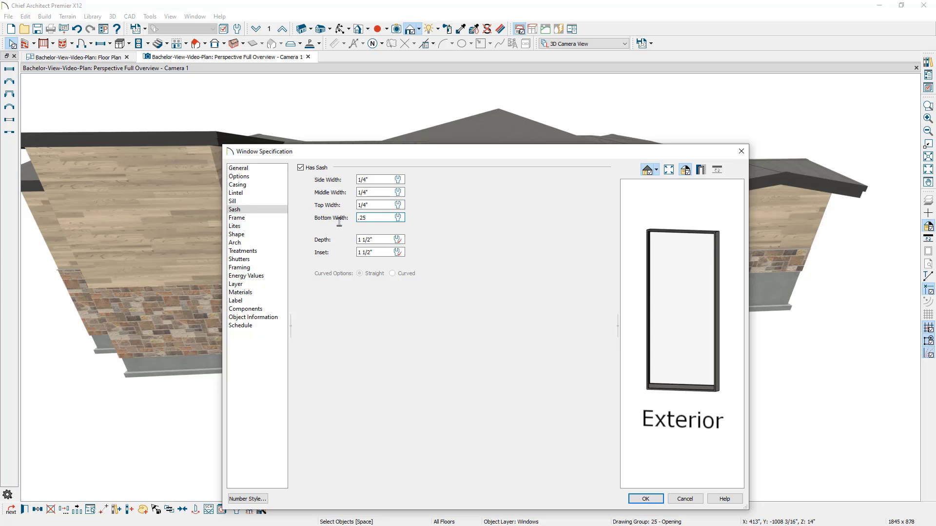
Step: Set the frame sides and top to 1/2" and the bottom to 3", then apply
left_click(254, 218)
left_click_drag(375, 206, 347, 205)
type("3")
left_click_drag(385, 180, 347, 180)
type("1/2")
key("Tab")
type("1/2")
key("Tab")
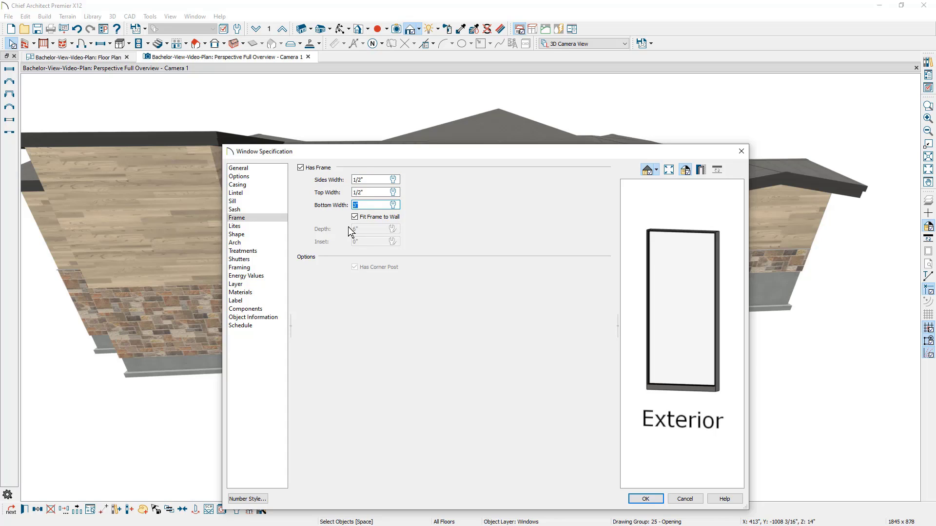
left_click(636, 500)
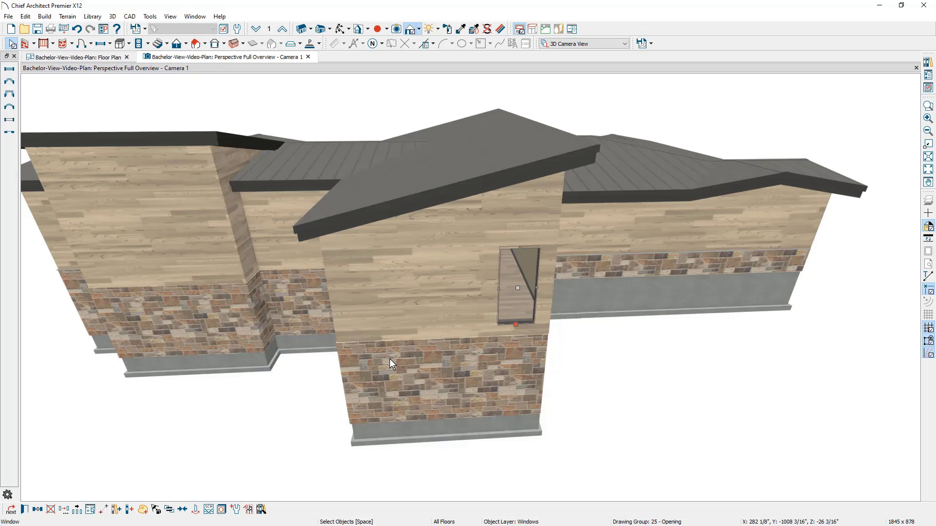
Step: Use Multiple Copy to make three copies of the window across the front bay wall
key("Escape")
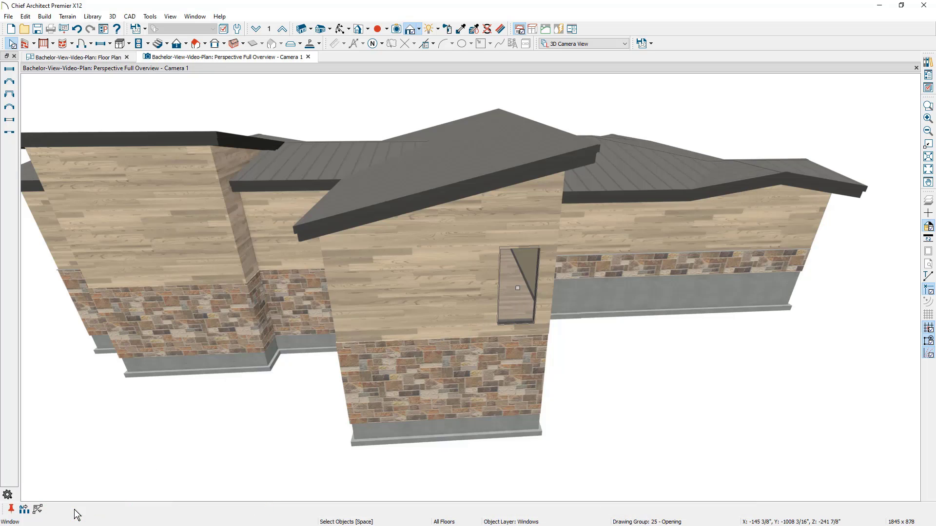
double_click(24, 508)
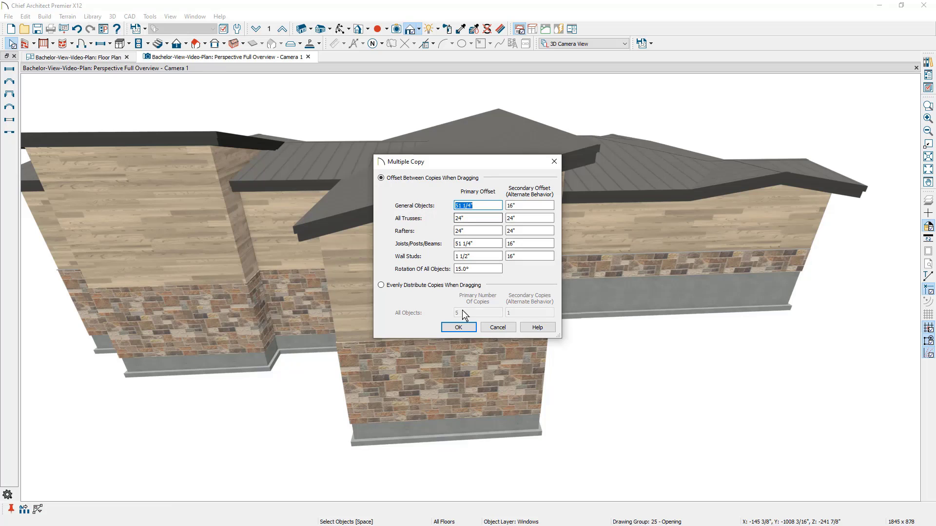
left_click(458, 327)
left_click(512, 284)
left_click_drag(452, 297, 380, 294)
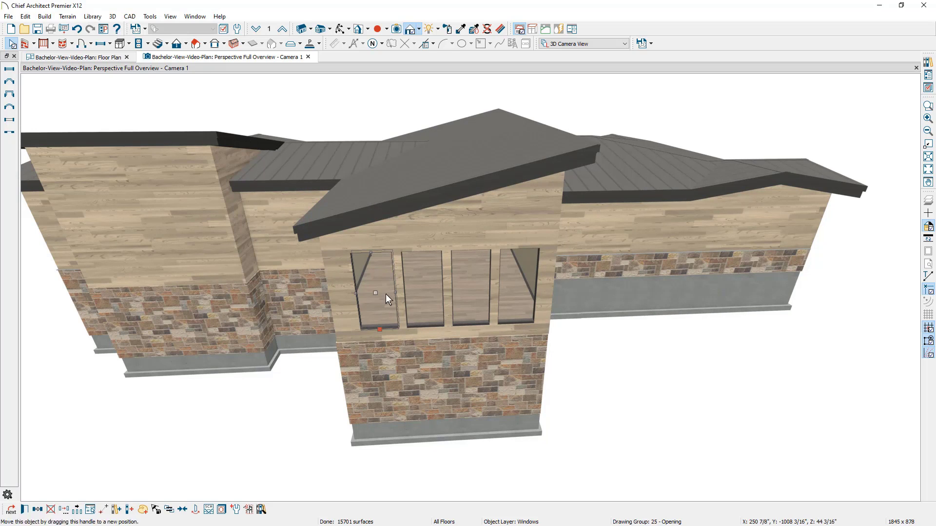
Step: Select all four windows, check them in 3D, and return to the Floor Plan
left_click(416, 292, "shift")
left_click(478, 291, "shift")
left_click(511, 290, "shift")
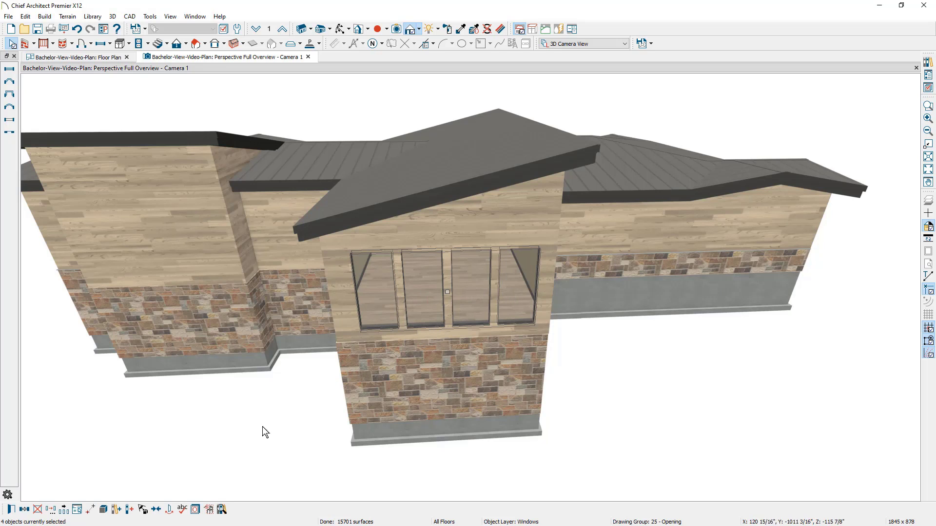
left_click(156, 509)
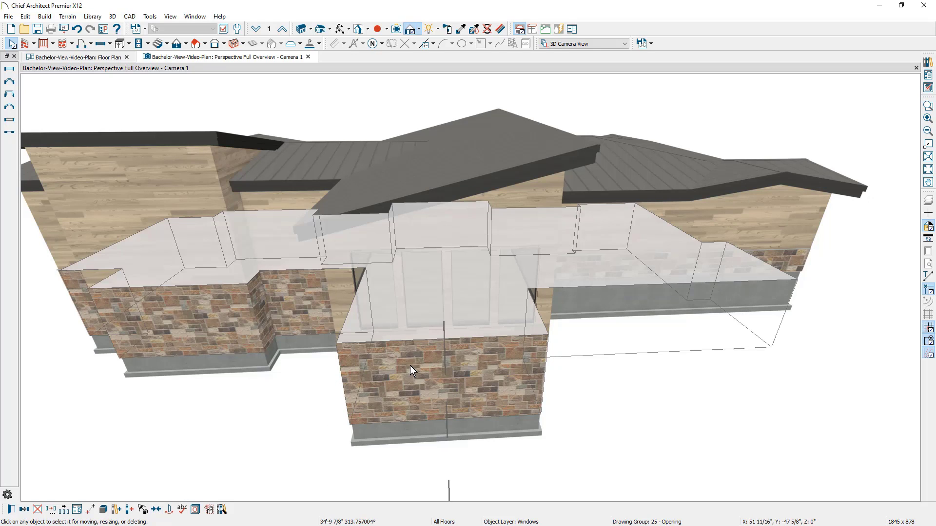
scroll(412, 363, "up", 5)
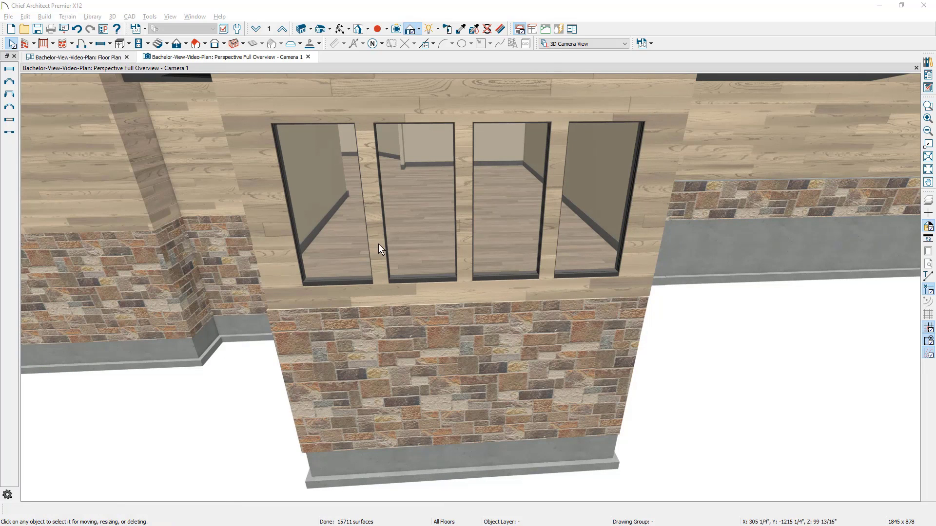
middle_click_drag(376, 238, 357, 299)
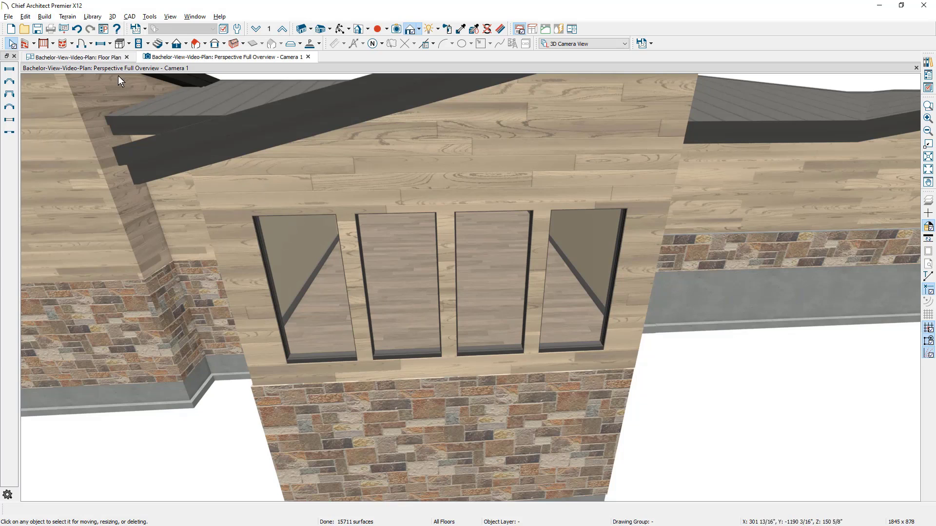
left_click(78, 57)
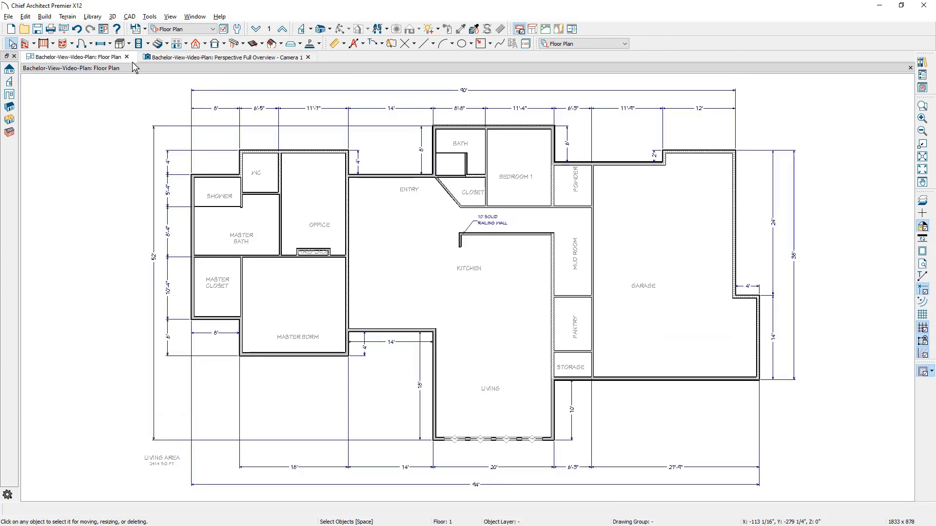
Step: Switch the plan to the Working layer set
left_click(195, 29)
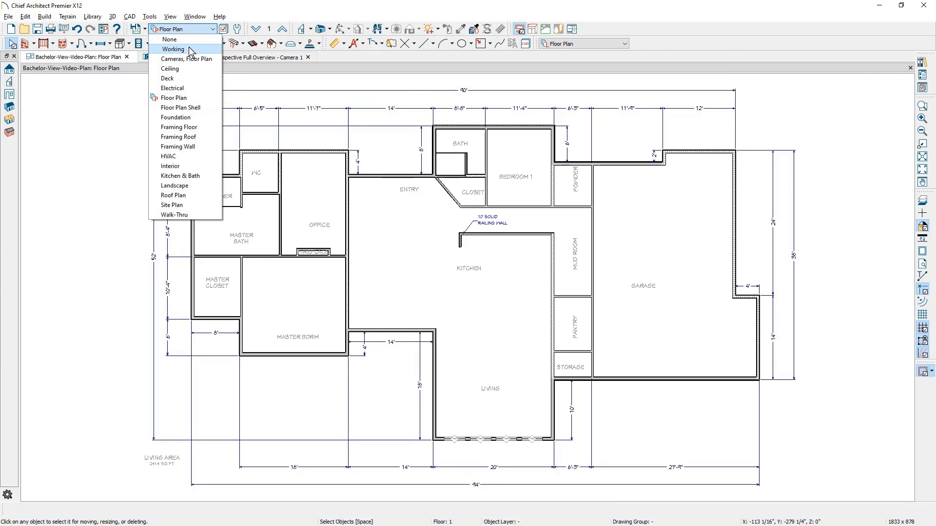
left_click(173, 48)
scroll(546, 469, "up", 3)
scroll(466, 444, "up", 2)
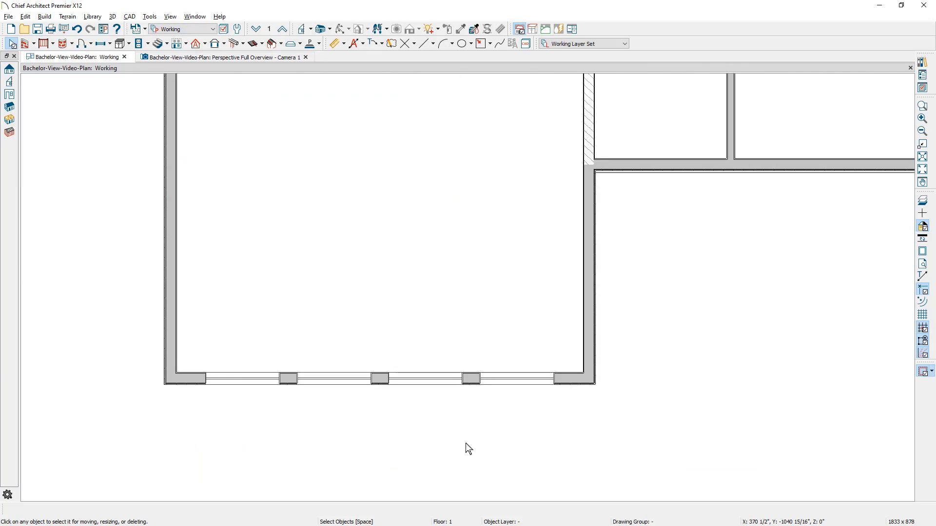
scroll(466, 443, "up", 1)
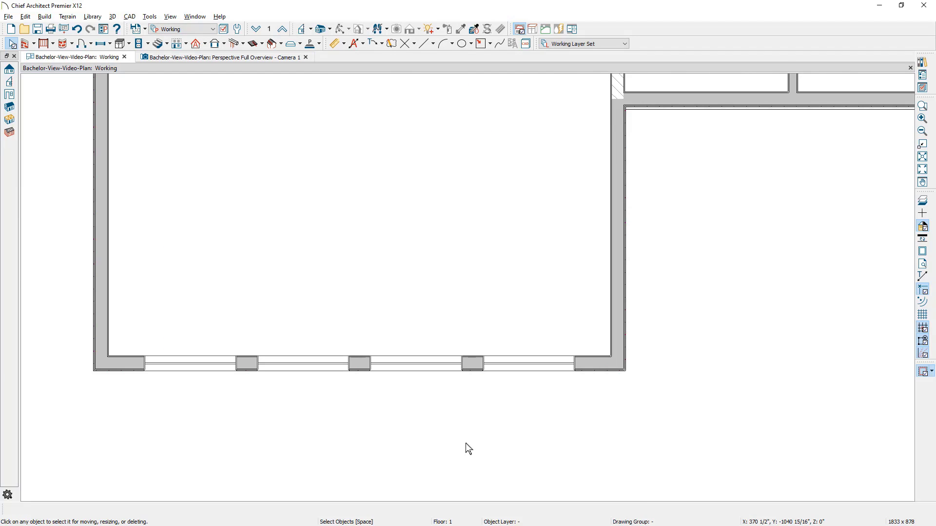
Step: Set the post defaults to 9 1/4" square posts and move to their fill style settings
left_click(243, 43)
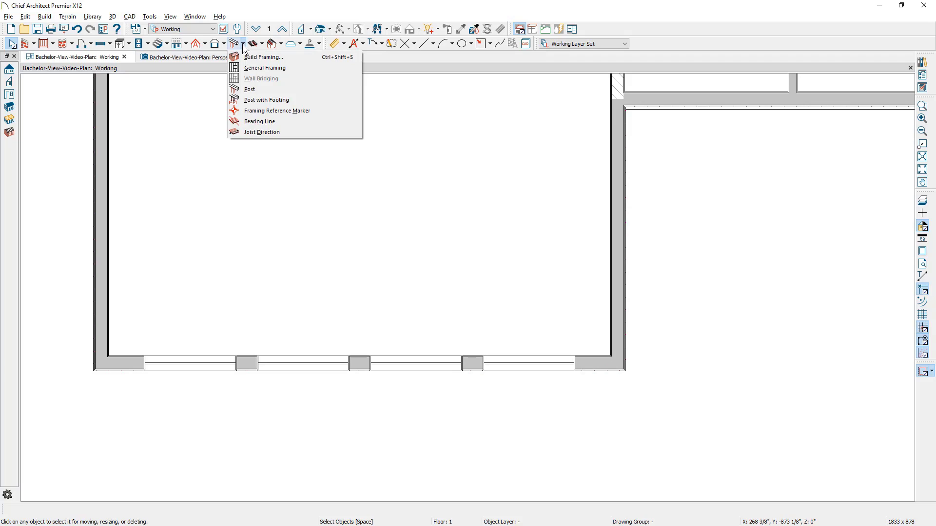
left_click(279, 96)
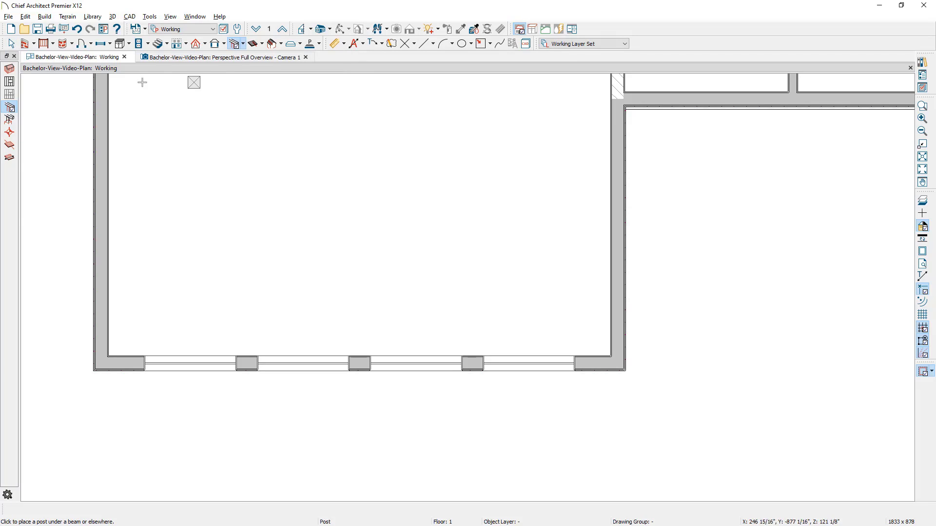
double_click(10, 110)
left_click_drag(198, 132, 125, 134)
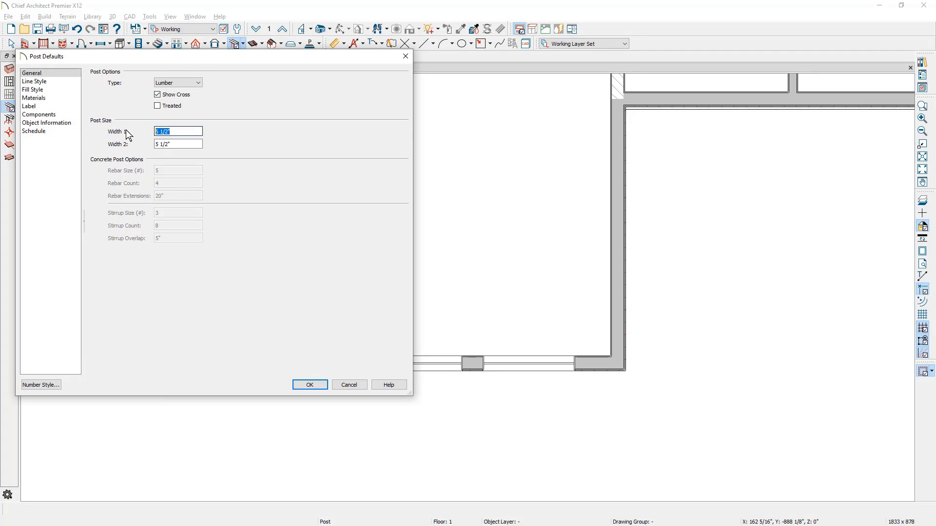
type("9.25")
key("Tab")
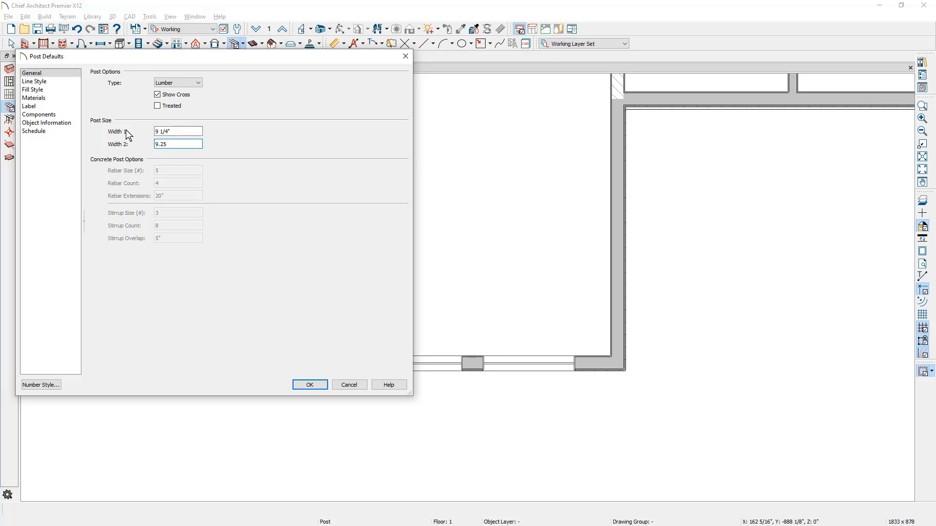
left_click(61, 91)
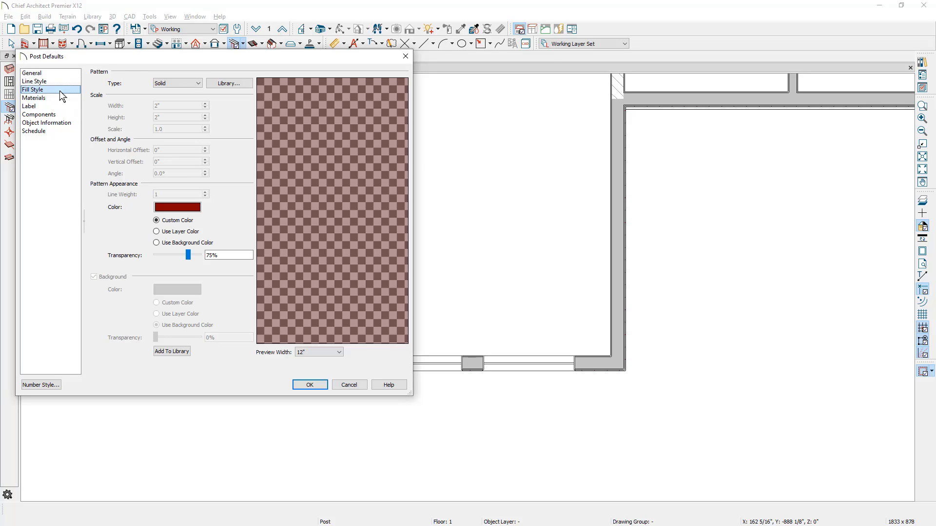
Step: Place a post at the glass wall opening's left end with 0" bottom and 120" total height
left_click(308, 385)
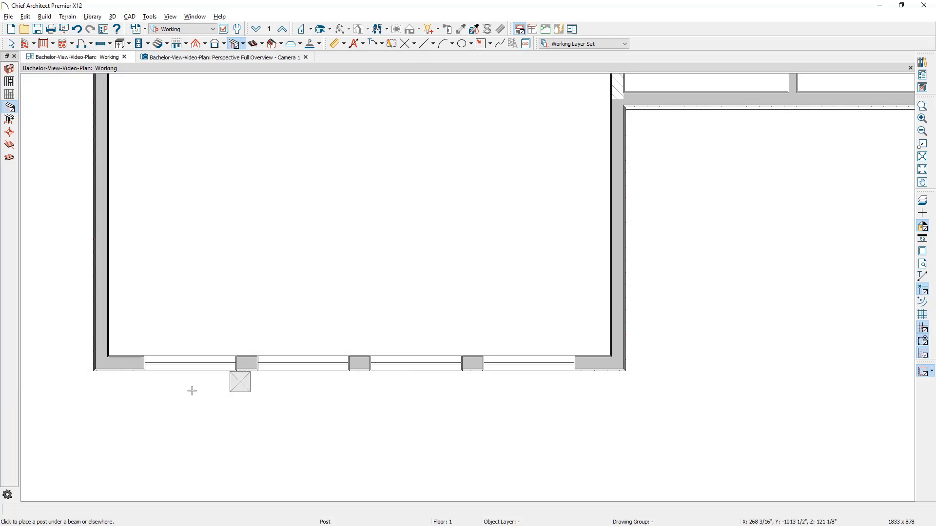
scroll(130, 388, "up", 2)
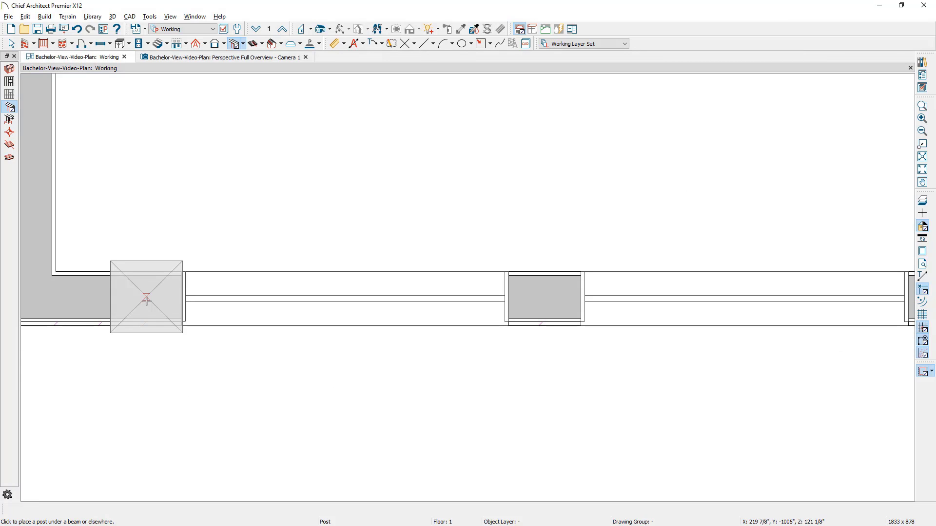
double_click(146, 299)
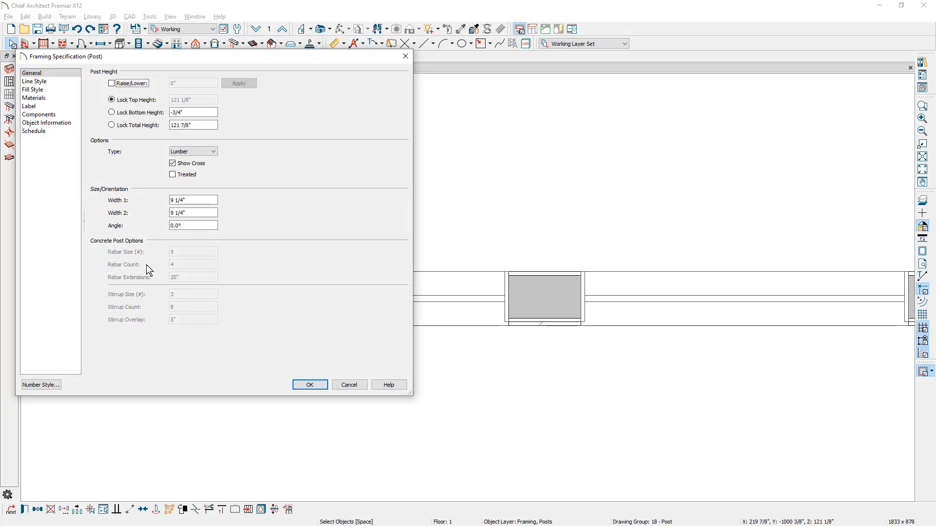
double_click(169, 113)
key("Tab")
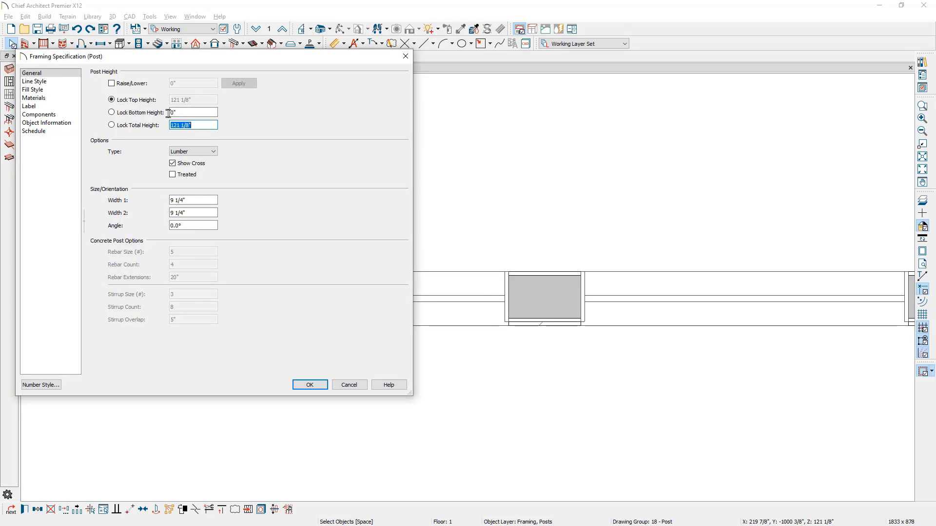
left_click(138, 113)
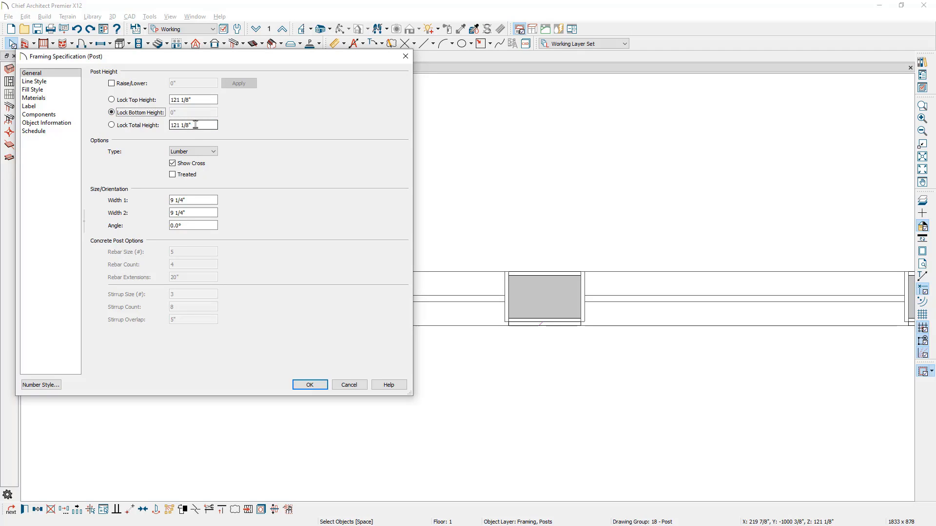
type("120")
key("Return")
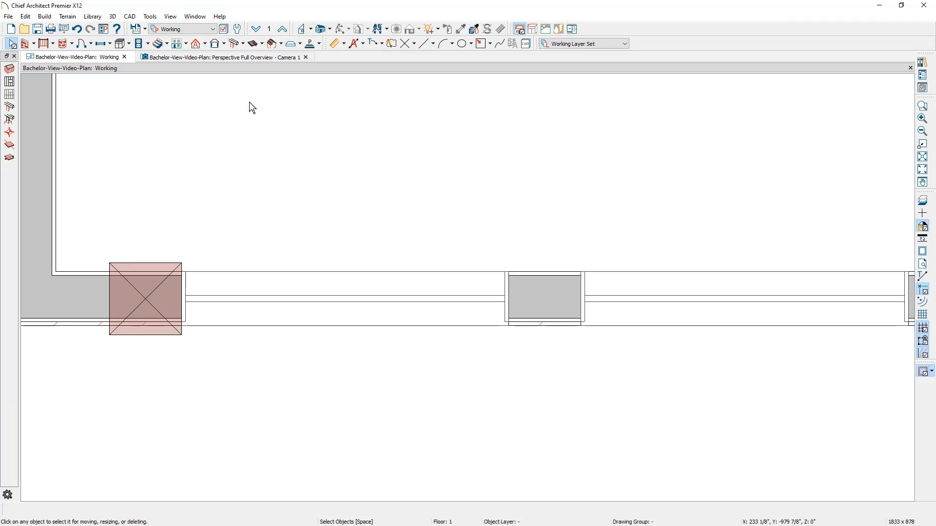
Step: Draw a 42" Glulam ceiling beam from the post to the next pier and open its specification
left_click(263, 44)
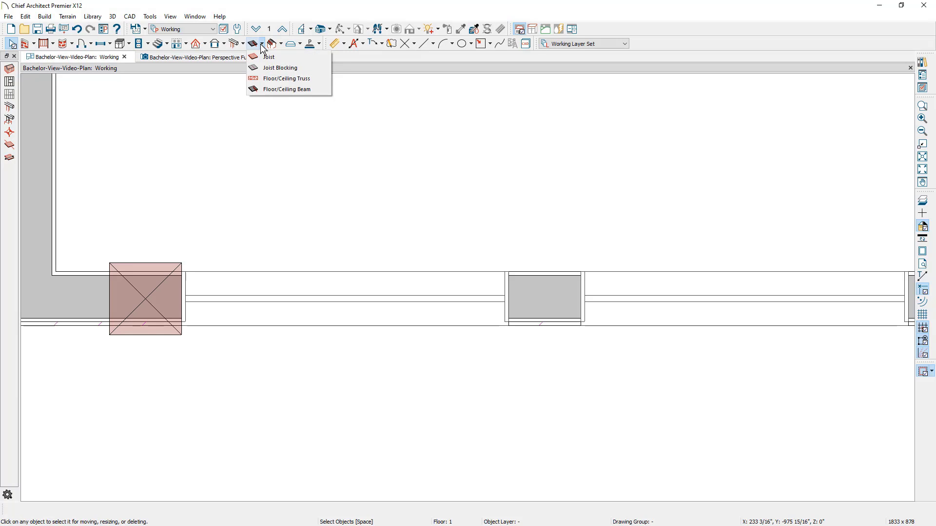
left_click(286, 89)
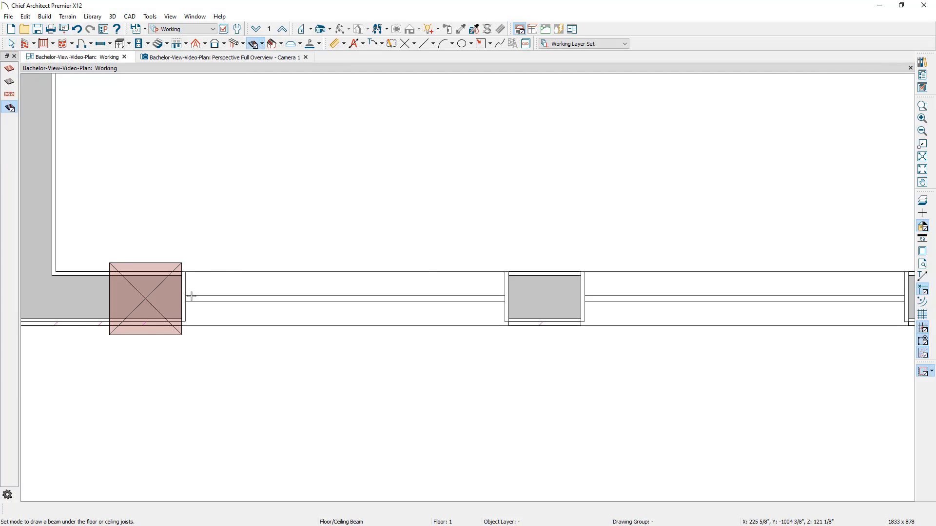
left_click_drag(208, 299, 506, 308)
left_click(491, 331)
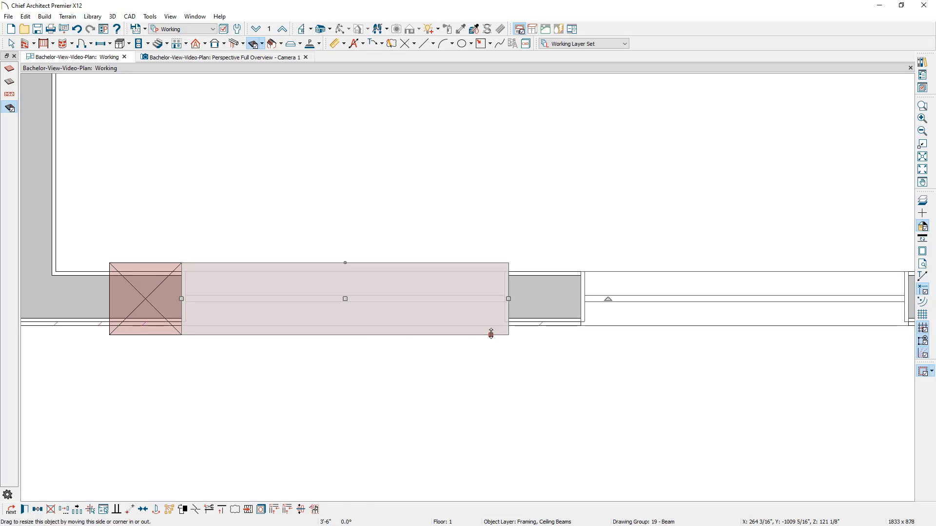
double_click(491, 334)
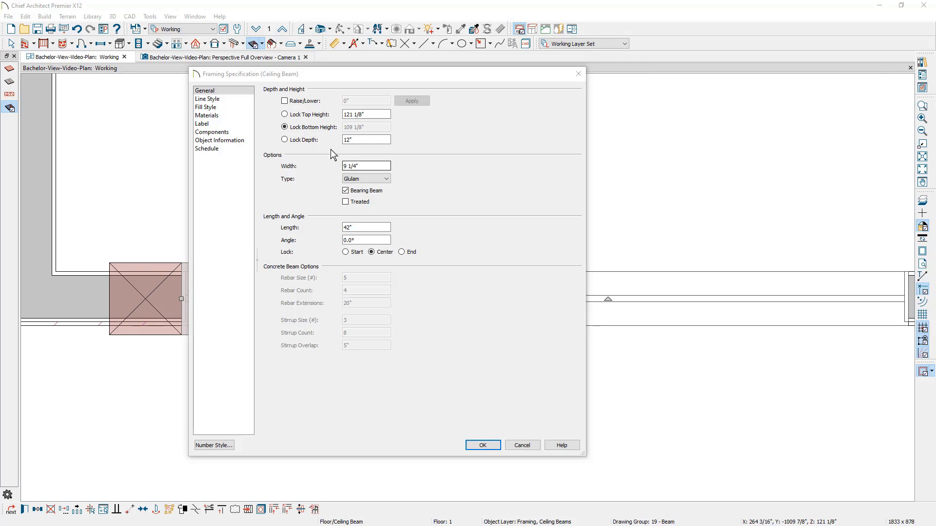
Step: Lock the beam's 12" depth and set its bottom height to 92"
left_click(294, 141)
left_click(373, 127)
type("92")
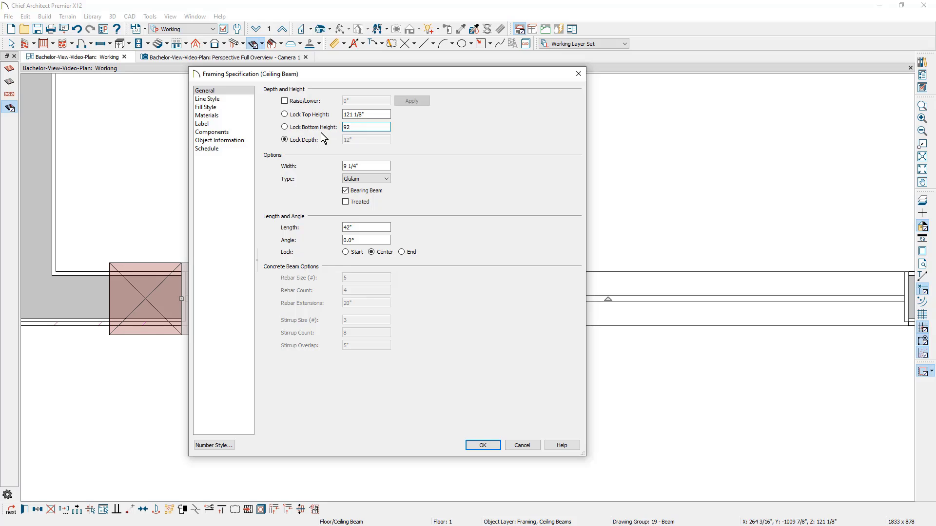
left_click(480, 445)
scroll(477, 443, "down", 2)
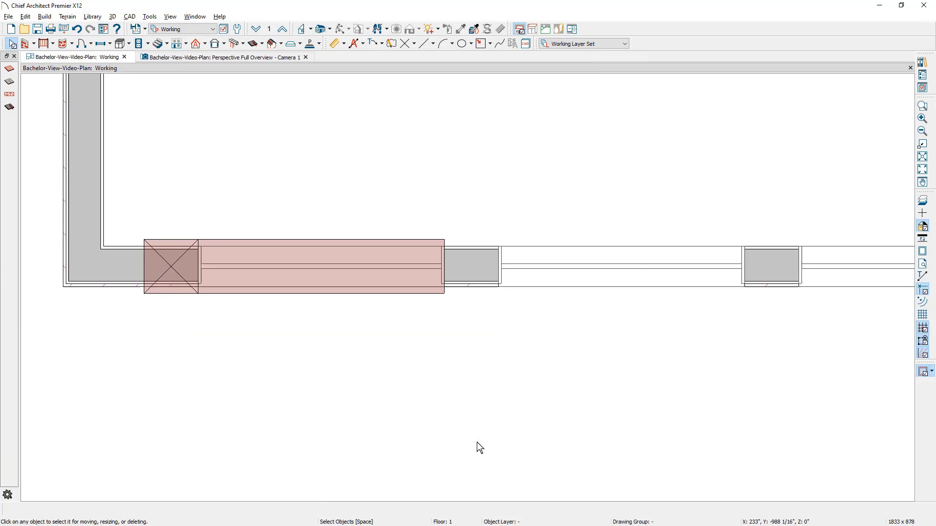
Step: Draw a roof beam along the bottom glass wall
scroll(269, 176, "down", 3)
middle_click_drag(284, 186, 342, 248)
left_click(282, 47)
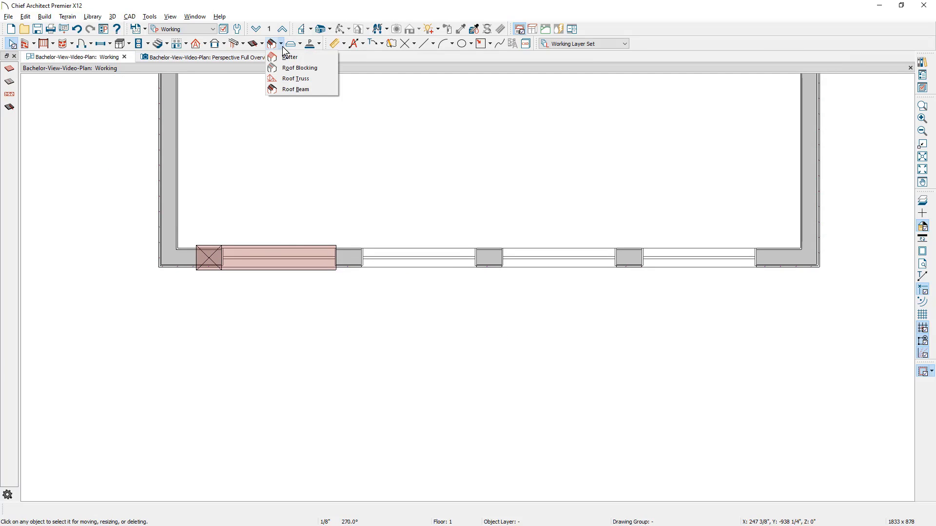
left_click(300, 89)
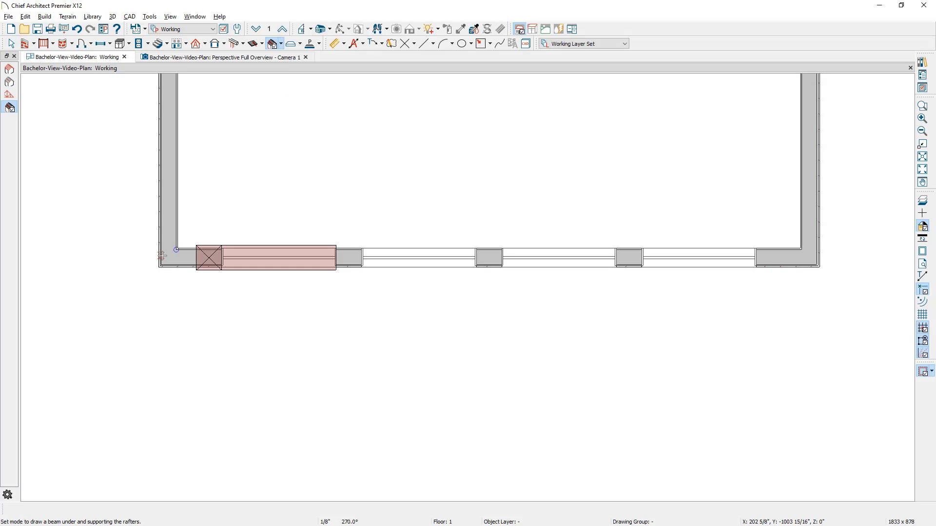
left_click_drag(263, 258, 820, 256)
key("space")
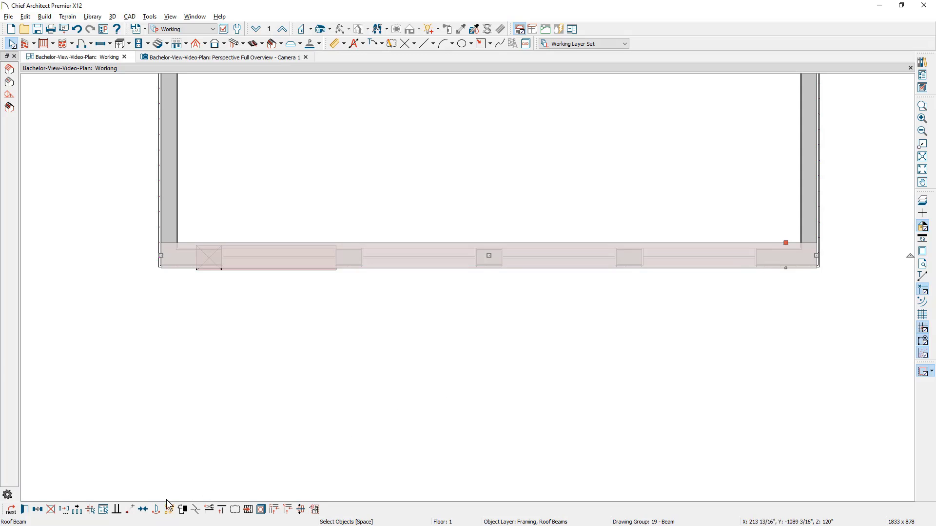
Step: Stretch both ends of the roof beam out to the wall's outer corners
left_click(144, 509)
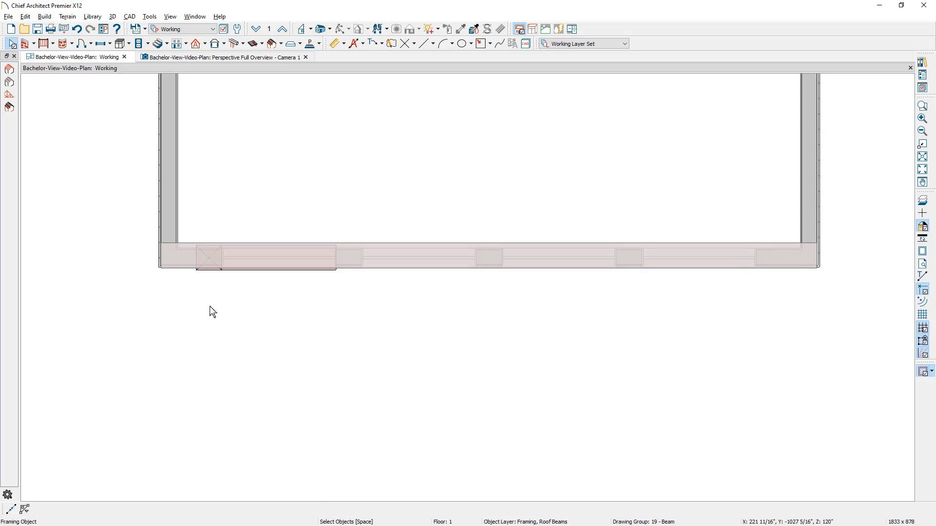
left_click(185, 263)
scroll(151, 256, "up", 3)
left_click_drag(176, 258, 168, 257)
scroll(107, 256, "down", 3)
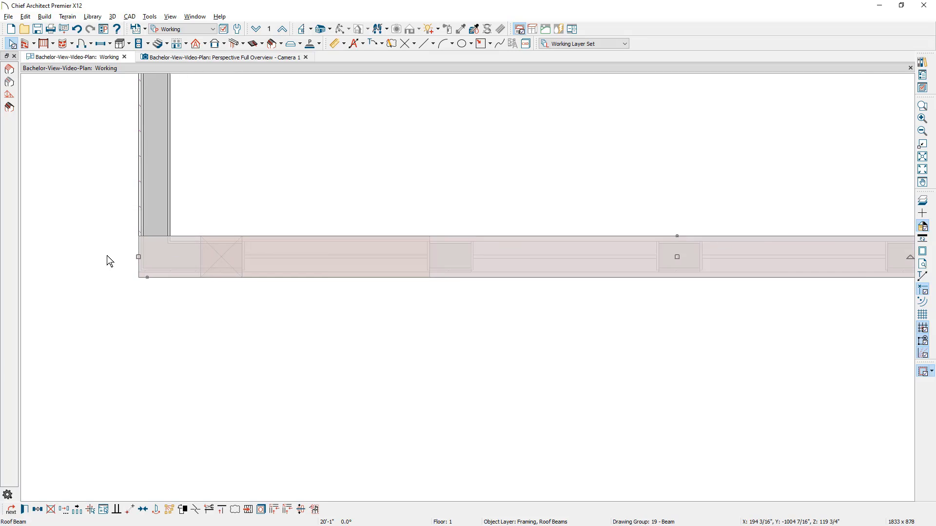
middle_click_drag(610, 311, 512, 324)
scroll(662, 291, "up", 2)
left_click_drag(662, 291, 672, 291)
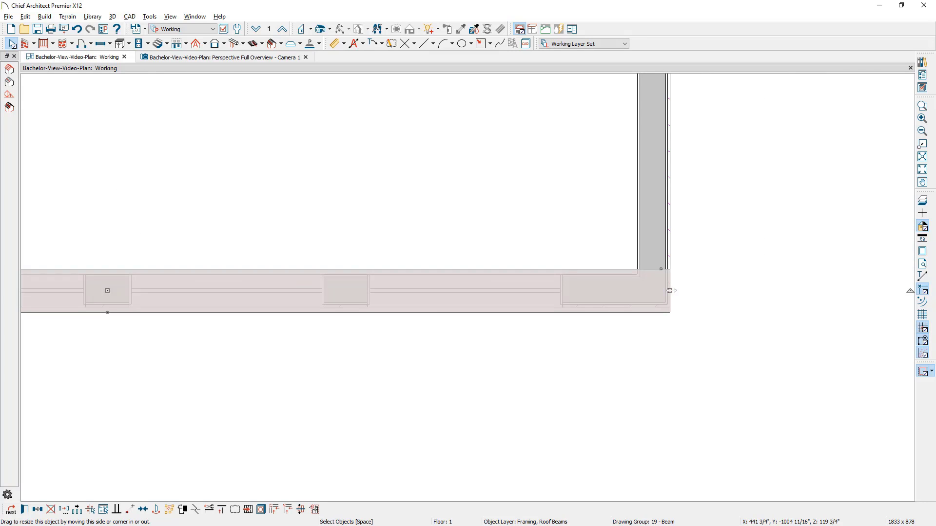
Step: Create a cross-section elevation facing the glass wall, then select its post and header
left_click(312, 30)
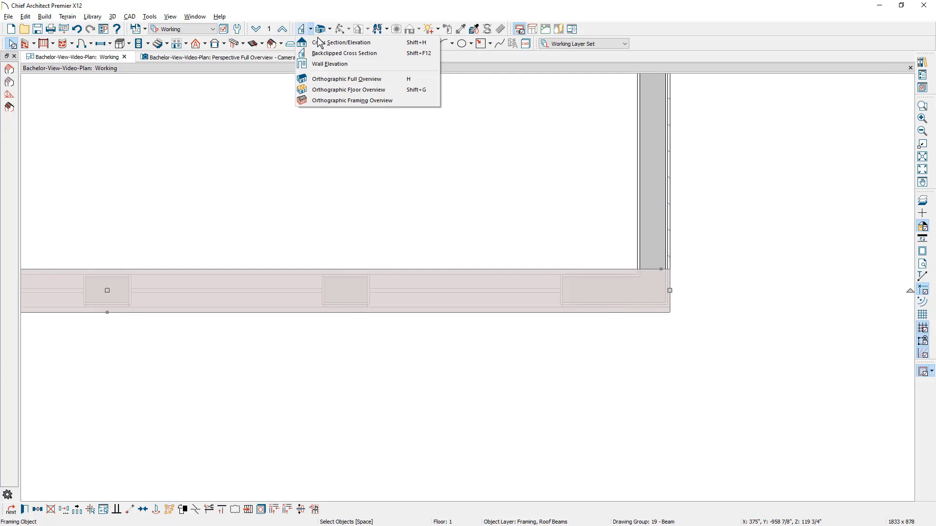
left_click(336, 42)
left_click_drag(336, 399, 328, 215)
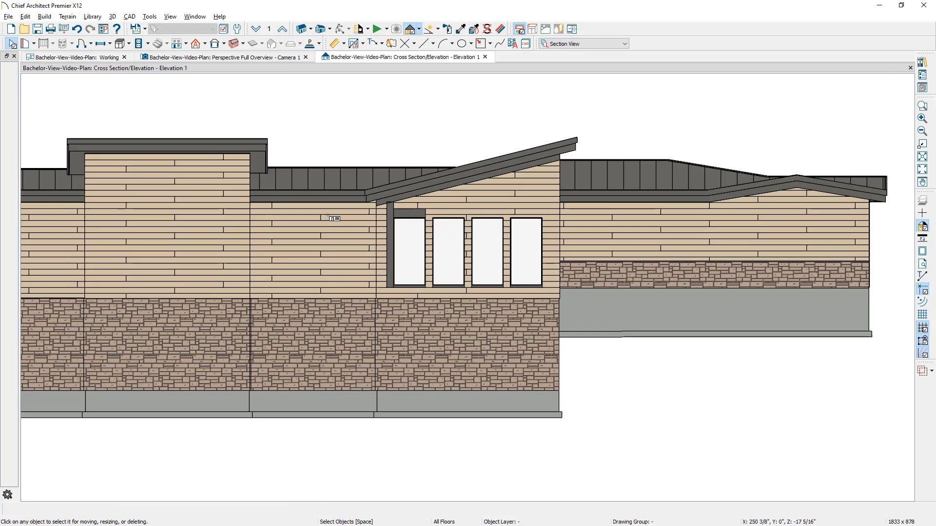
scroll(413, 300, "up", 3)
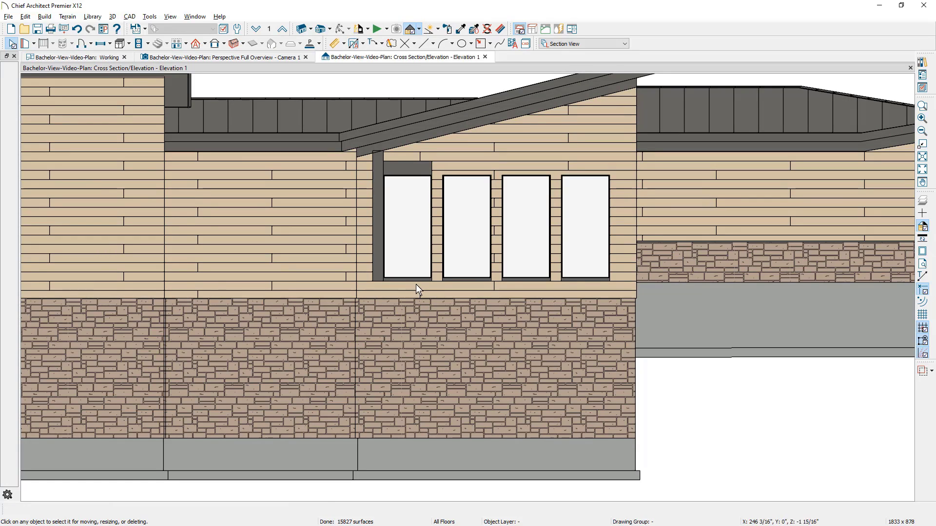
left_click(379, 188)
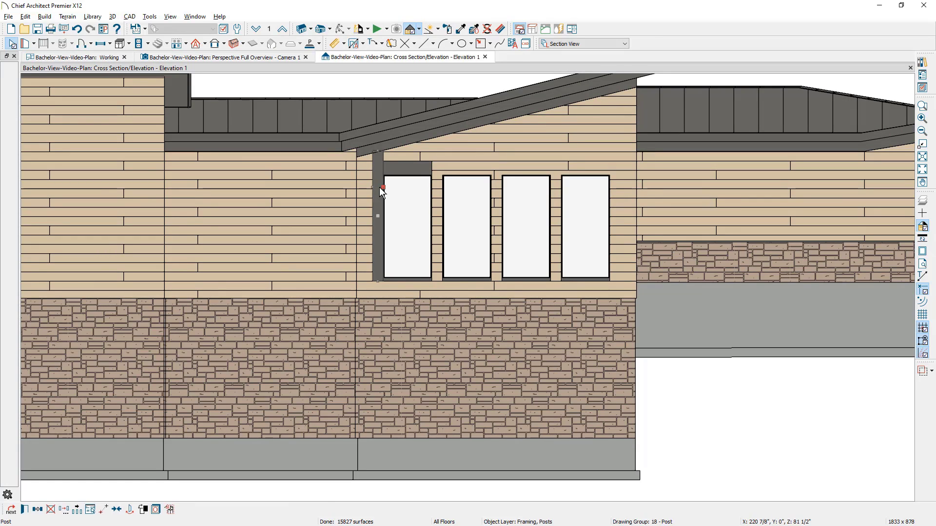
left_click(402, 171, "shift")
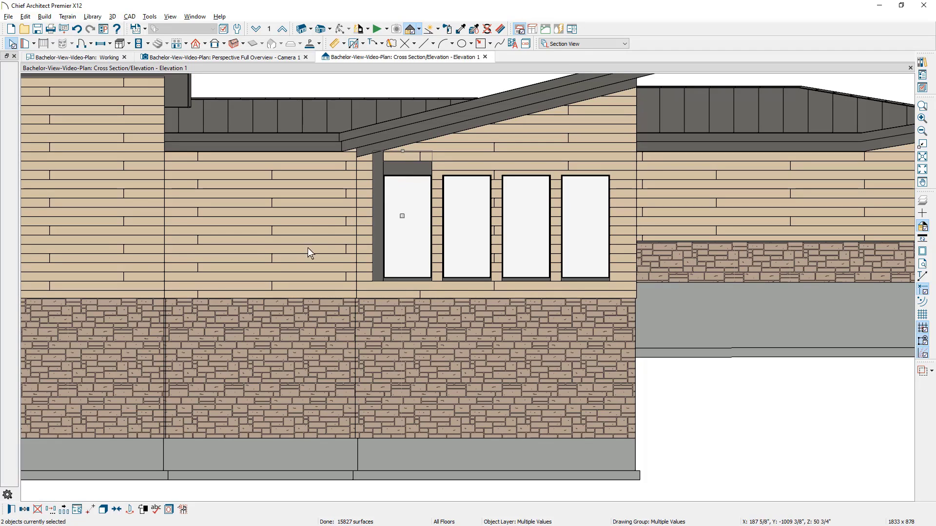
left_click(64, 509)
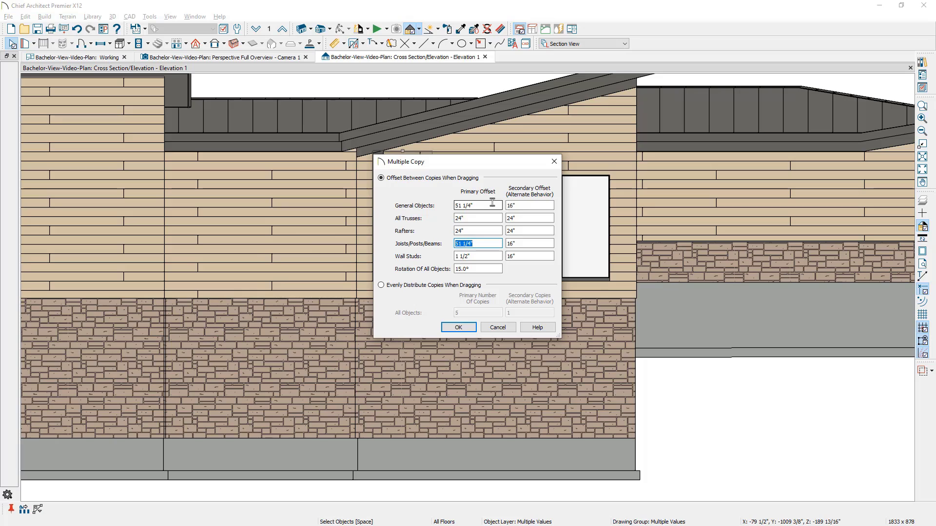
left_click(486, 245)
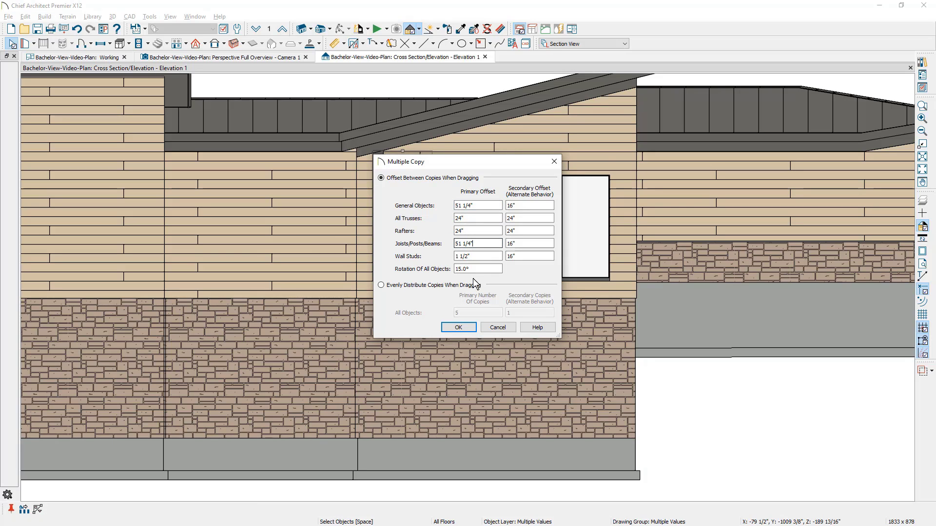
left_click(458, 327)
left_click_drag(402, 218, 559, 220)
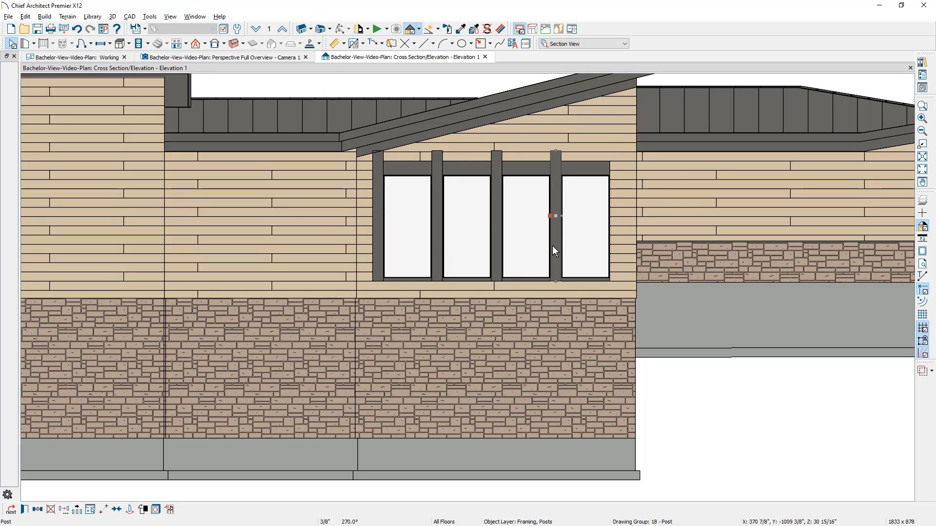
left_click(77, 510)
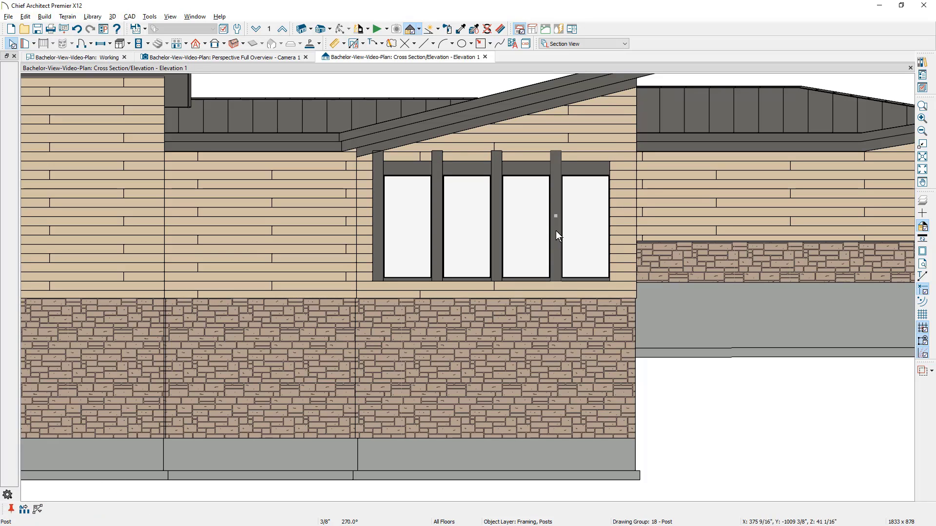
left_click_drag(560, 223, 618, 223)
middle_click_drag(618, 222, 596, 276)
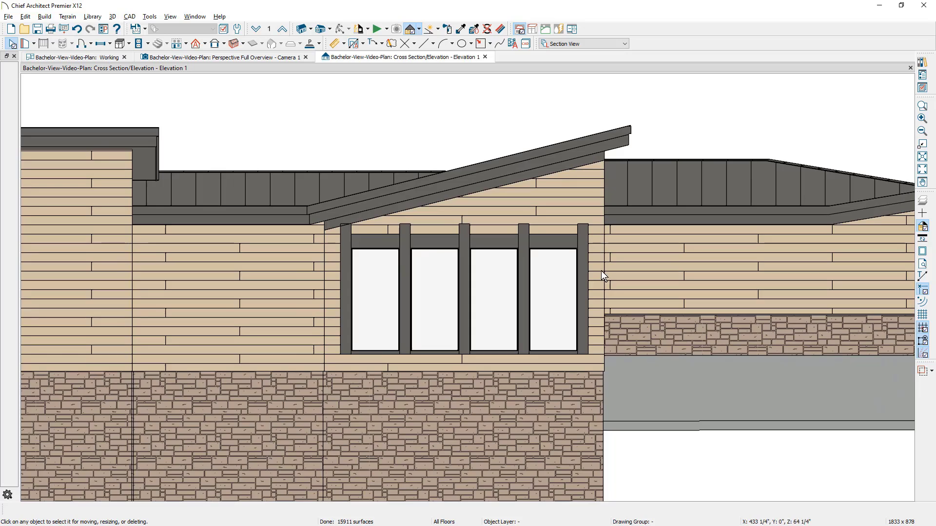
scroll(595, 251, "up", 2)
Step: With crosshairs on, stretch all four window posts up to the roof underside
key("ctrl+shift+x")
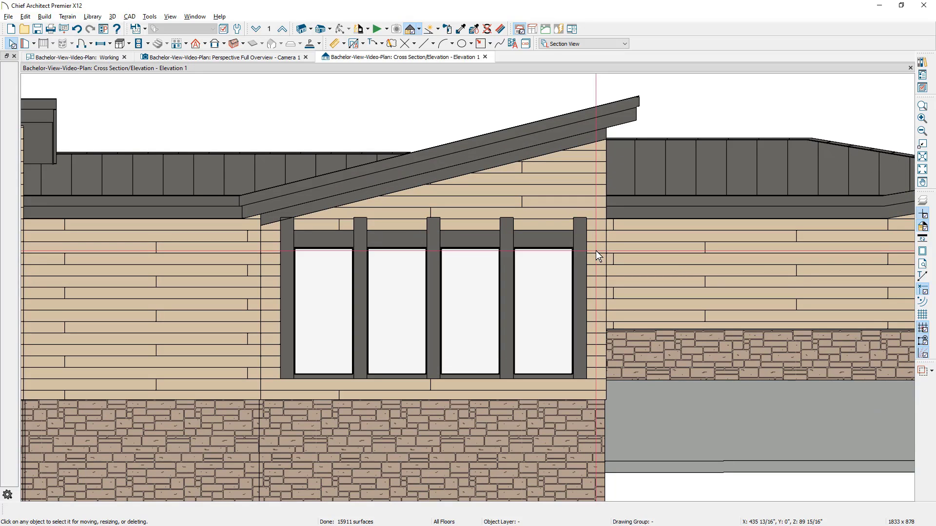
left_click(358, 231)
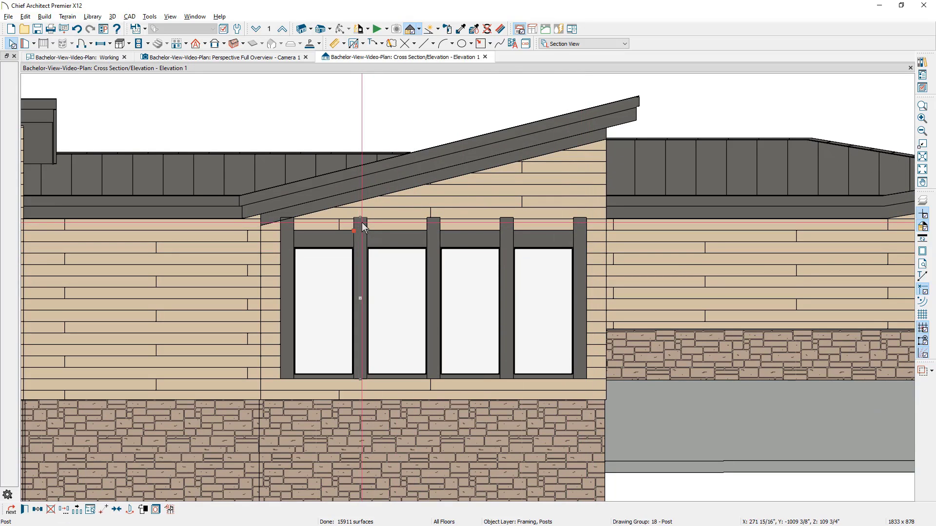
left_click_drag(360, 217, 360, 199)
left_click(434, 224)
left_click_drag(433, 219, 430, 181)
left_click(508, 227)
left_click_drag(506, 219, 506, 162)
left_click(578, 229)
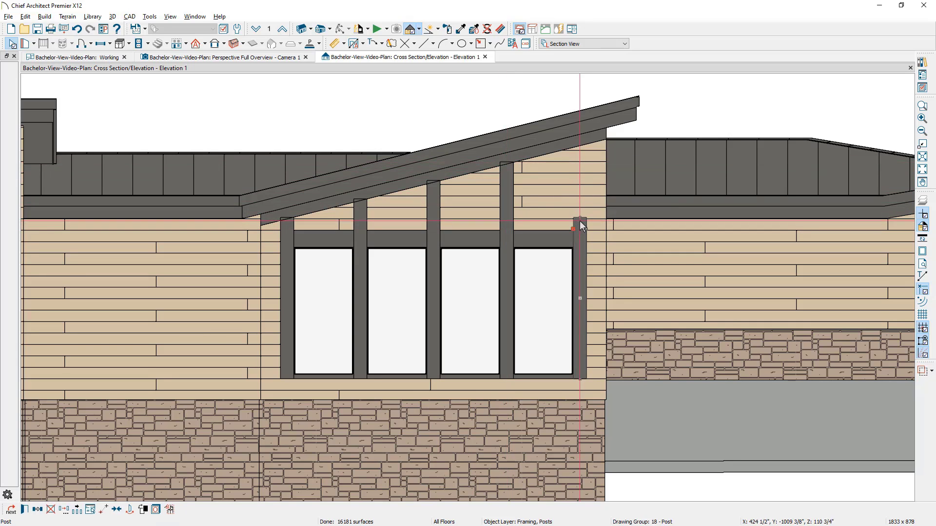
left_click_drag(579, 219, 576, 142)
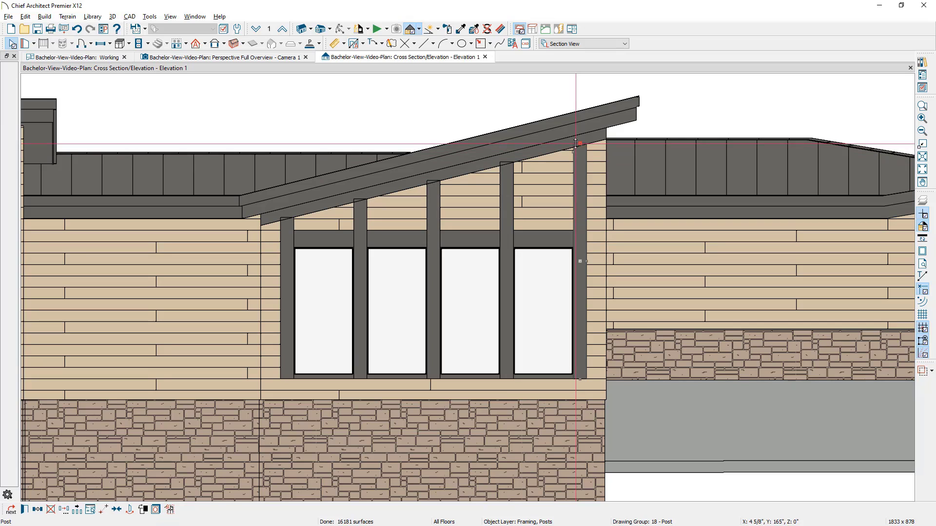
Step: Drag window V01 upward so it sits above the window head
left_click(324, 315)
key("Escape")
left_click(323, 314)
left_click_drag(324, 314, 324, 168)
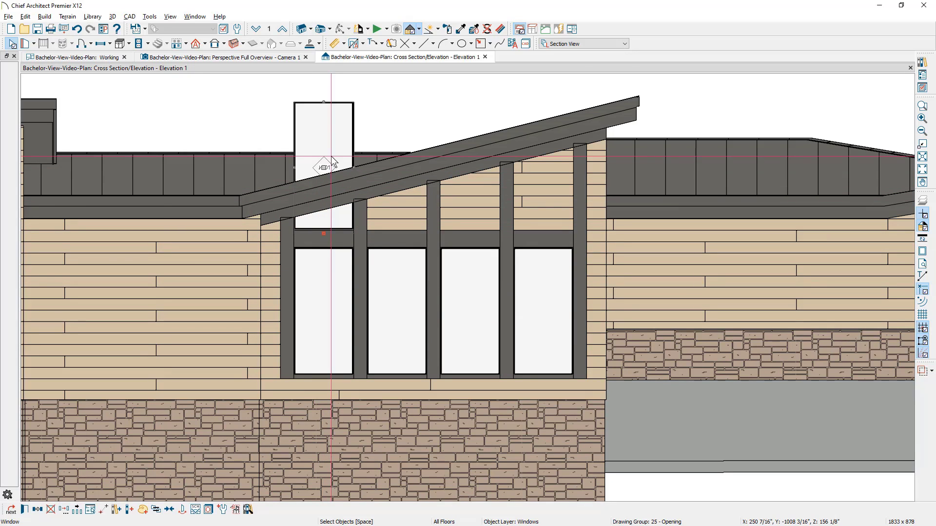
Step: Set the raised window to 22" high with a 101 1/2" floor-to-bottom height
double_click(331, 160)
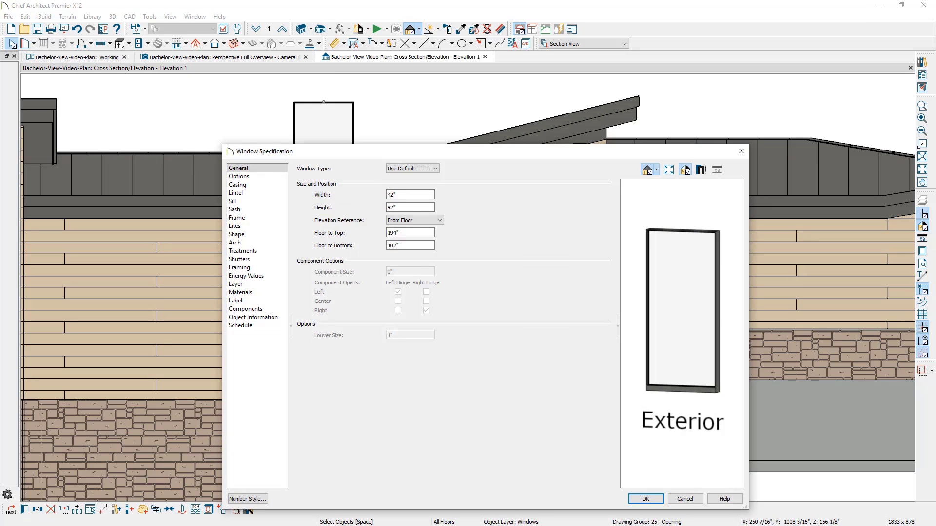
left_click(405, 209)
type("22")
left_click(408, 245)
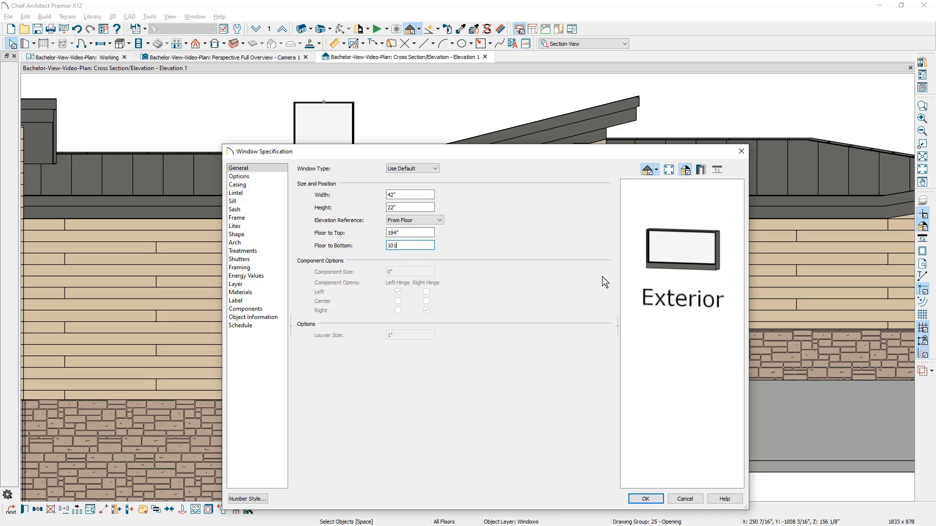
type("101 1/2")
Step: Give the window a 1/2" frame bottom width and a top sloped to match the roof
left_click(253, 219)
left_click(364, 206)
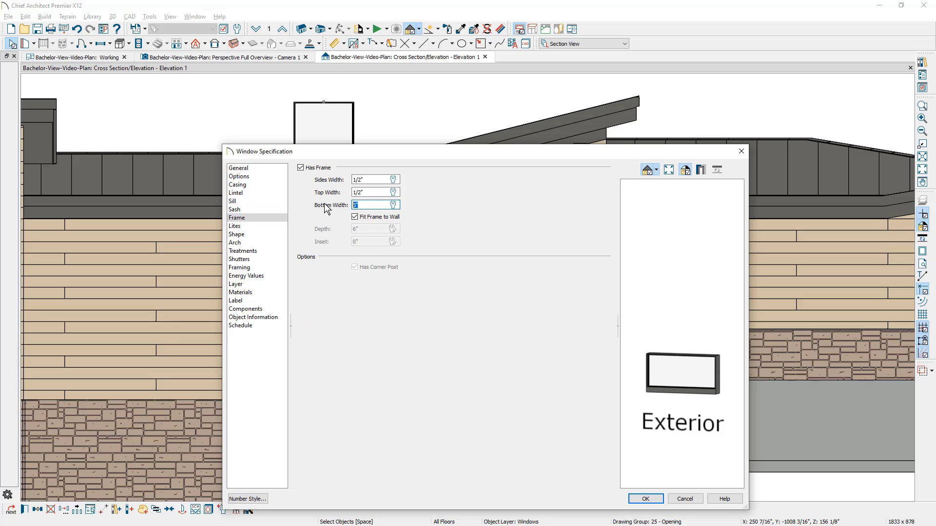
type(".5")
left_click(248, 235)
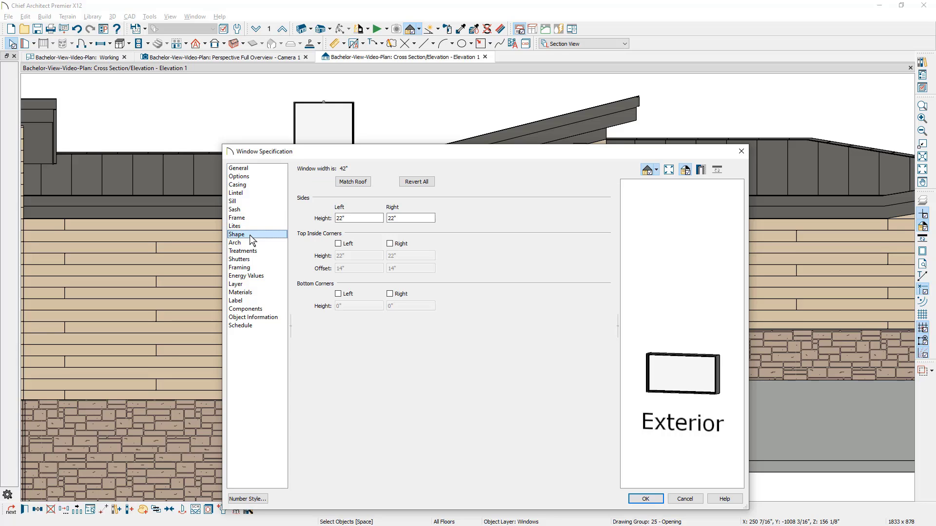
left_click(361, 186)
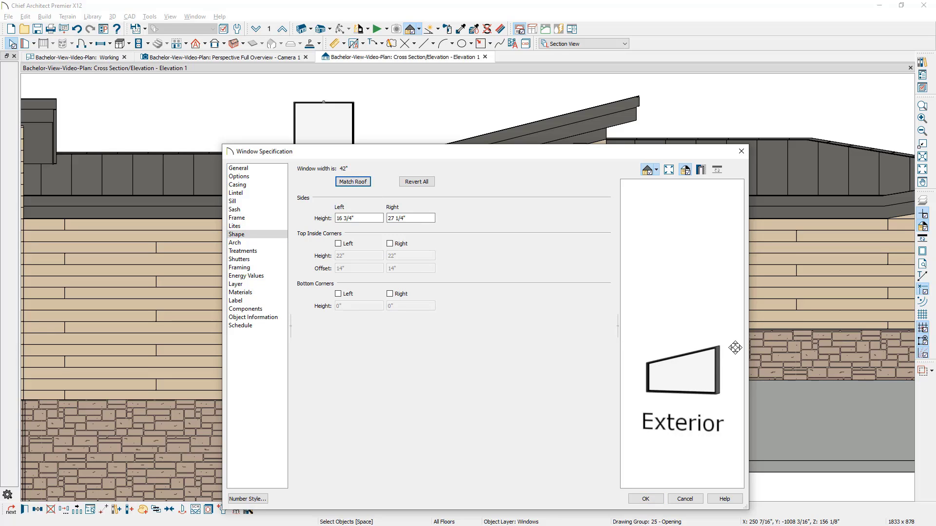
left_click(658, 500)
scroll(385, 228, "up", 2)
middle_click_drag(372, 226, 415, 290)
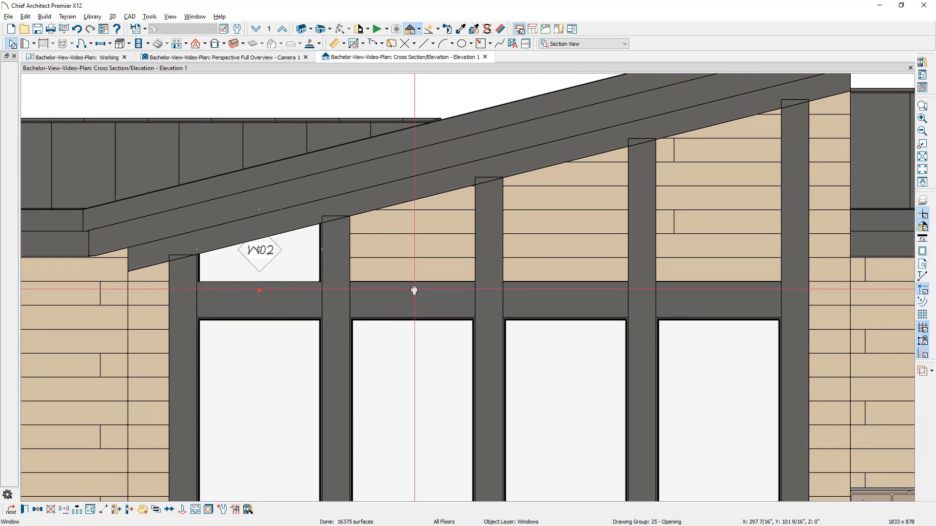
Step: Trim W02's top below the roof and copy it into the next bay
scroll(275, 251, "up", 1)
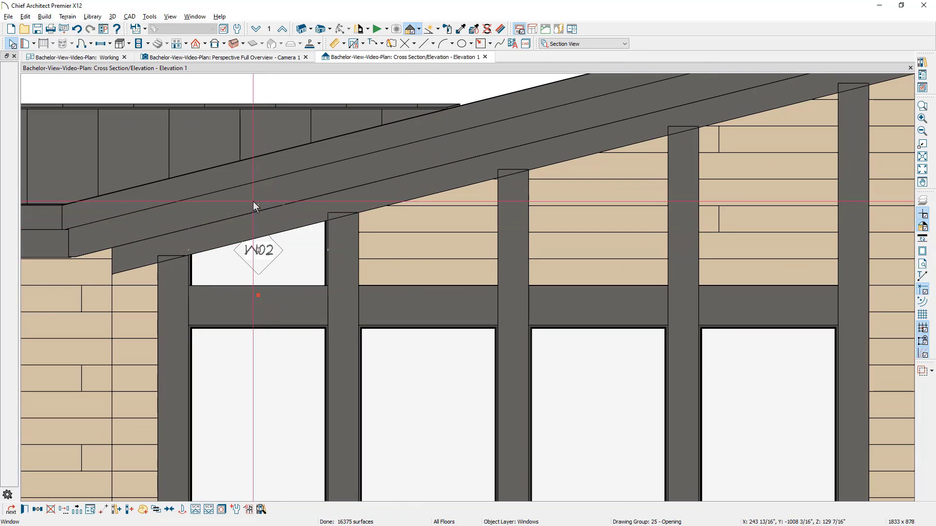
left_click_drag(256, 203, 259, 222)
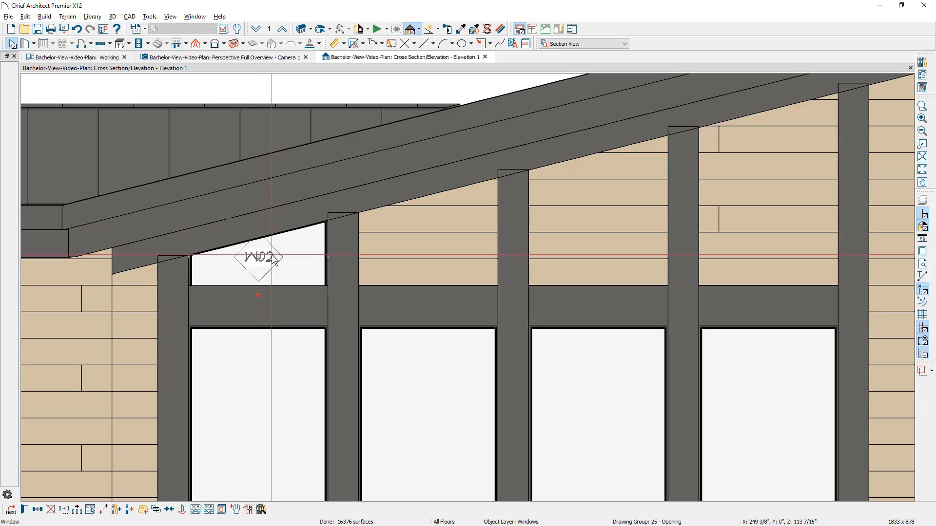
key("Escape")
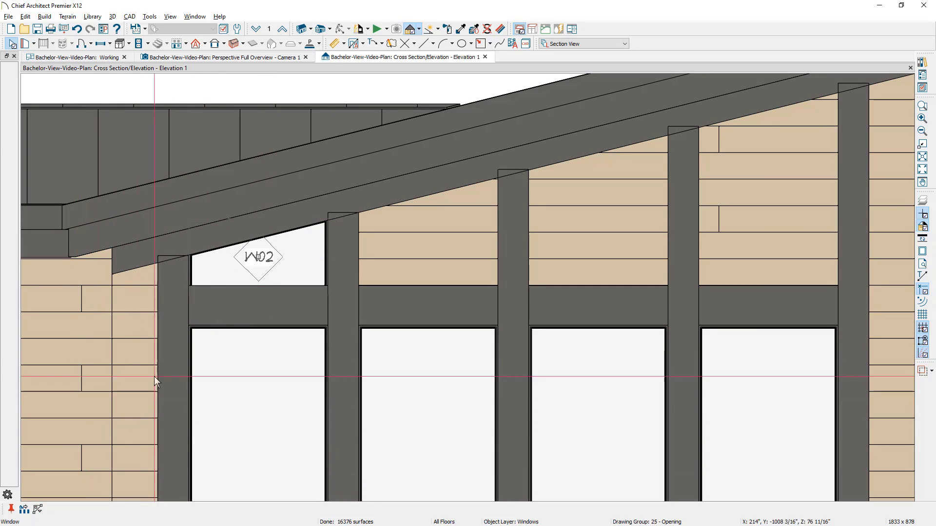
left_click(258, 257)
left_click_drag(259, 257, 768, 256)
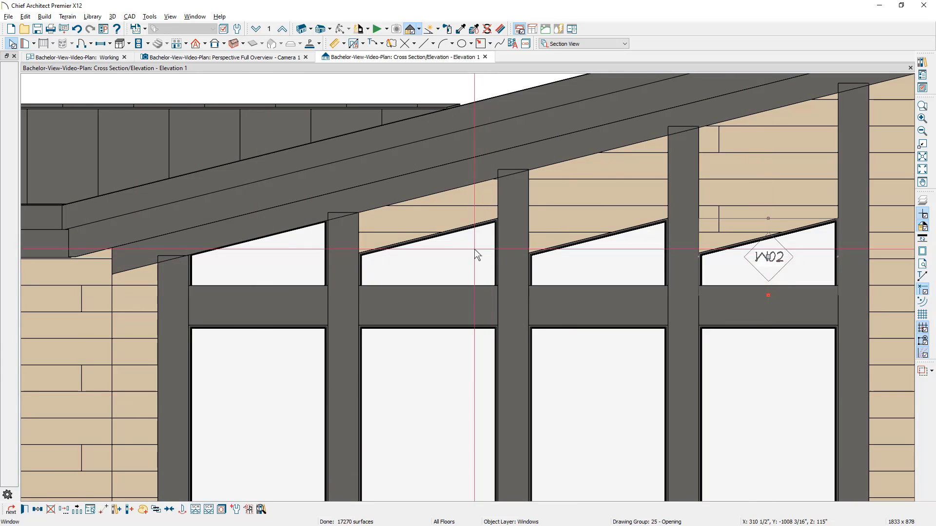
Step: Stretch the second, third and fourth bay transom windows up to the roof line
left_click_drag(437, 197, 439, 178)
left_click(600, 239)
left_click_drag(596, 216, 585, 134)
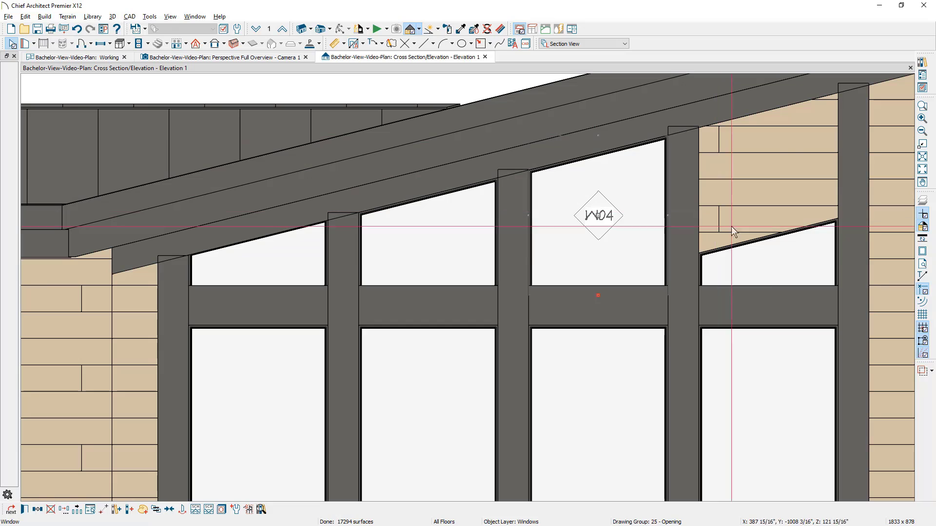
left_click(782, 250)
left_click_drag(767, 220, 794, 93)
scroll(710, 185, "down", 3)
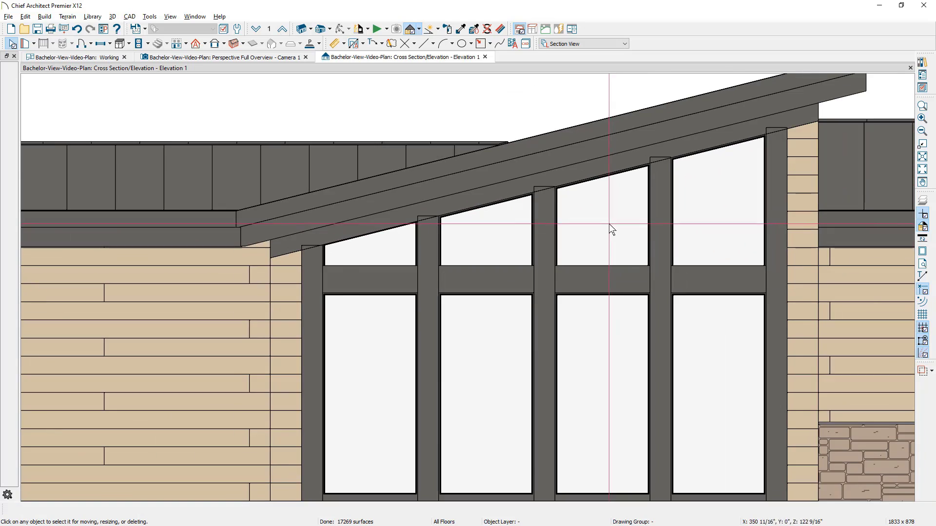
mouse_move(603, 229)
middle_mouse_down()
mouse_move(589, 254)
mouse_move(515, 245)
middle_mouse_up()
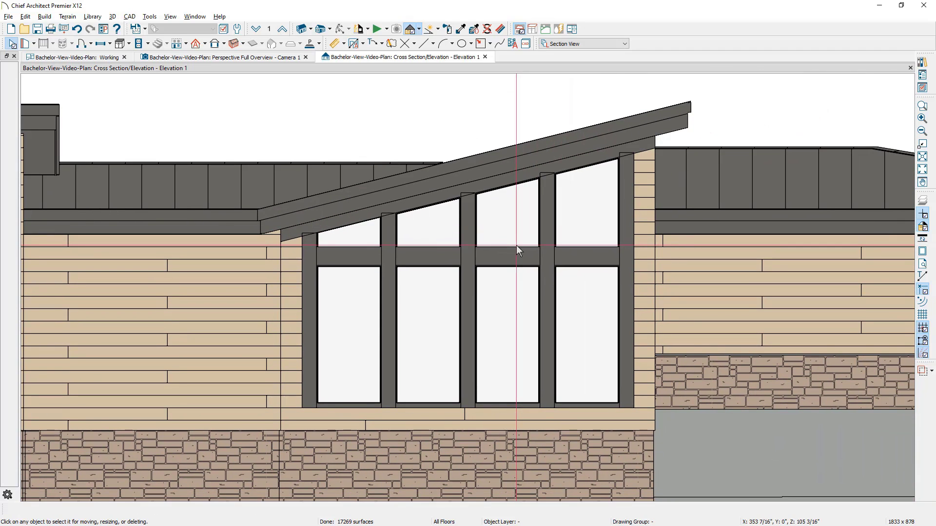
scroll(579, 271, "down", 3)
Step: Show the Perspective Full Overview camera and orbit the house to view its other side
middle_click_drag(528, 298, 677, 295)
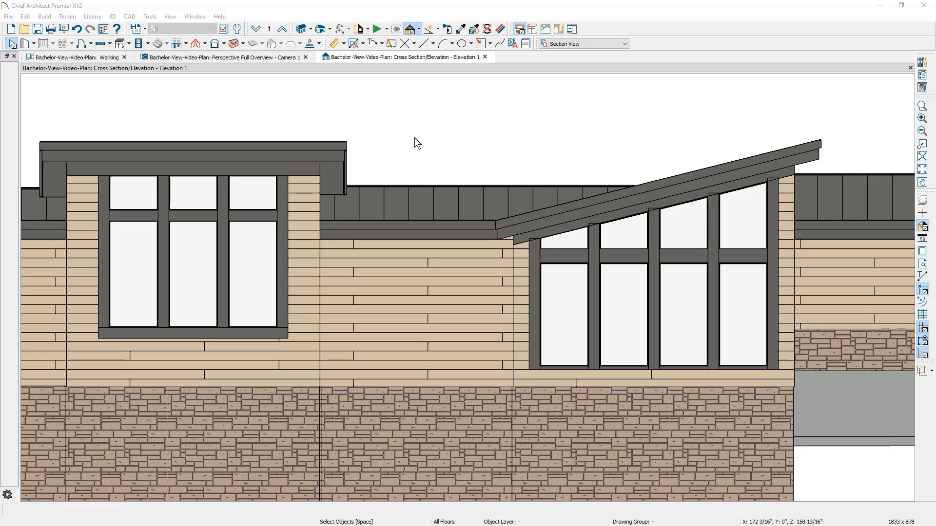
left_click(281, 58)
middle_click_drag(620, 300, 265, 297)
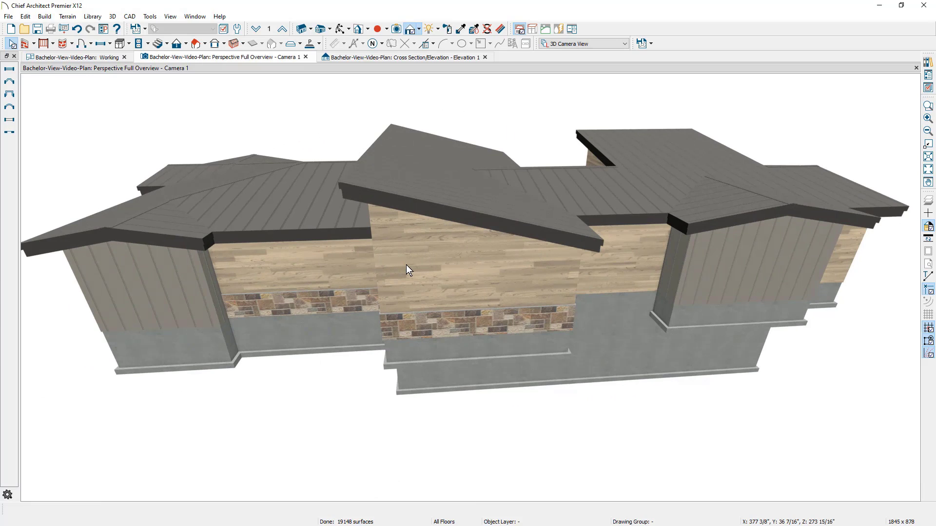
Step: Return to the Working floor plan tab
left_click(108, 60)
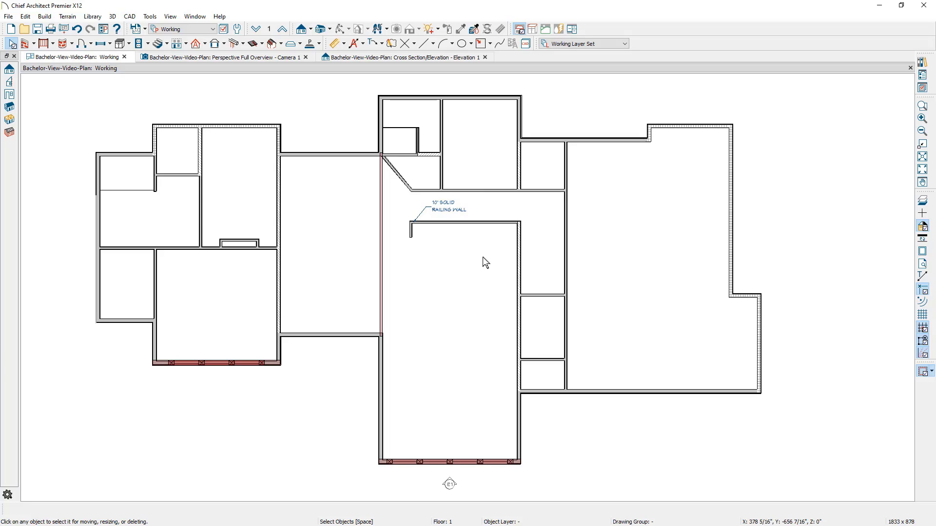
Step: Switch to the Floor Plan layer set and draw a horizontal line across the plan
left_click(198, 33)
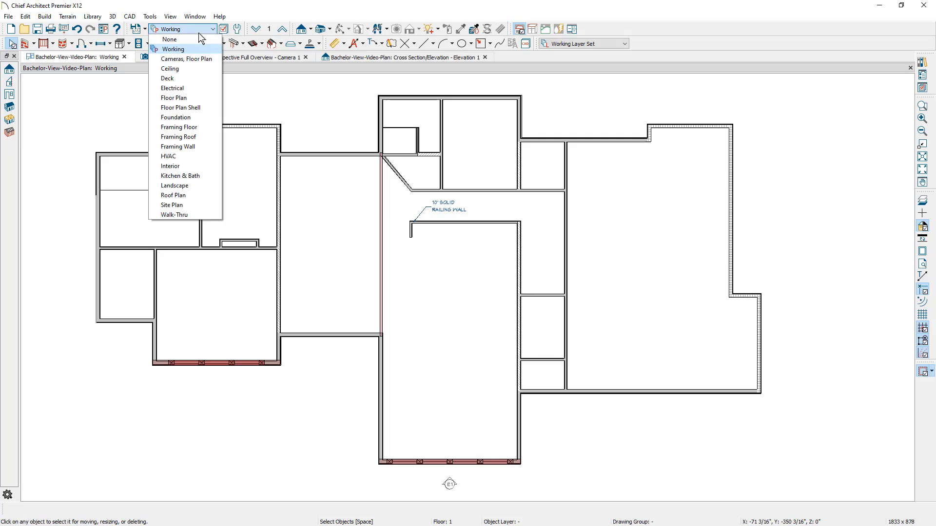
left_click(198, 97)
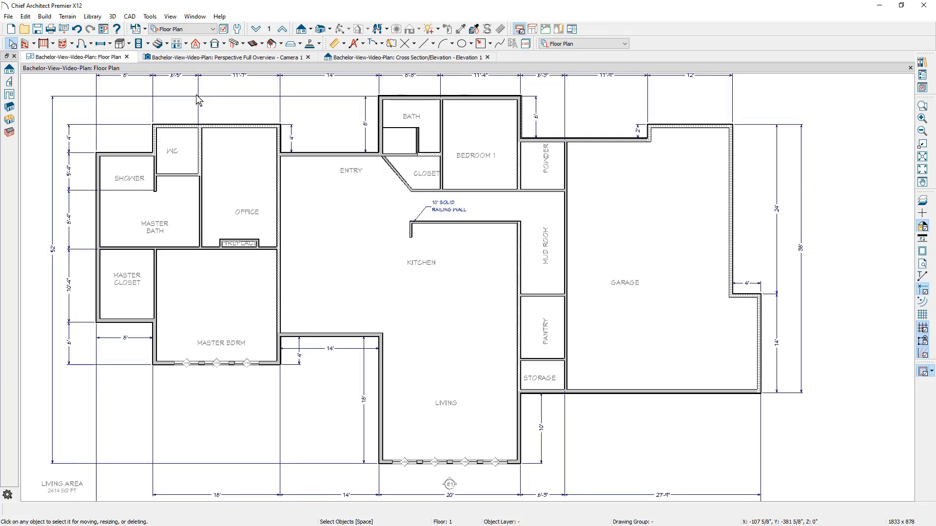
left_click(424, 43)
mouse_move(870, 243)
left_mouse_down()
mouse_move(627, 278)
mouse_move(7, 249)
left_mouse_up()
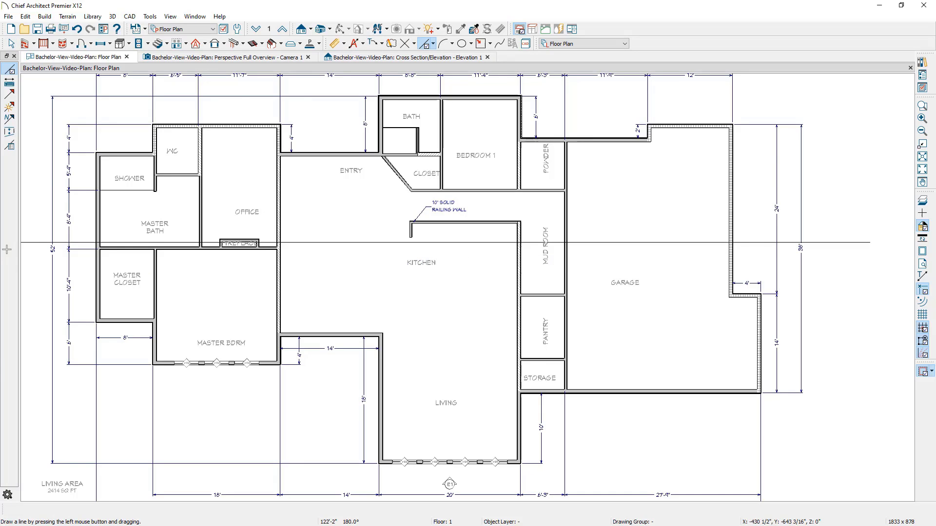
Step: Split the 52' dimension at the line, set it to 26', and restore the Working layer set
left_click(51, 263)
left_click(40, 243)
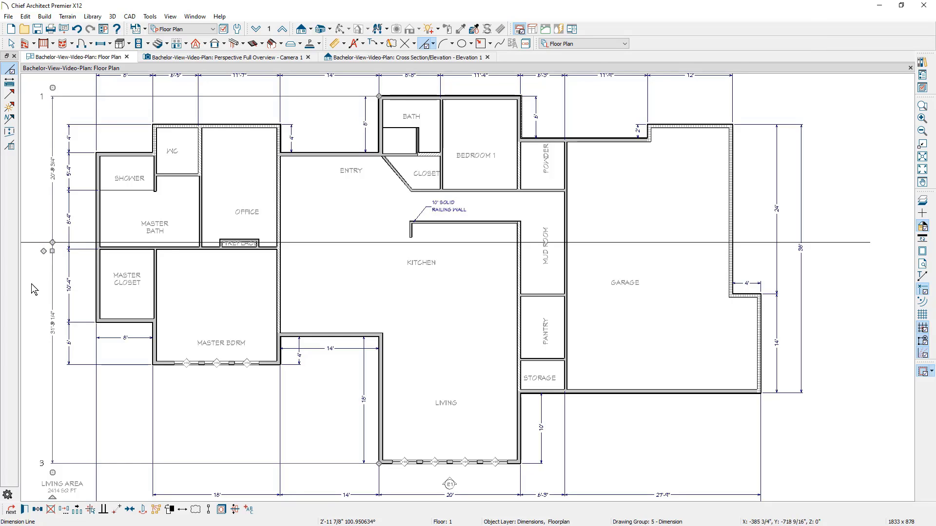
left_click(38, 243)
left_click(53, 330)
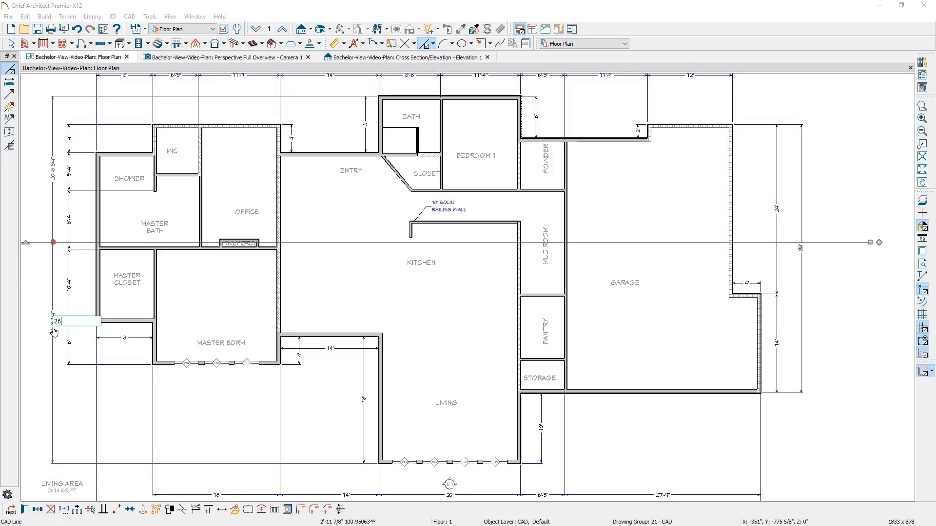
type("26'")
key("Return")
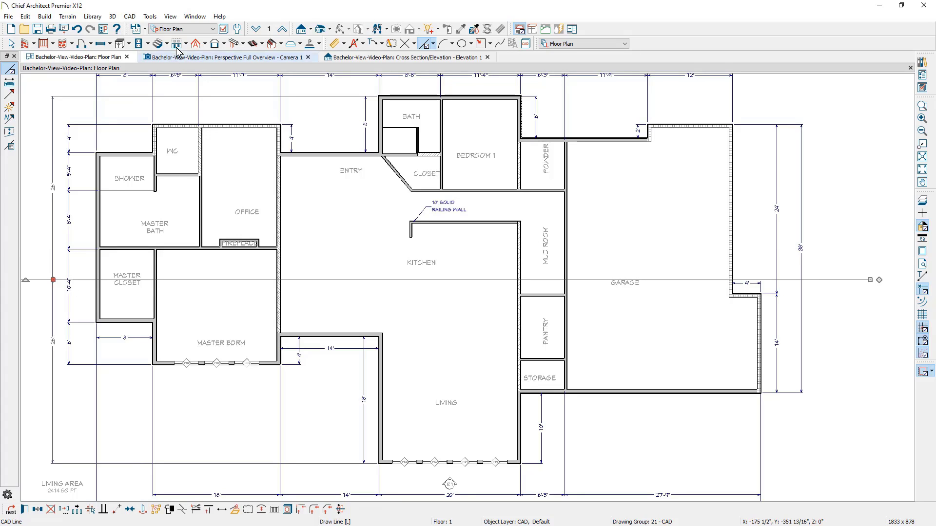
left_click(189, 30)
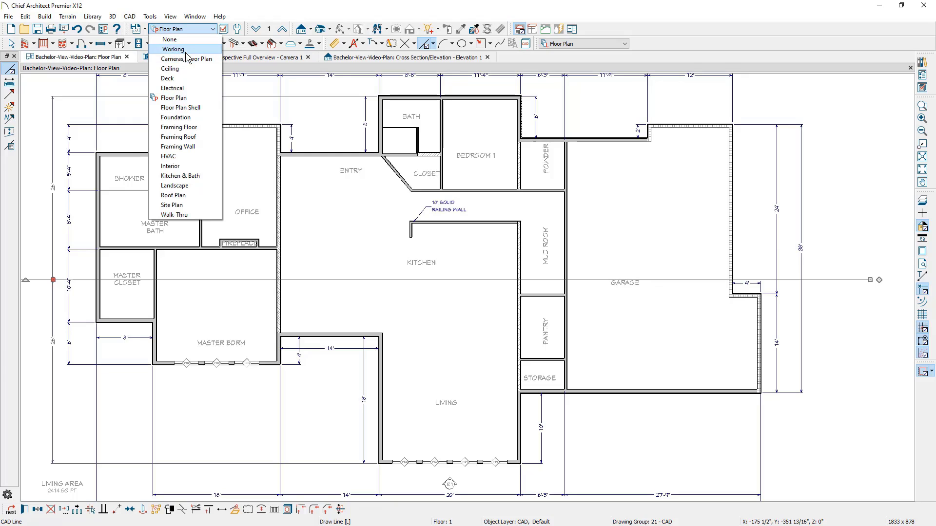
left_click(186, 49)
key("space")
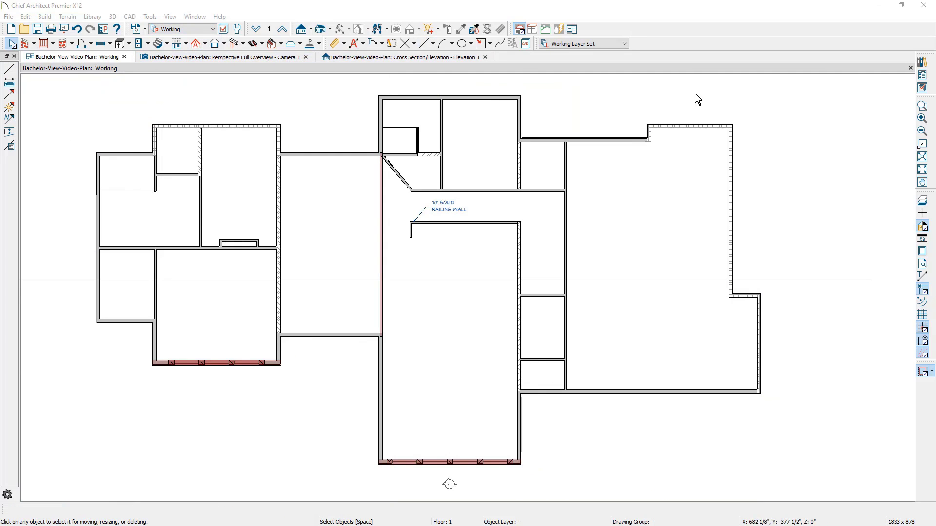
Step: Open layer display options and select the bottom wall's windows, posts and beams
left_click(922, 89)
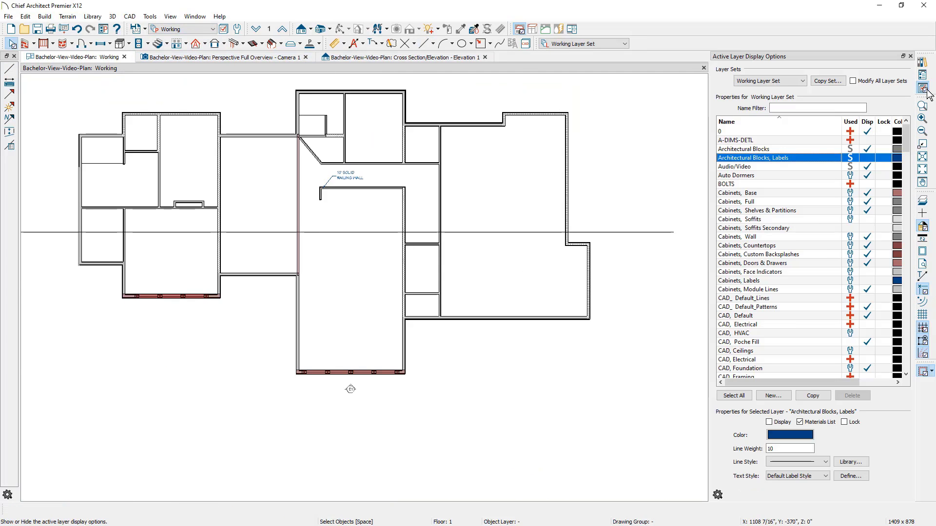
scroll(362, 444, "up", 3)
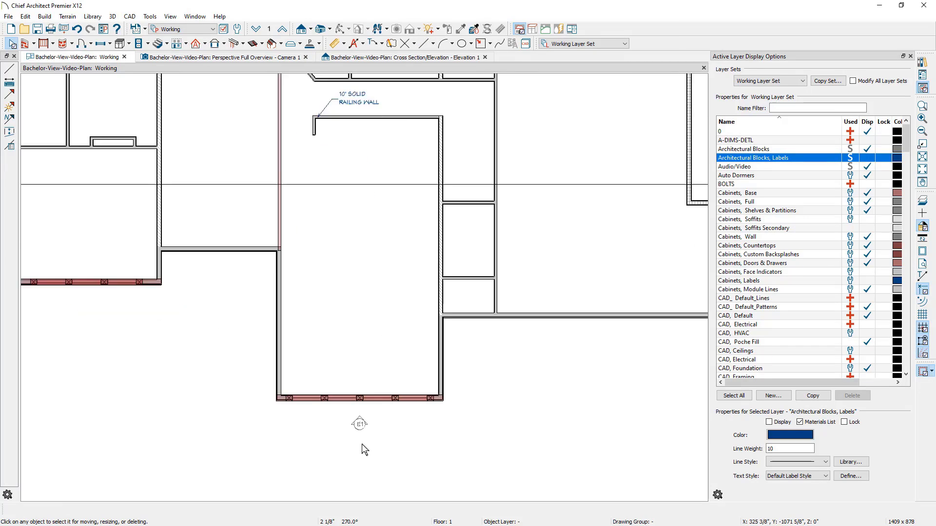
scroll(322, 416, "up", 2)
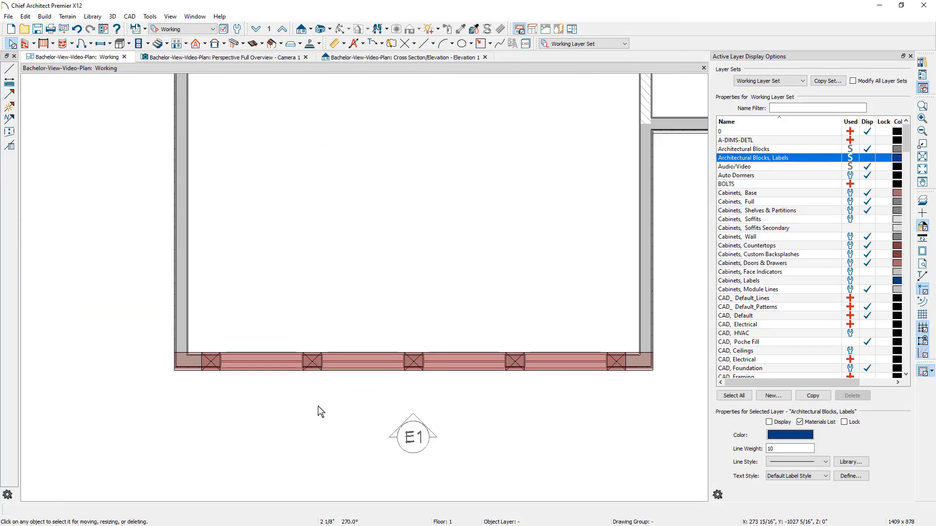
scroll(320, 412, "up", 1)
middle_click_drag(319, 411, 280, 420)
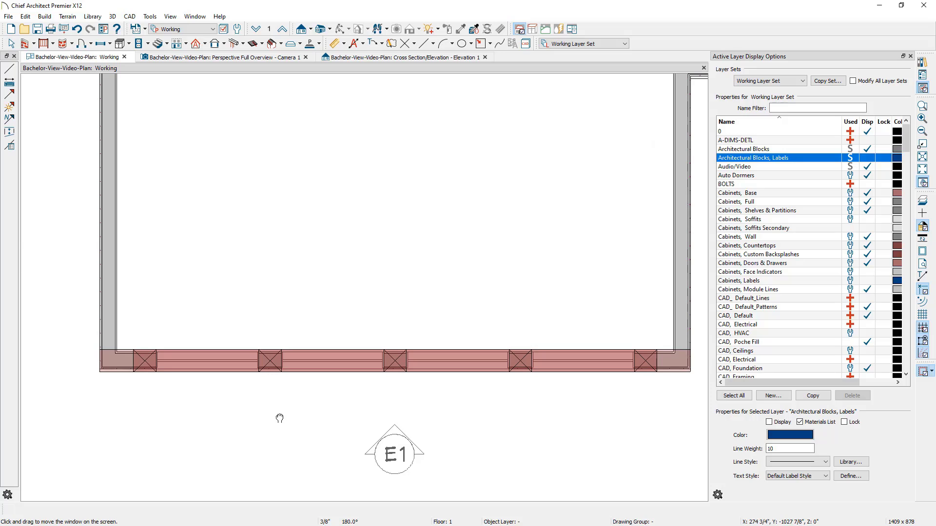
left_click(122, 372)
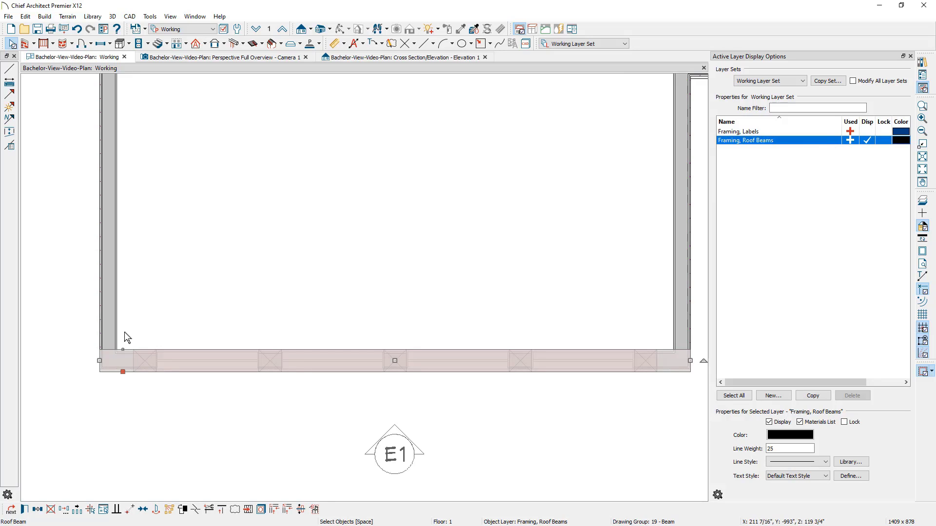
left_click_drag(124, 333, 667, 398)
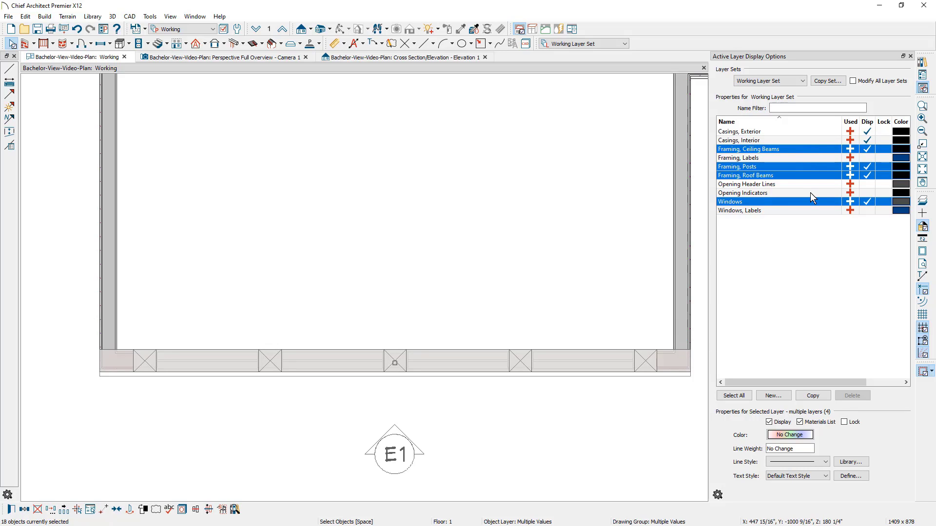
Step: Reflect a copy of the selected glass-wall objects across the 26' line onto the top wall
scroll(330, 256, "down", 6)
middle_click_drag(429, 242, 448, 429)
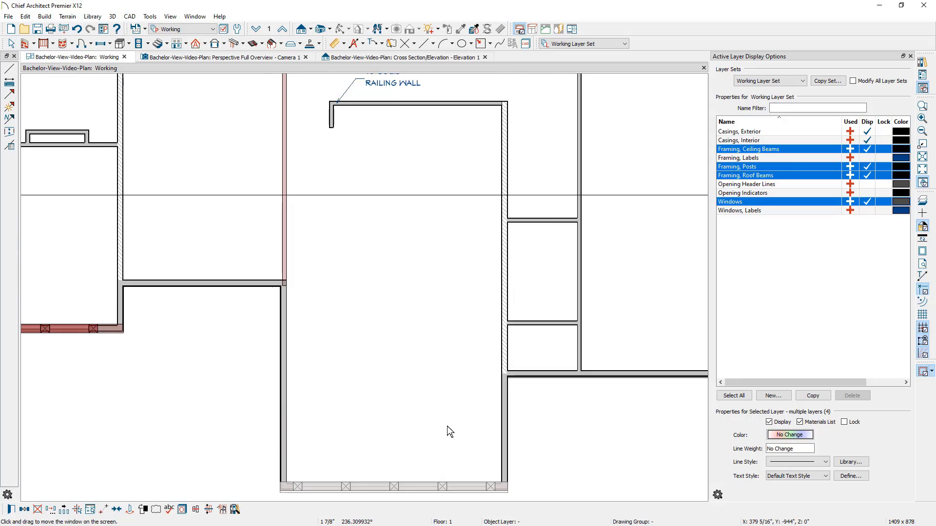
scroll(449, 429, "down", 2)
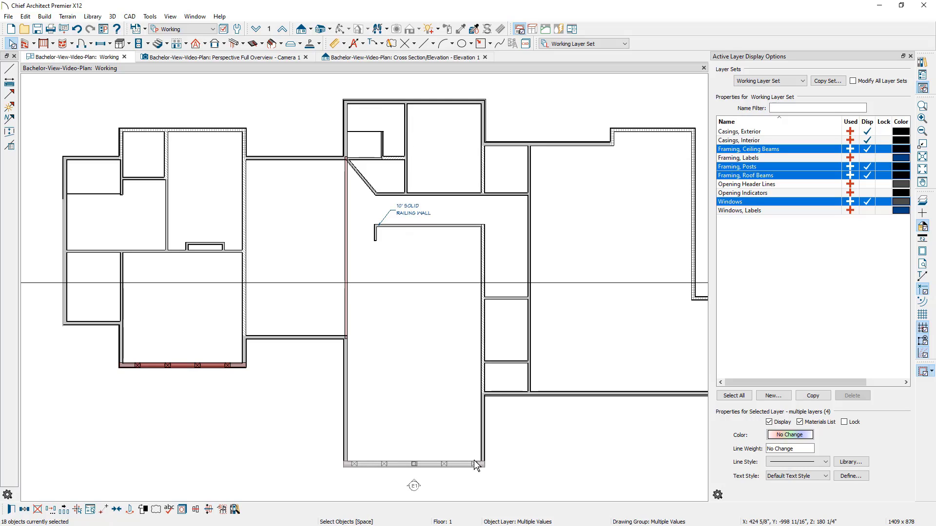
left_click(27, 511)
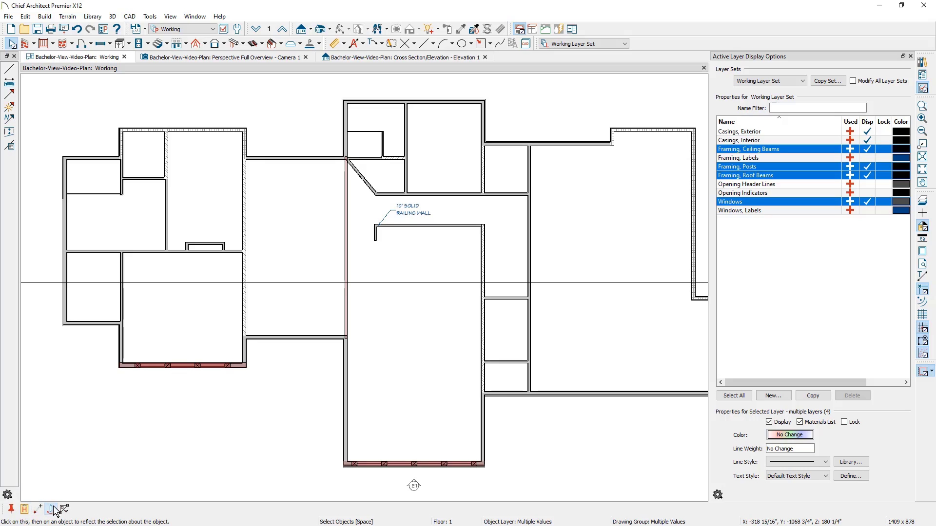
left_click(303, 283)
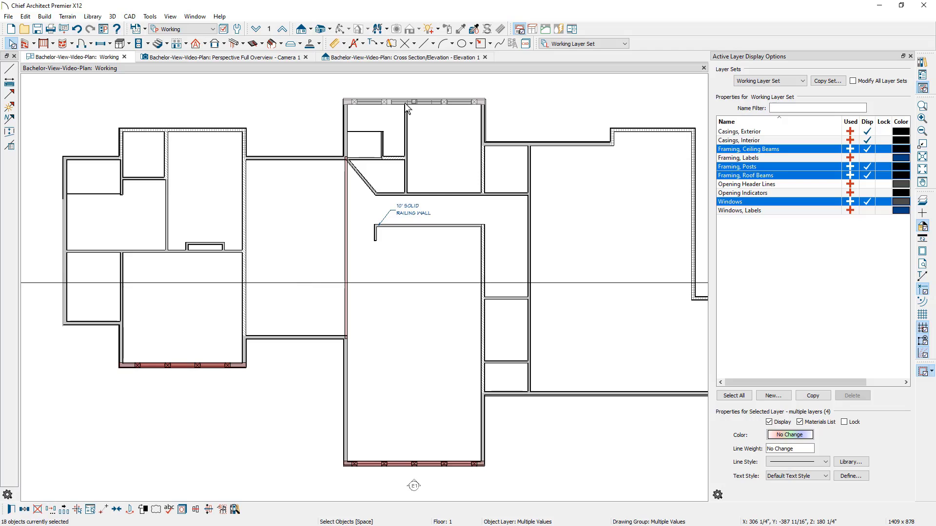
Step: Create Elevation 2 facing the top glass wall and delete its selected middle windows
left_click(301, 29)
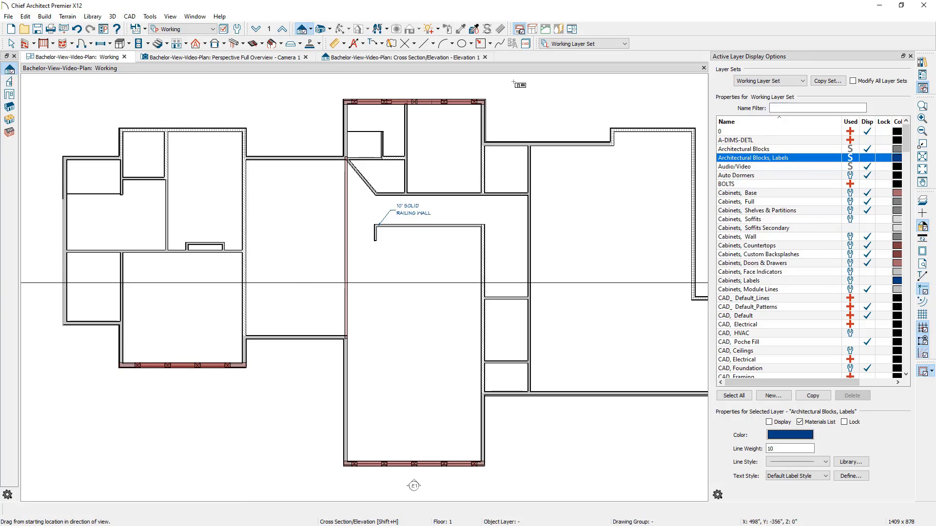
left_click_drag(513, 77, 512, 157)
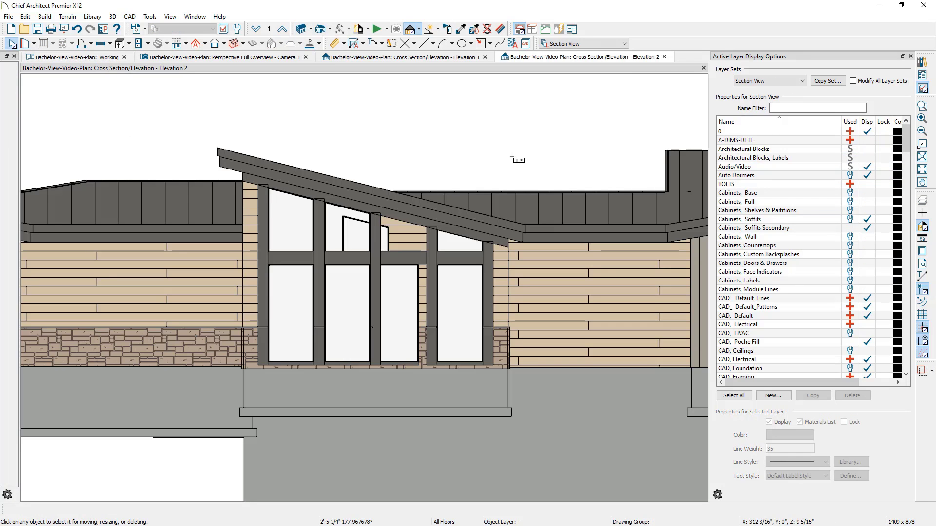
left_click(387, 240)
left_click(409, 299, "shift")
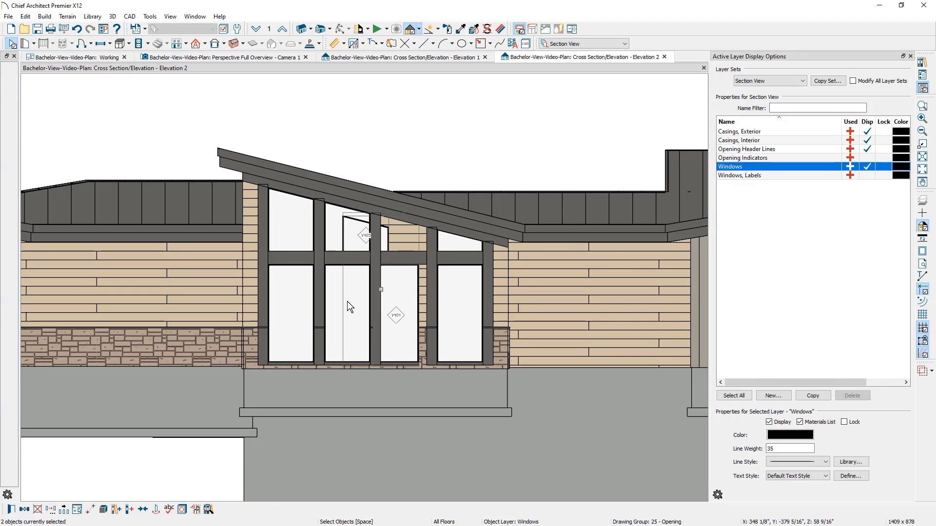
left_click(335, 305, "shift")
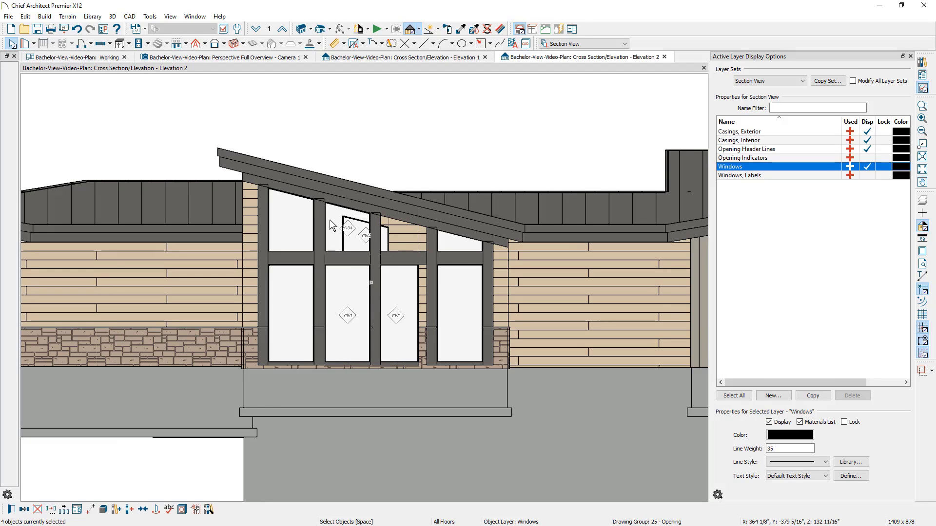
key("Delete")
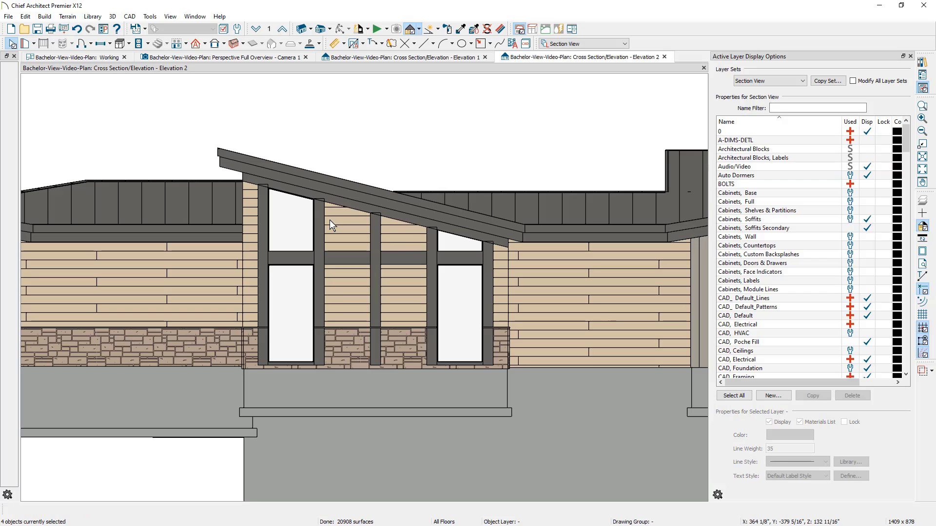
left_click(910, 56)
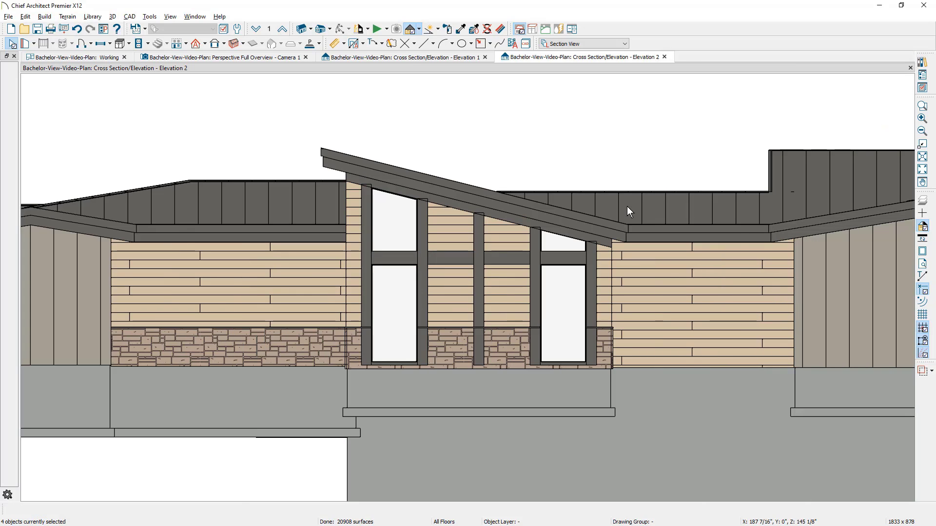
Step: Give the selected windows interior casing and a 1/2" frame bottom width
key("x")
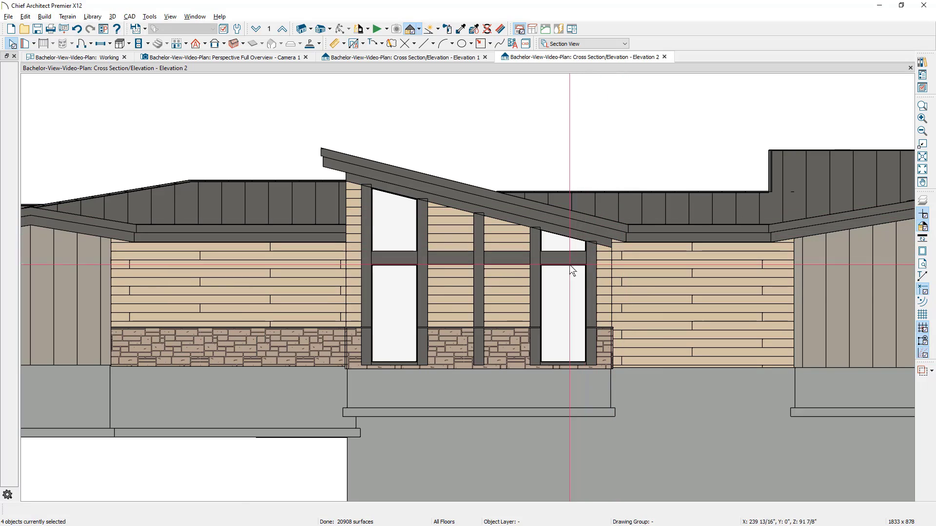
left_click(564, 294)
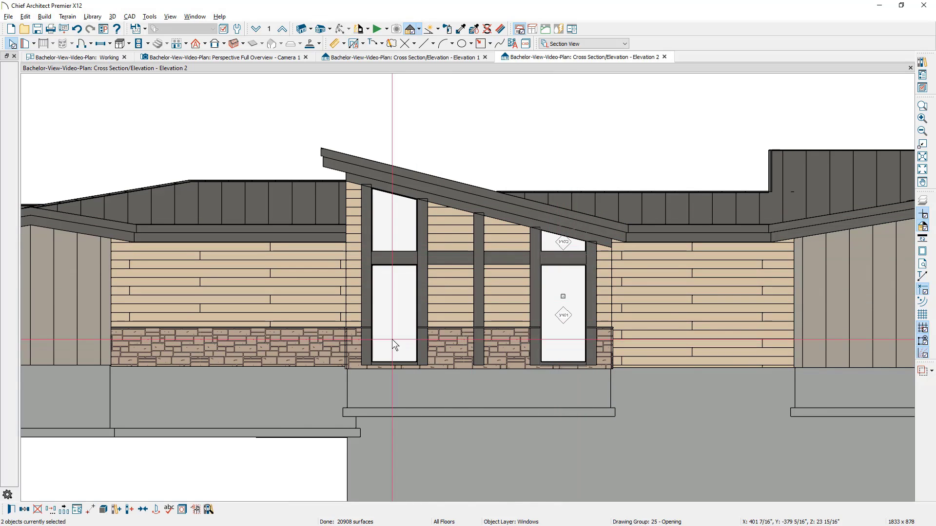
left_click(388, 219, "shift")
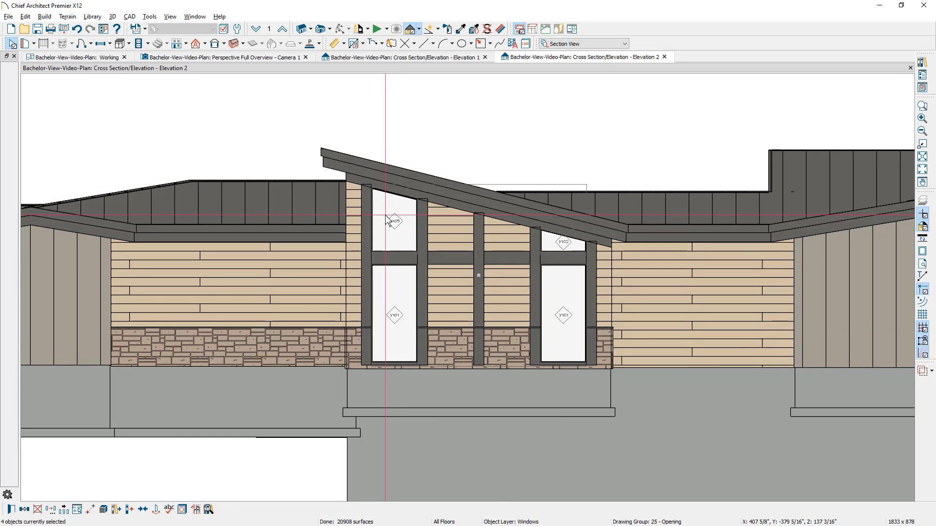
double_click(388, 222)
left_click(423, 217)
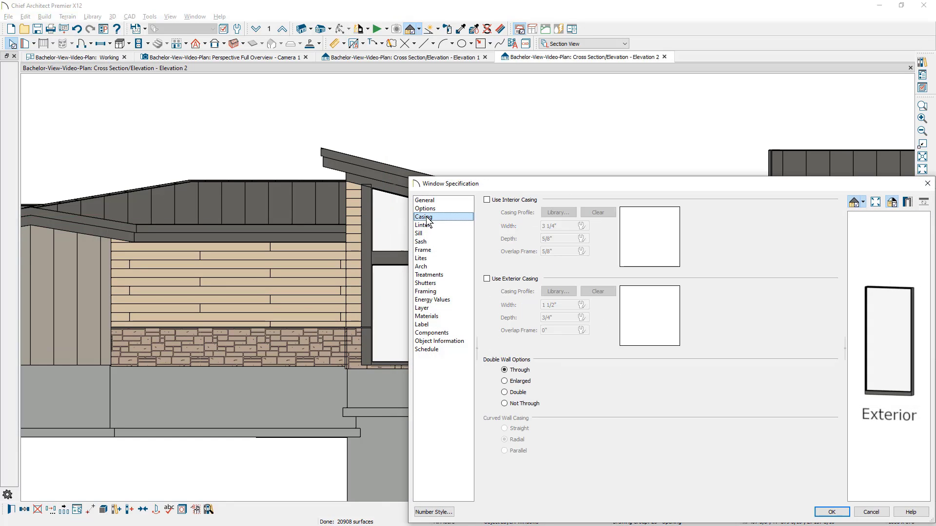
left_click(495, 201)
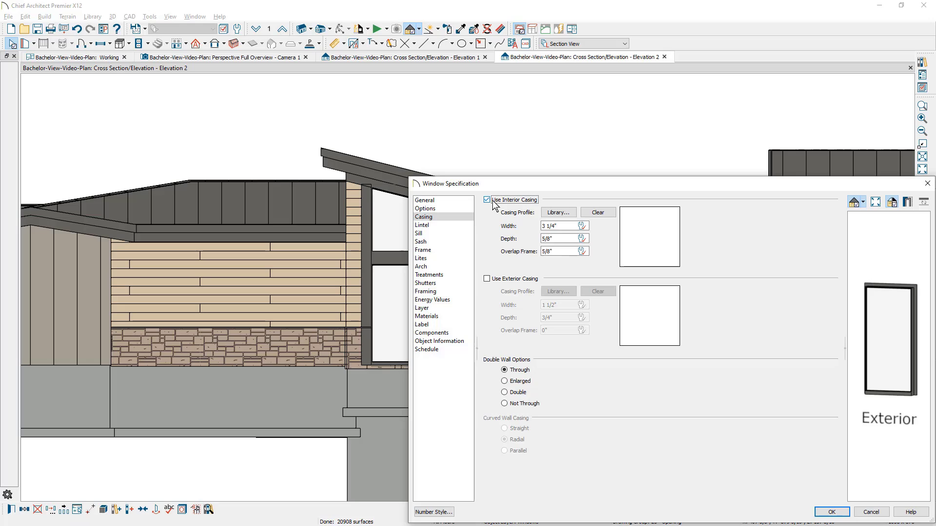
left_click(461, 243)
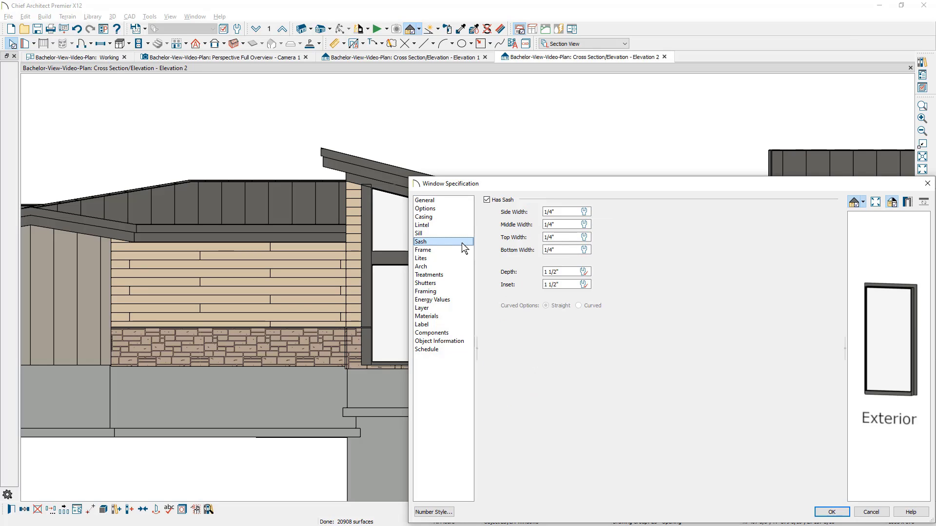
left_click(458, 250)
left_click(570, 238)
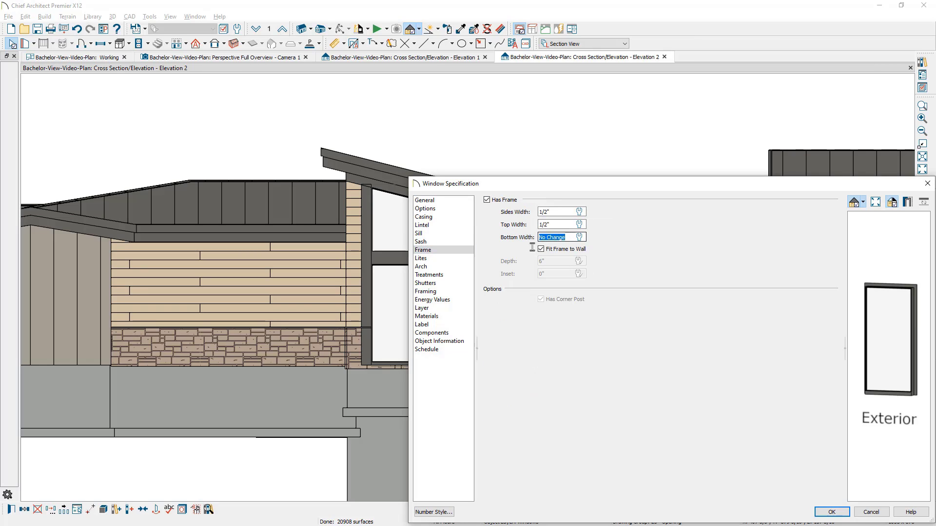
type(".5")
key("Tab")
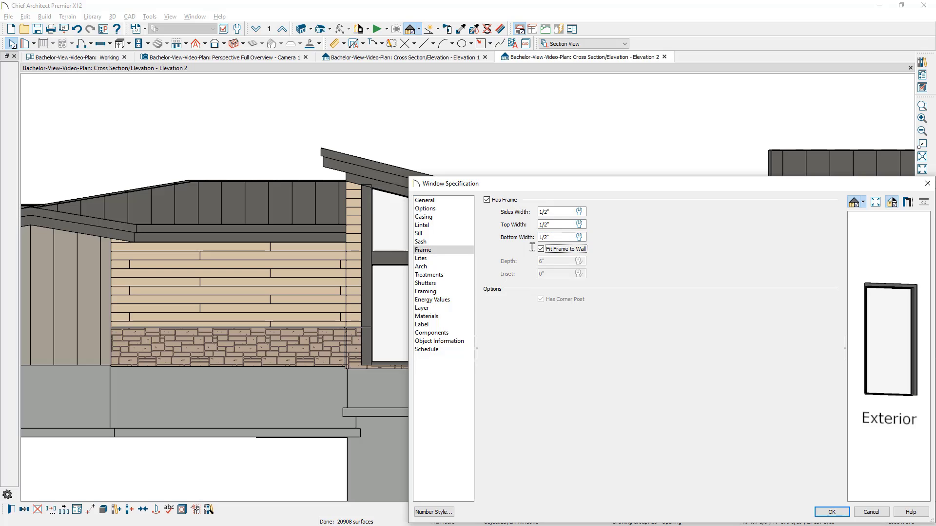
left_click(832, 511)
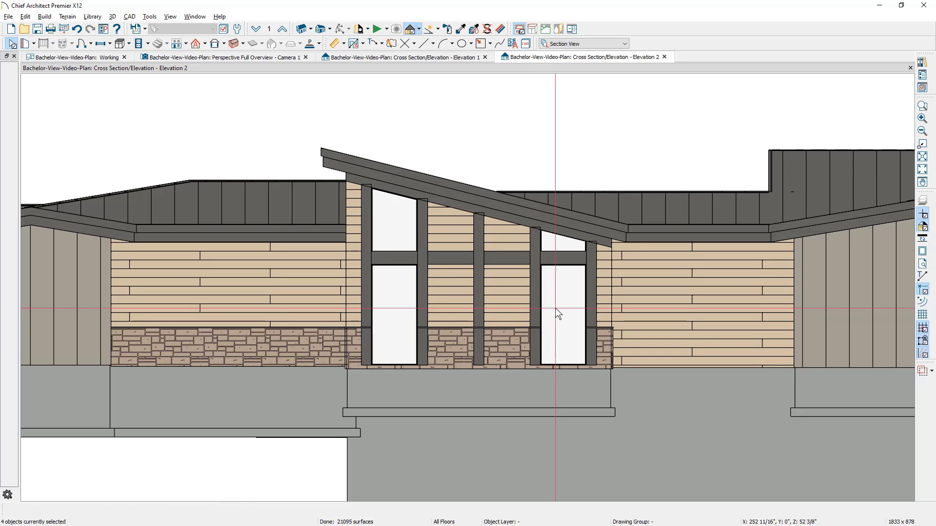
Step: Set the two lower windows to a height of 48"
double_click(408, 321)
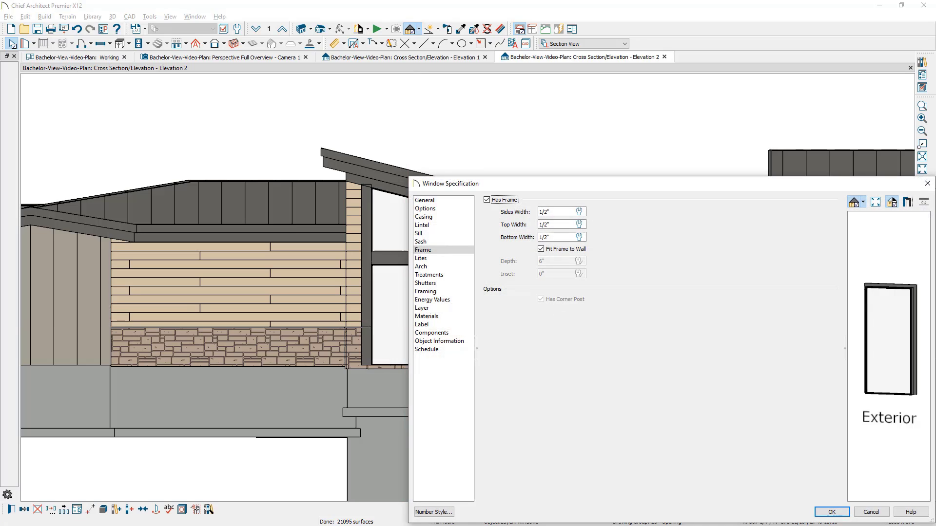
left_click(447, 201)
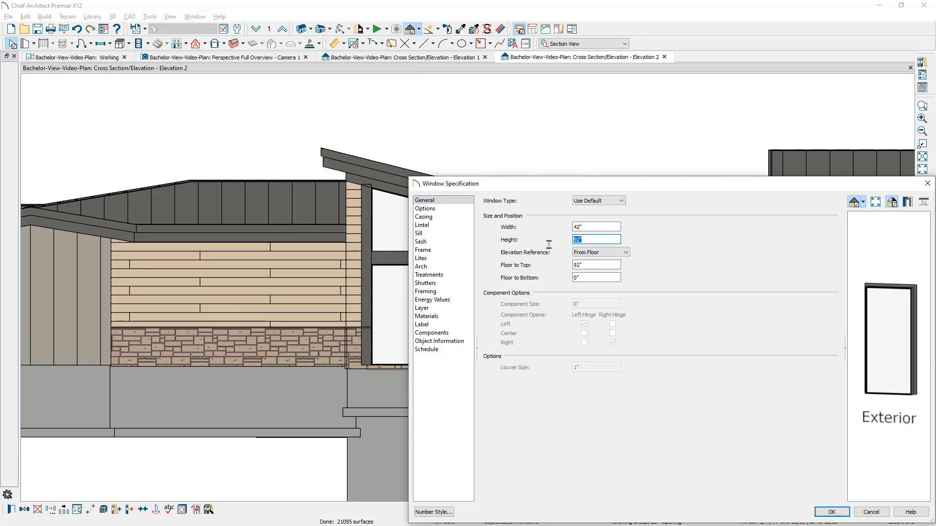
type("48")
key("Tab")
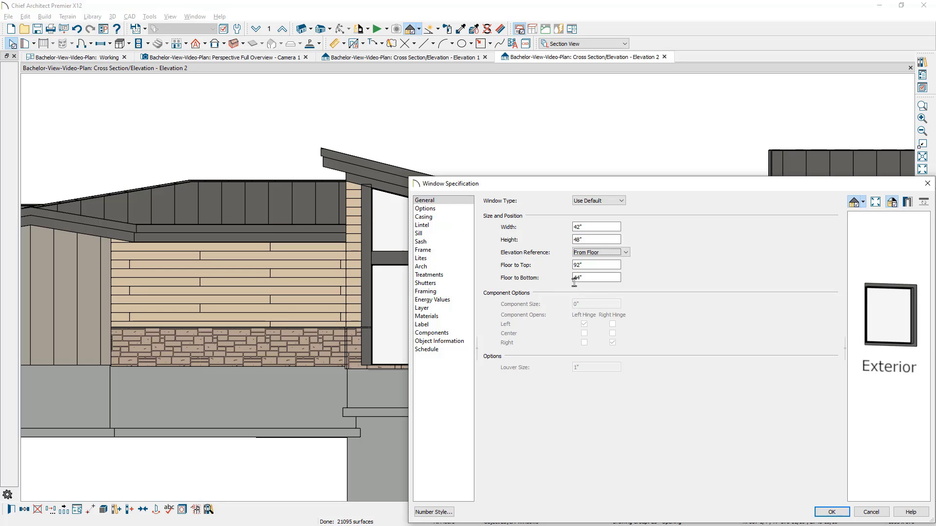
left_click(830, 513)
scroll(535, 334, "up", 2)
Step: Shorten all five posts so their bottoms stop at the window sill
left_click(247, 302)
left_click_drag(246, 333, 249, 306)
left_click(343, 308)
left_click_drag(344, 387, 343, 305)
left_click(439, 370)
left_click_drag(440, 386, 439, 306)
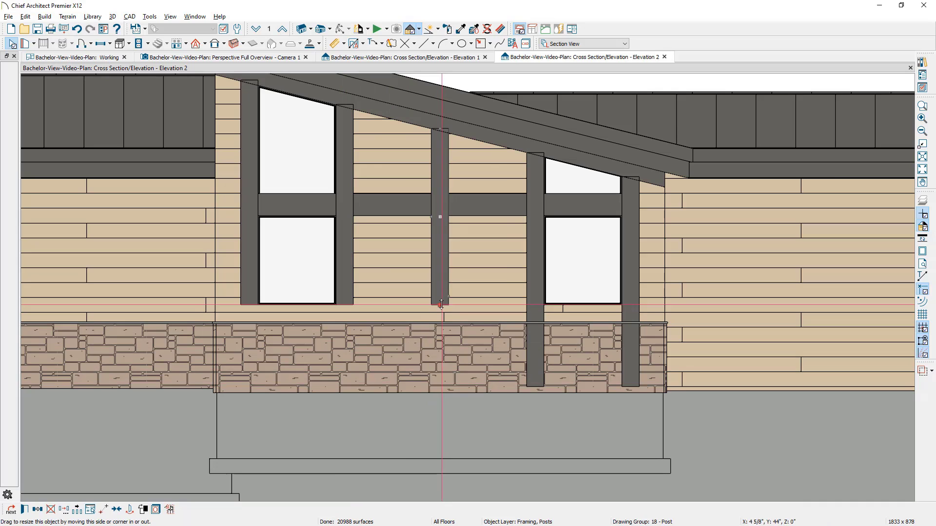
left_click(532, 382)
left_click_drag(534, 387, 534, 305)
left_click(630, 381)
left_click_drag(630, 387, 630, 305)
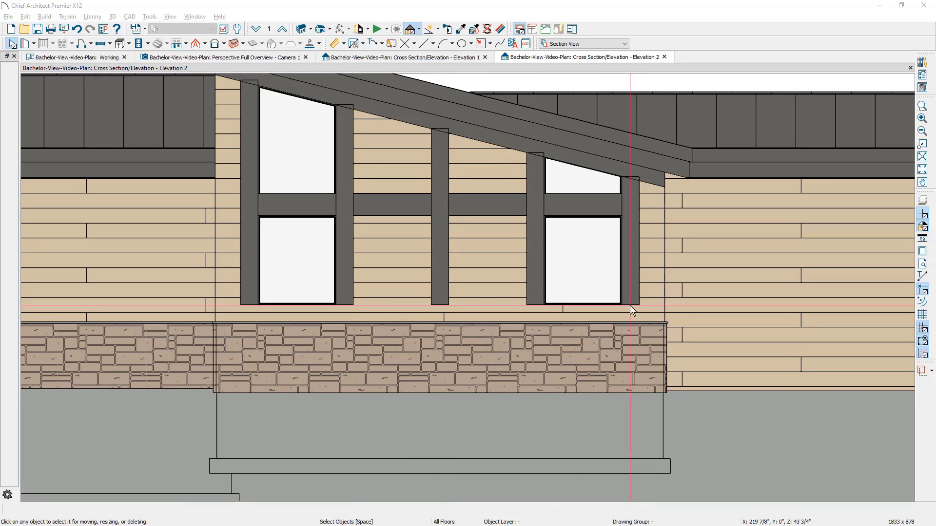
Step: Select the fifth post together with the window framing members
left_click(634, 275)
left_click(591, 202)
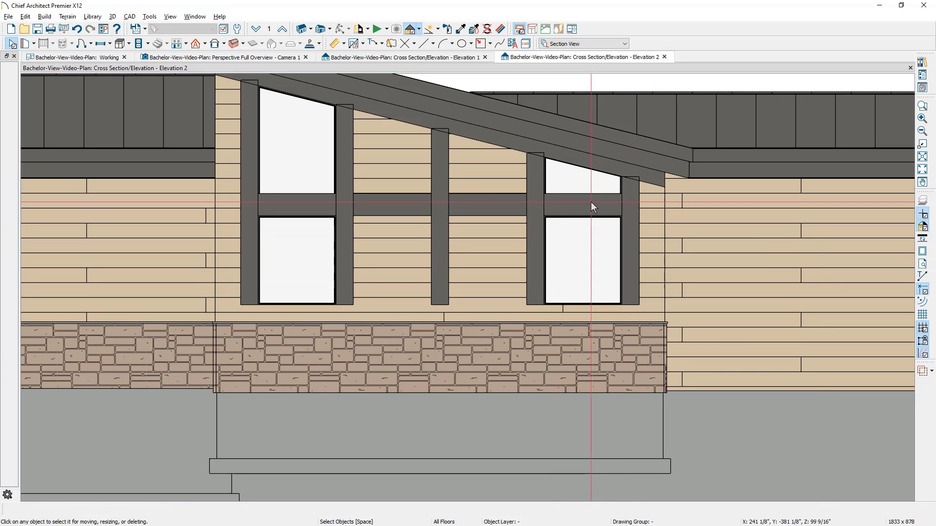
left_click(429, 211)
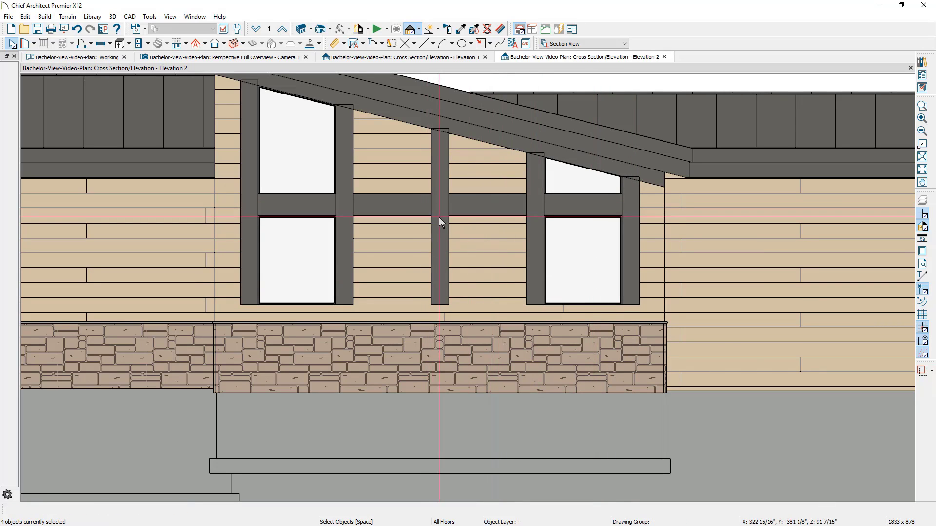
Step: Select the gable-window post and top framing and set their width to 7"
left_click(243, 209, "shift")
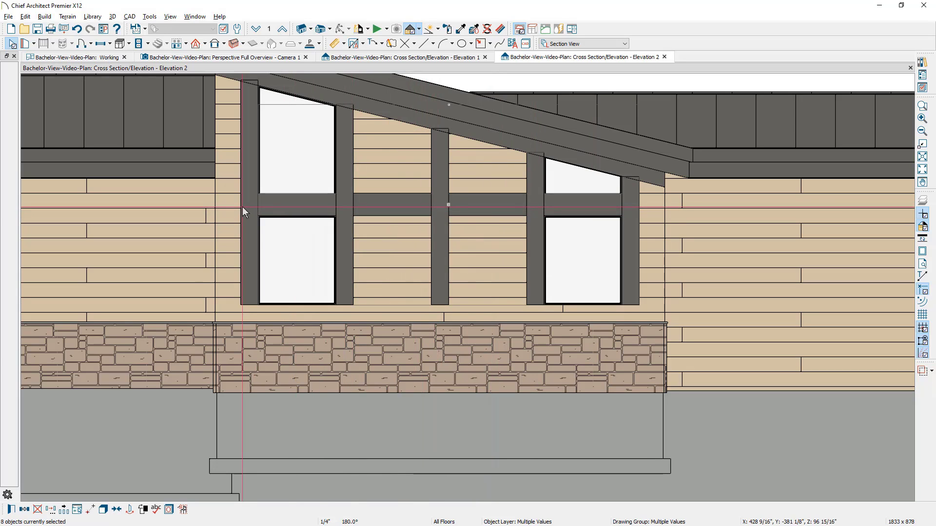
left_click(247, 207, "shift")
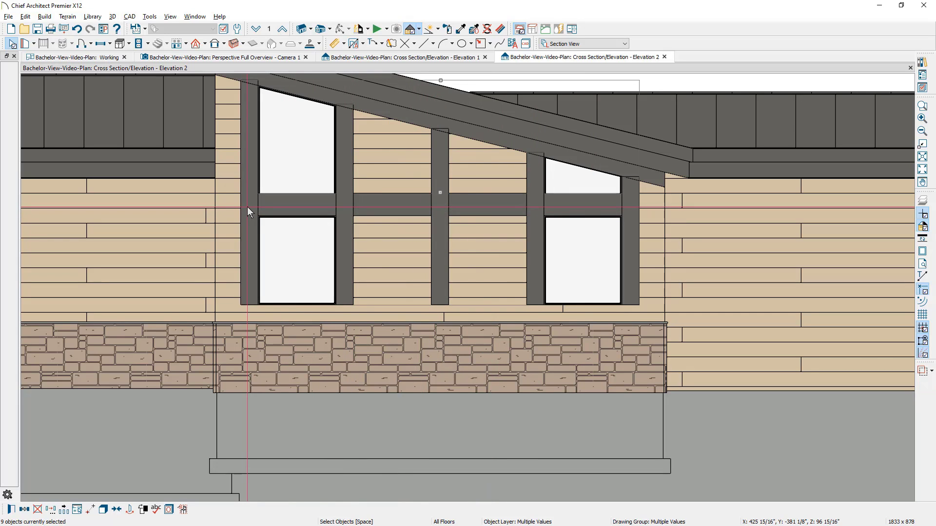
double_click(247, 207)
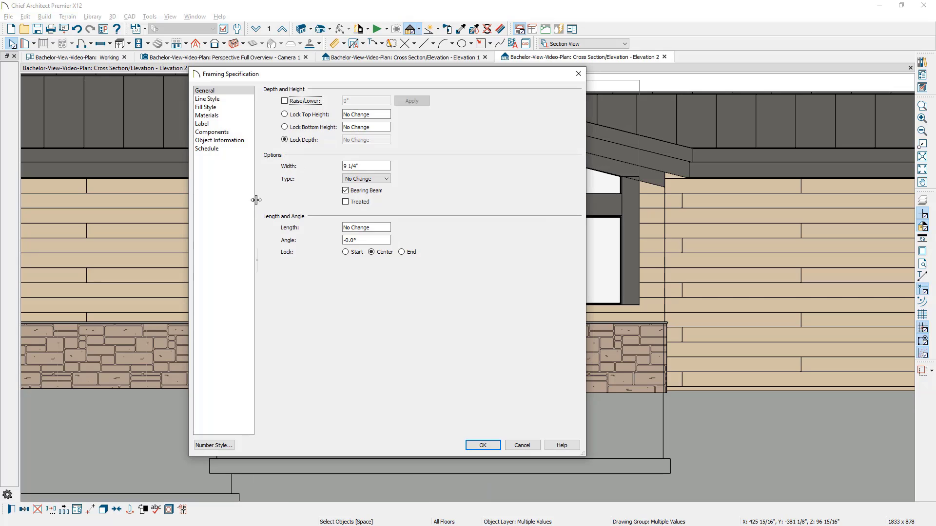
type("7.25")
left_click(483, 446)
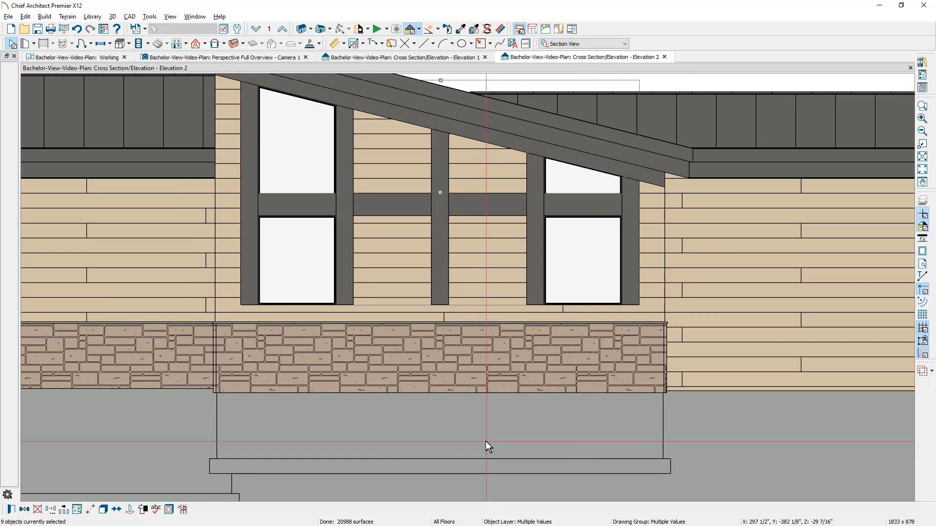
Step: Move the selected framing 5/8" along Y and return to the Working floor plan
left_click(51, 509)
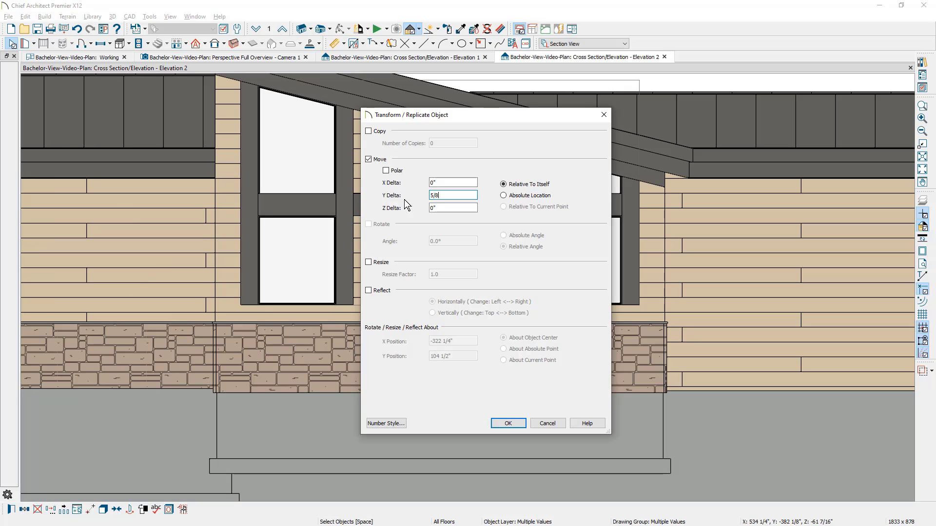
left_click(508, 423)
left_click(97, 59)
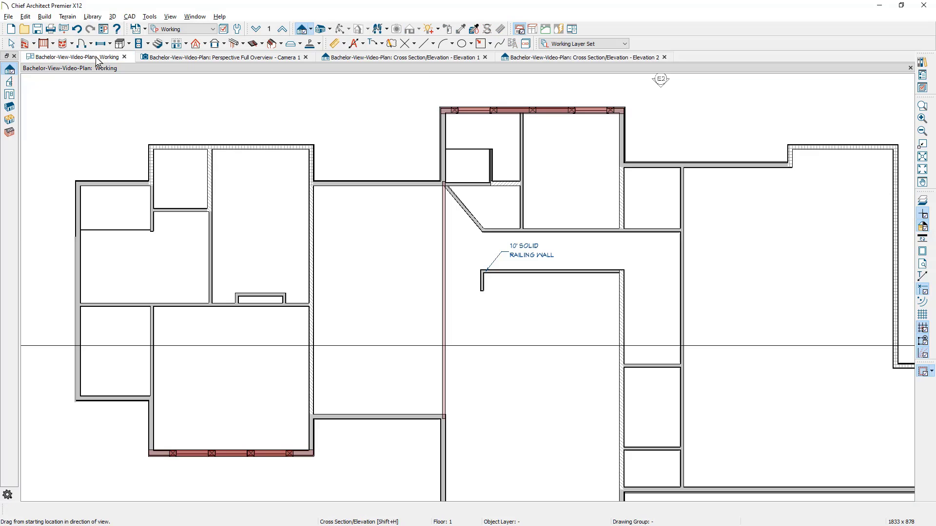
Step: Drag a new Elevation 3 cross-section view across the plan, then go back to Elevation 2
left_click(322, 29)
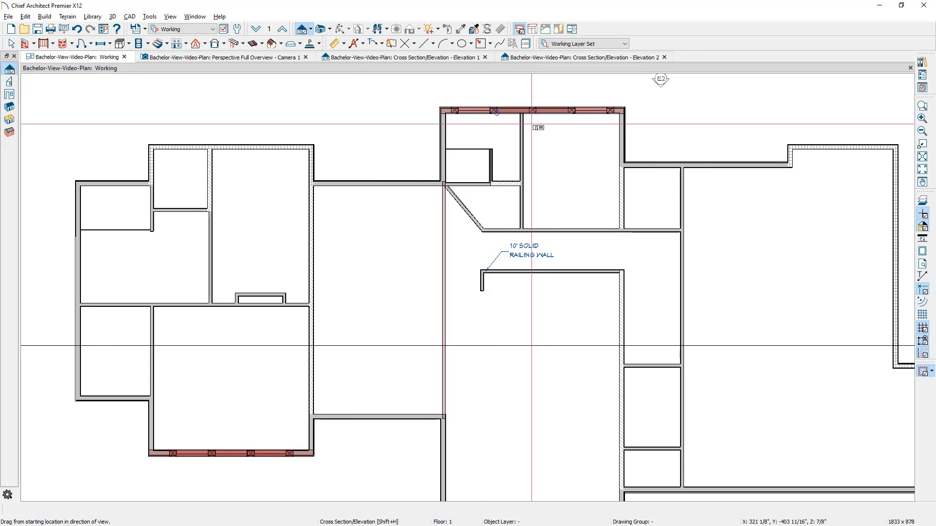
left_click_drag(543, 123, 543, 93)
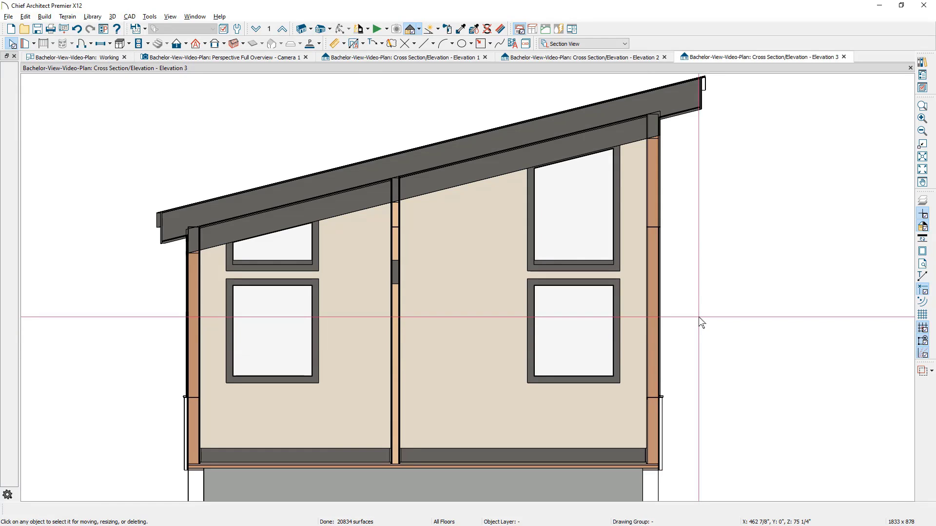
left_click(632, 59)
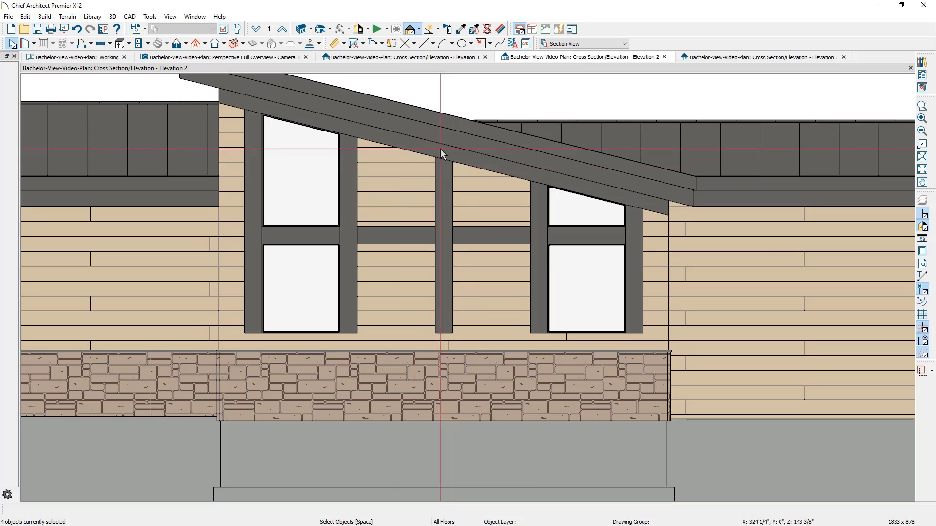
Step: Copy the ceiling beam down to the window sills and stretch it across all windows
left_click(314, 234)
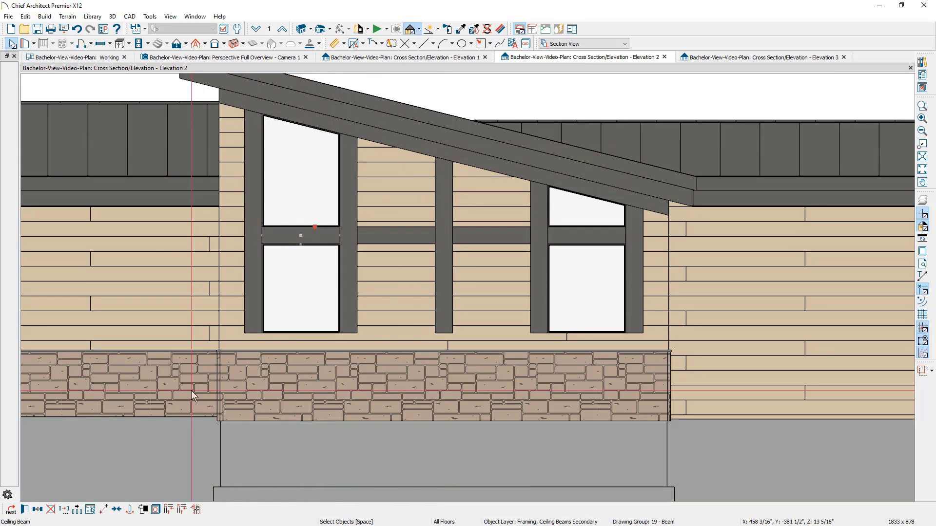
left_click(36, 510)
left_click_drag(301, 235, 244, 339)
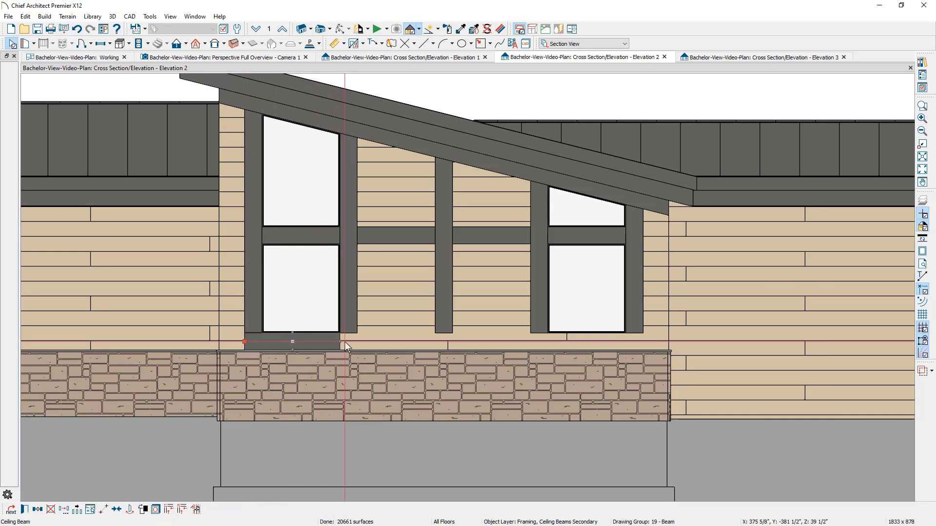
left_click_drag(343, 347, 642, 350)
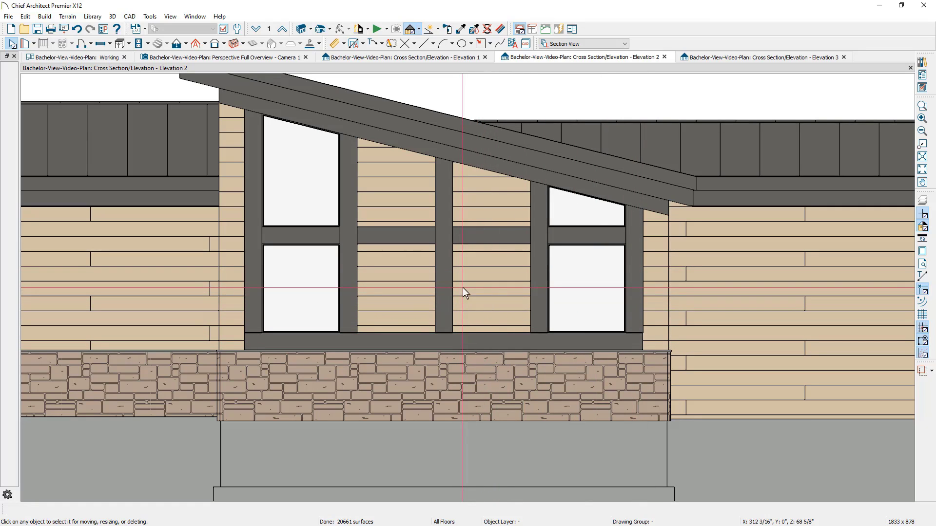
Step: Draw a wall material region between the middle mullions, raising its corner to the roof slope
left_click(48, 18)
mouse_move(62, 29)
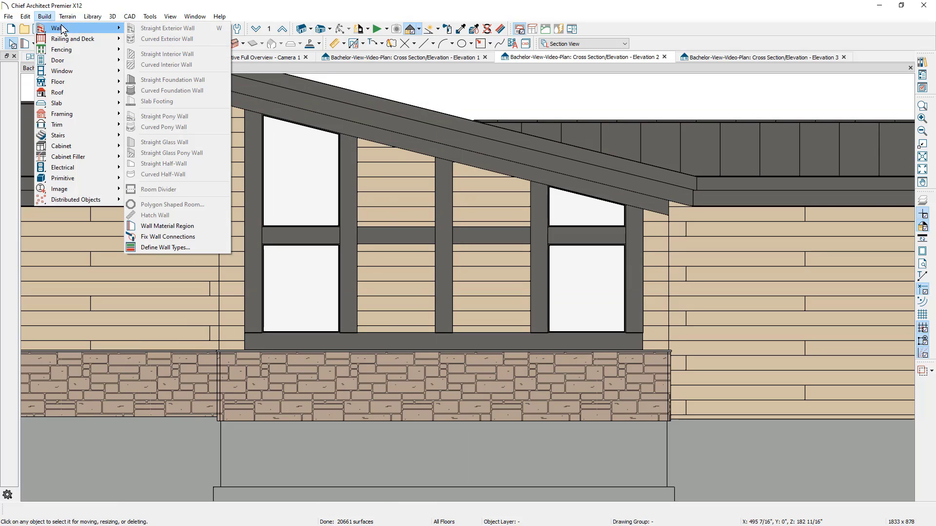
left_click(190, 228)
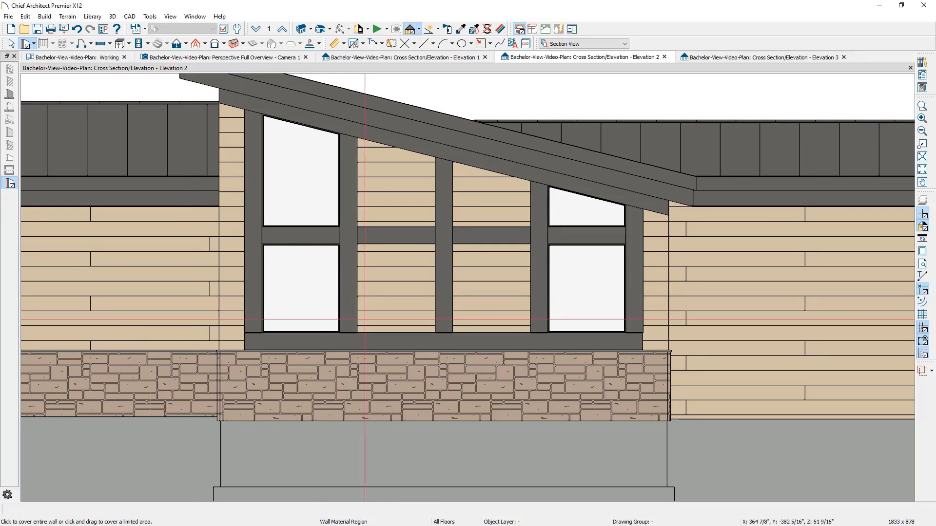
left_click_drag(358, 333, 532, 181)
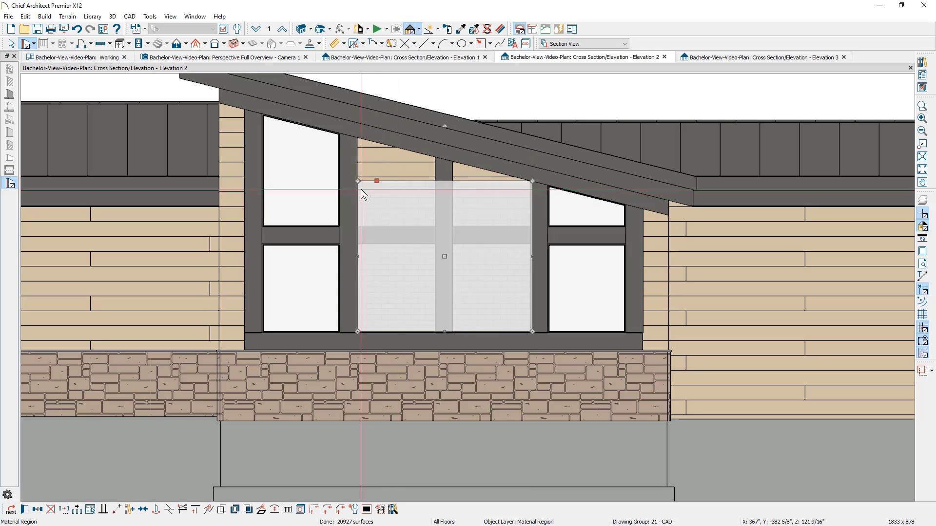
left_click_drag(357, 182, 356, 135)
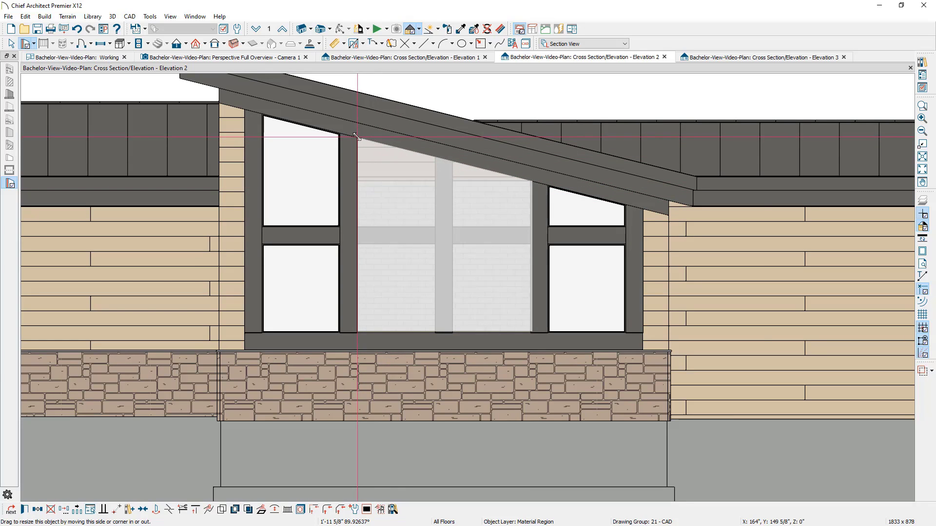
Step: Paint the region between the mullions with the beige standing-seam siding
scroll(349, 184, "down", 2)
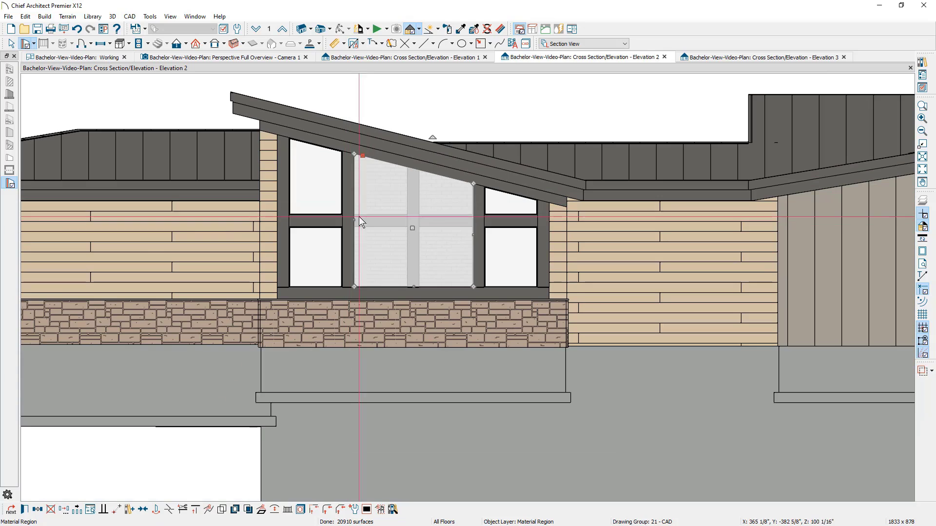
left_click(461, 29)
left_click(785, 253)
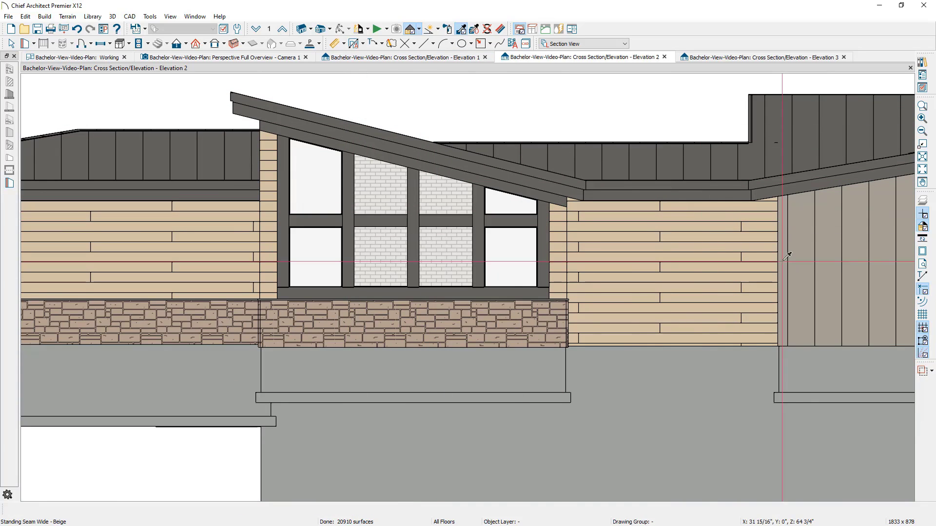
left_click(465, 267)
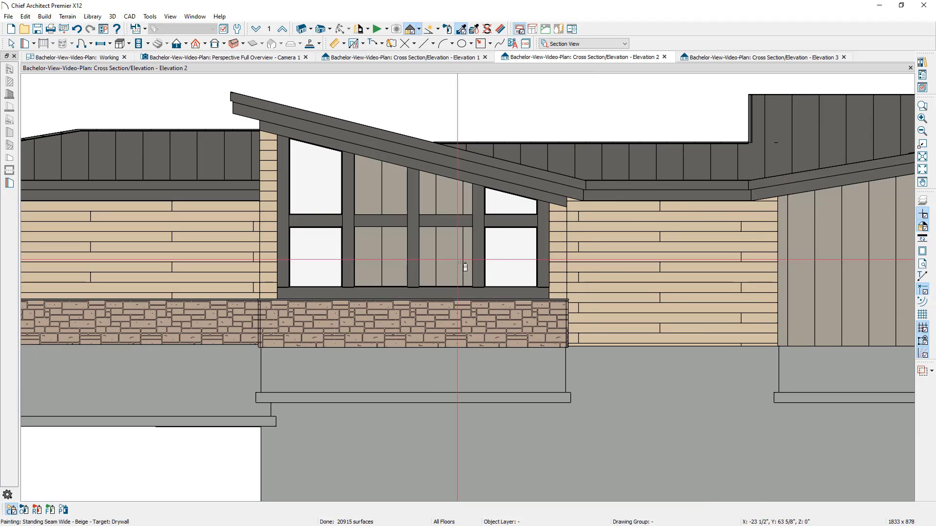
Step: Paint the lower-left gable window pane with the first 'frosted glass' library material
left_click(922, 62)
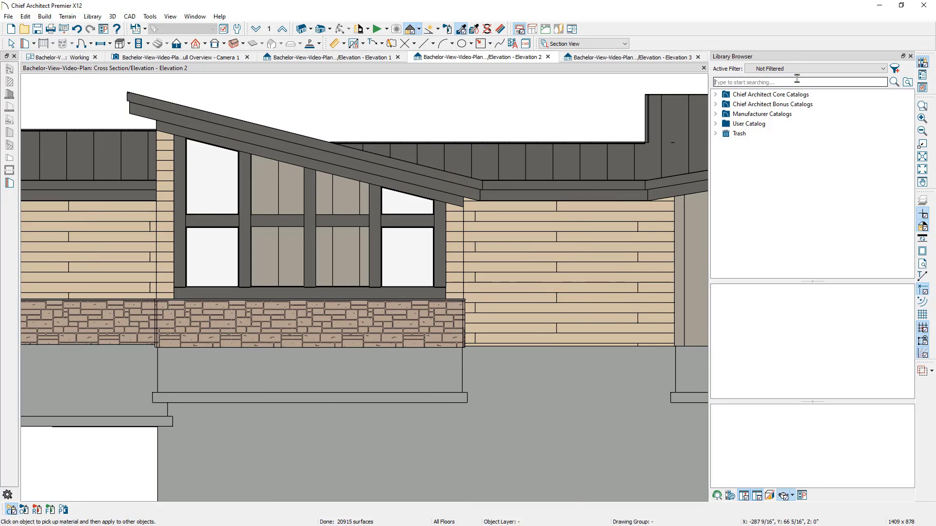
type("frosted glass")
key("Down")
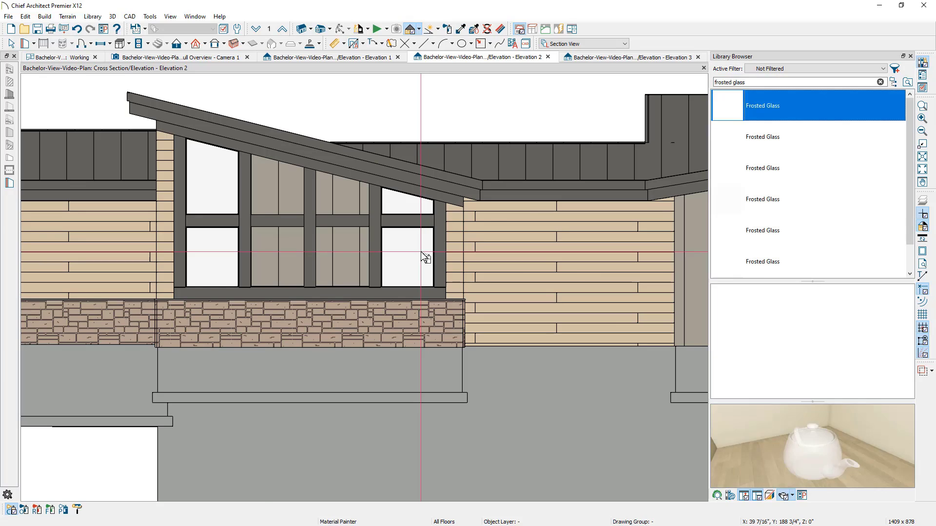
left_click(423, 256)
left_click(214, 267)
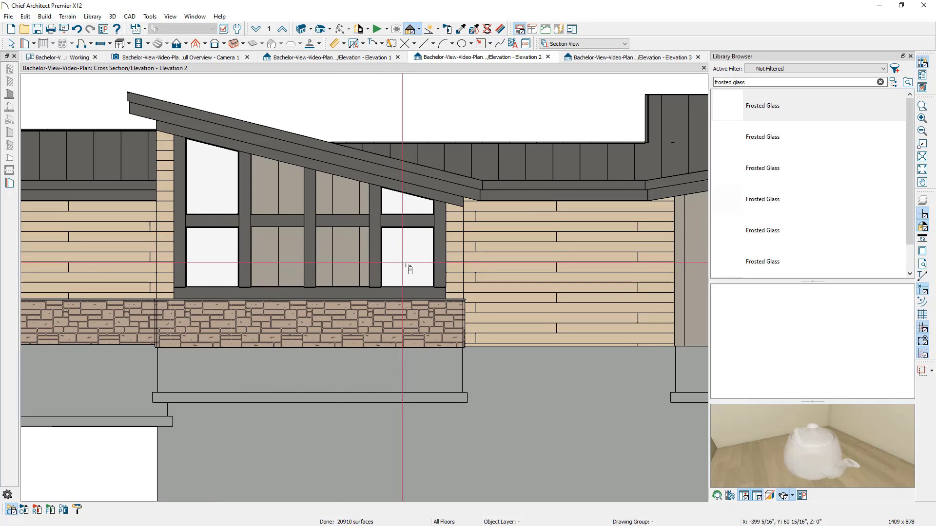
Step: Render Elevation 2 in the Glass House style
left_click(421, 29)
left_click(443, 66)
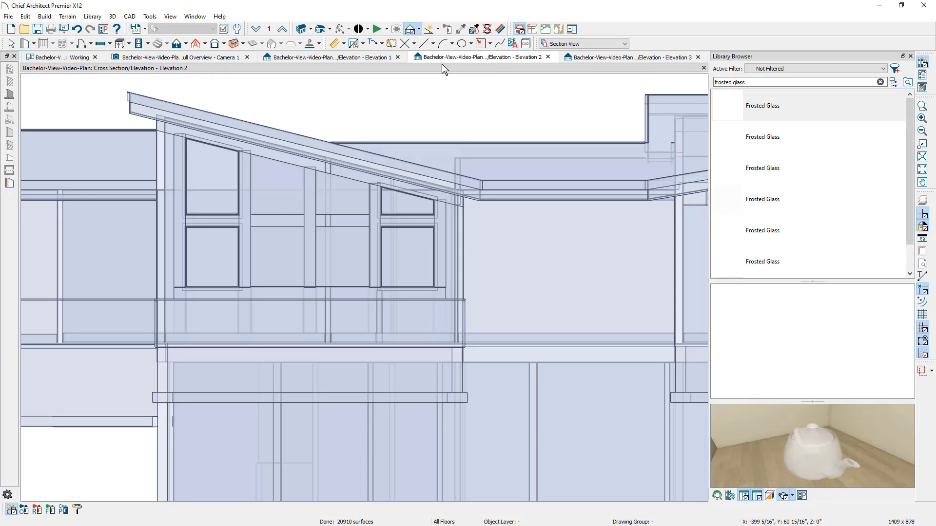
key("space")
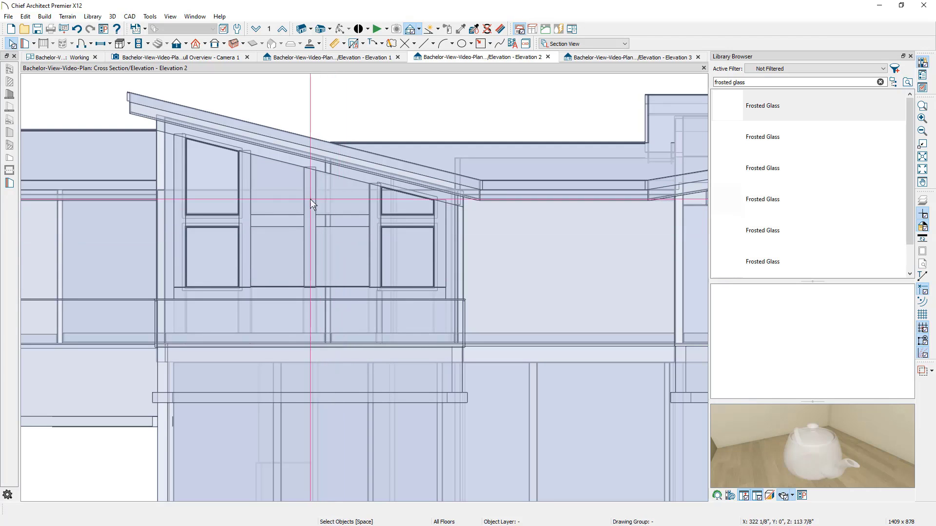
left_click(220, 59)
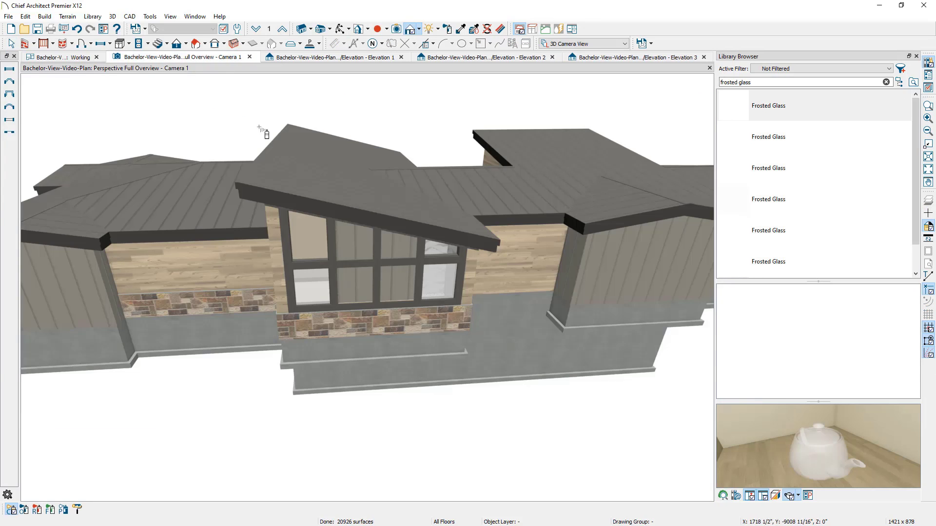
Step: Paint the upper-left pane frosted, then close the Library Browser and all three elevation views
left_click(306, 244)
left_click_drag(301, 253, 698, 260)
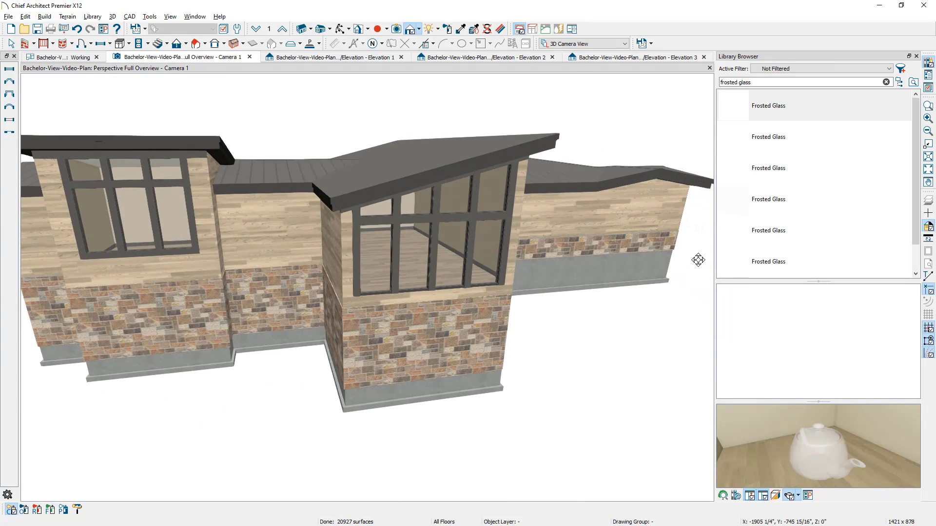
left_click(917, 56)
left_click(843, 57)
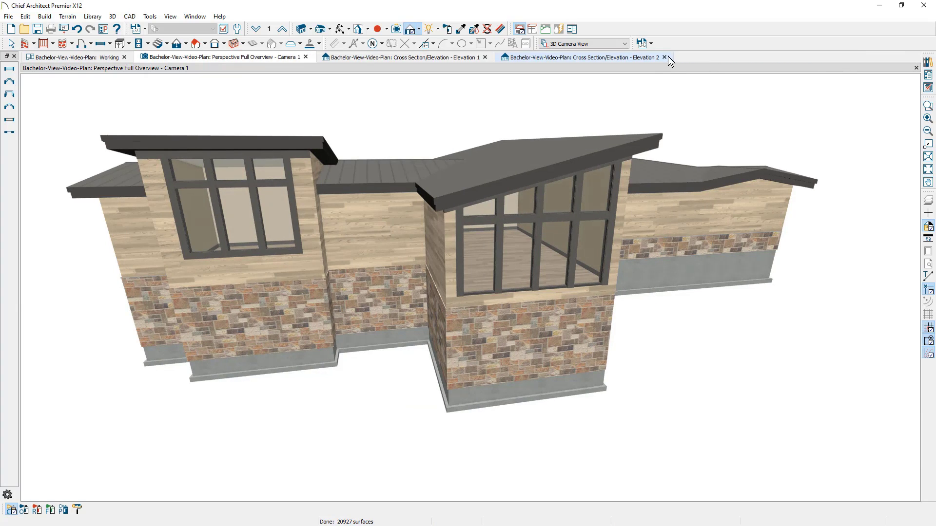
left_click(664, 57)
left_click(485, 57)
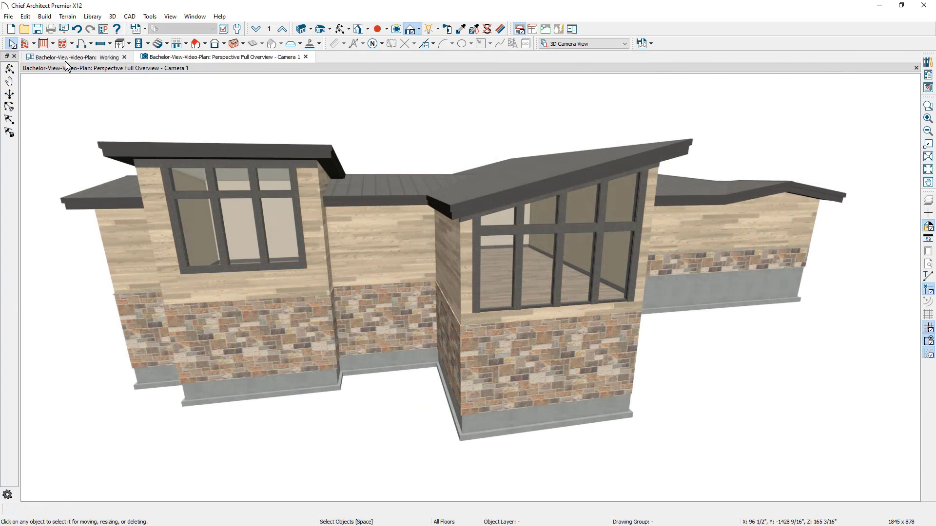
Step: Build floor framing for floor 1, wall framing and roof framing for the house
left_click(45, 16)
mouse_move(92, 115)
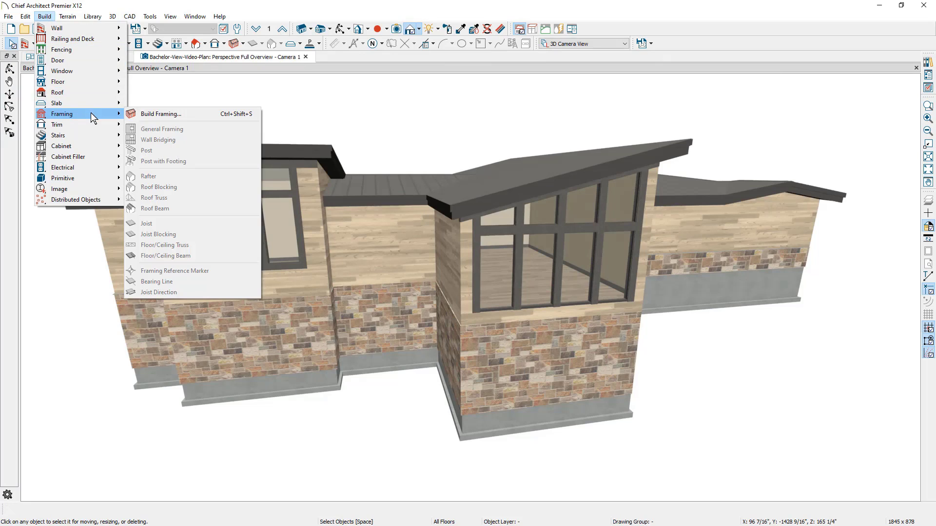
left_click(147, 115)
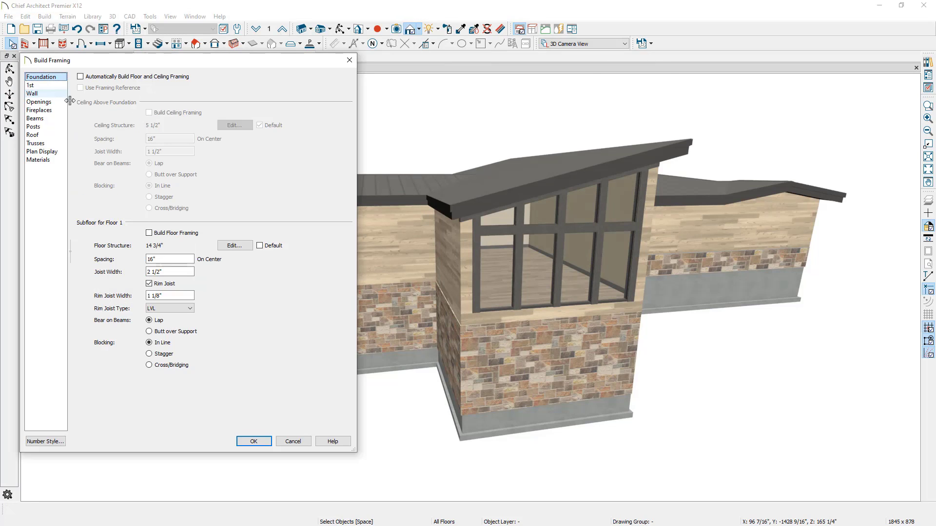
left_click(150, 234)
left_click(57, 92)
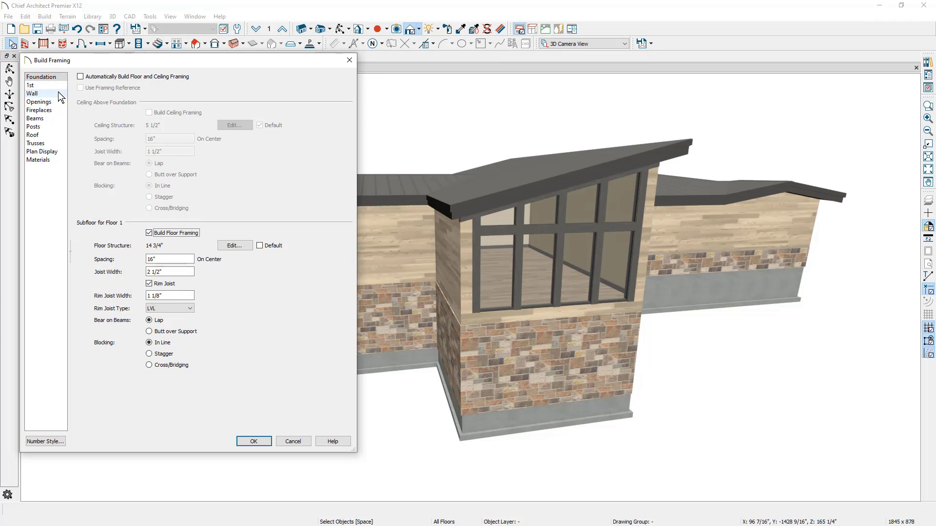
left_click(98, 101)
left_click(47, 136)
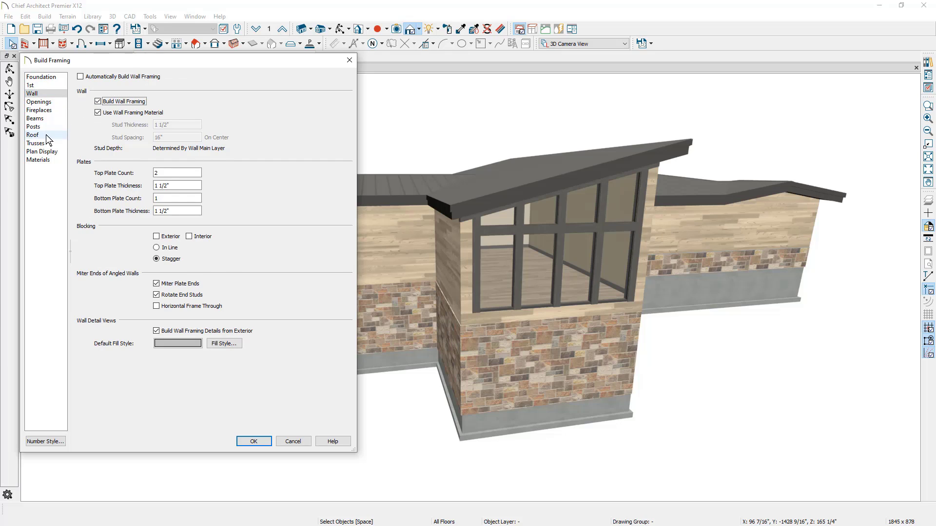
left_click(164, 114)
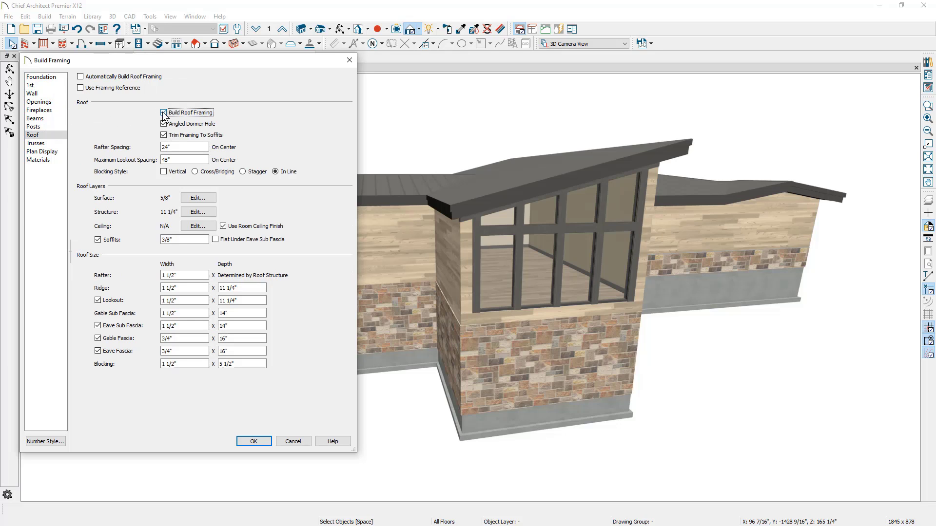
key("Return")
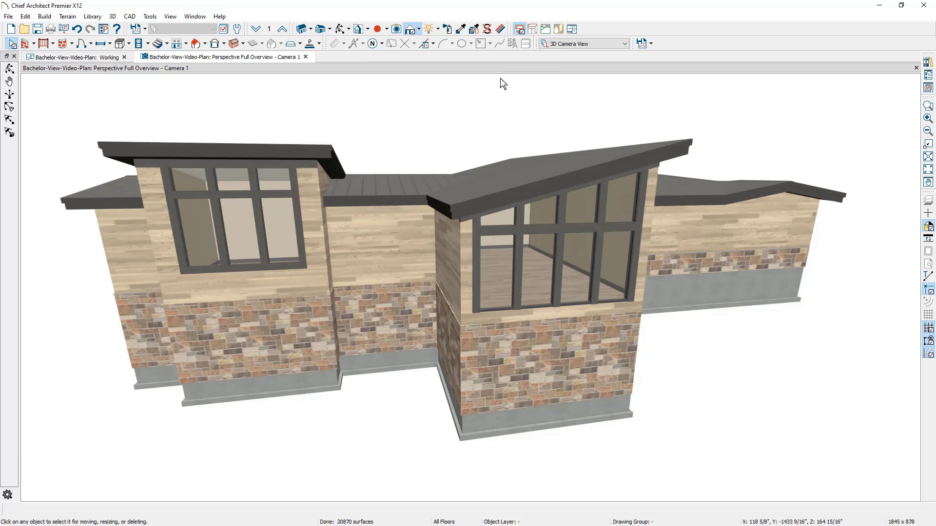
Step: Show only the 3D Framing layer set in the 3D view
left_click(604, 46)
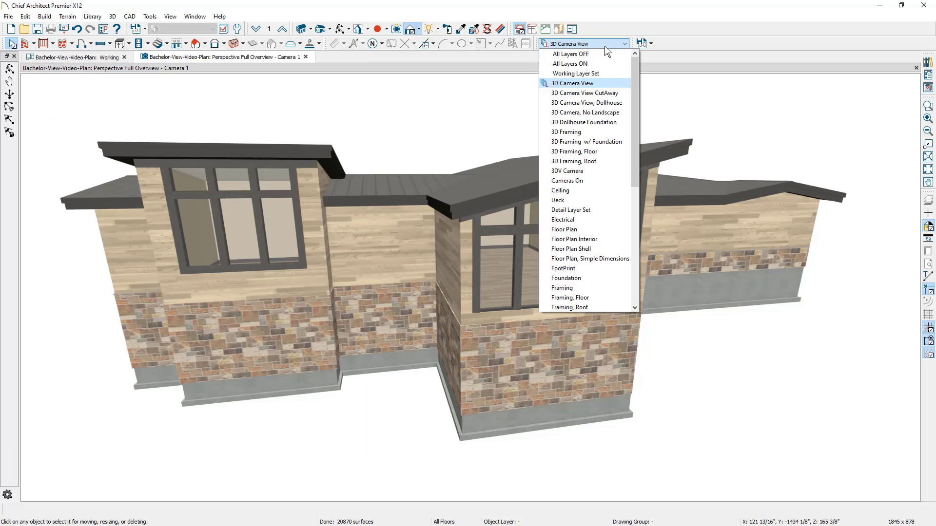
left_click(608, 133)
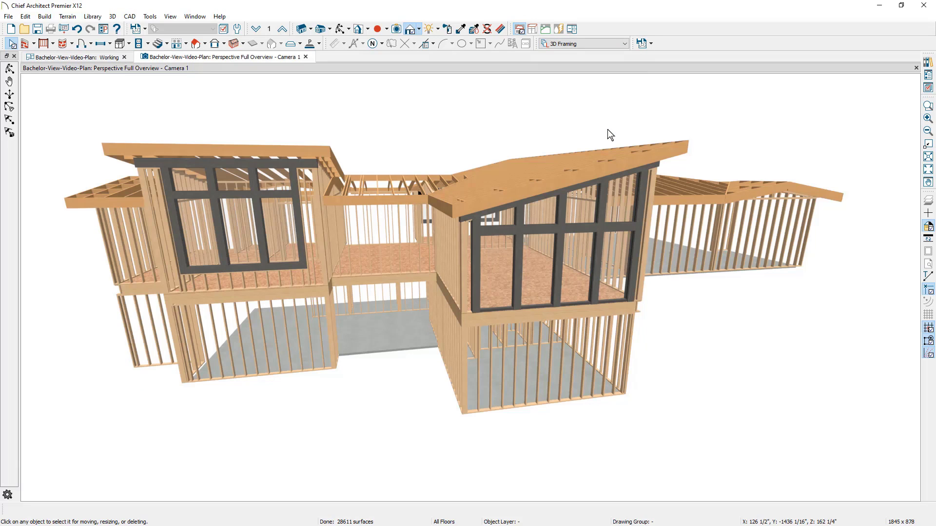
middle_click_drag(607, 130, 616, 130)
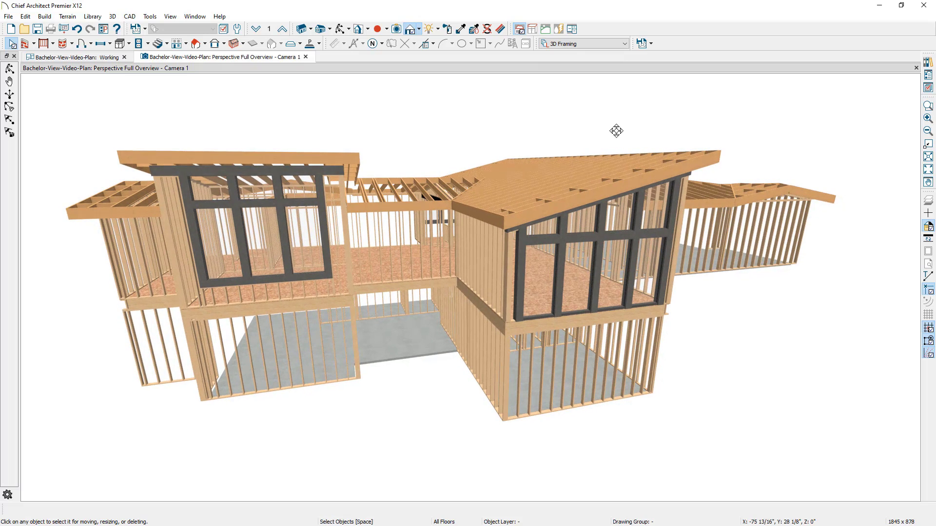
Step: Turn off Default and Include Header framing on the bottom-wall window, then orbit to the garage wing
left_click(113, 58)
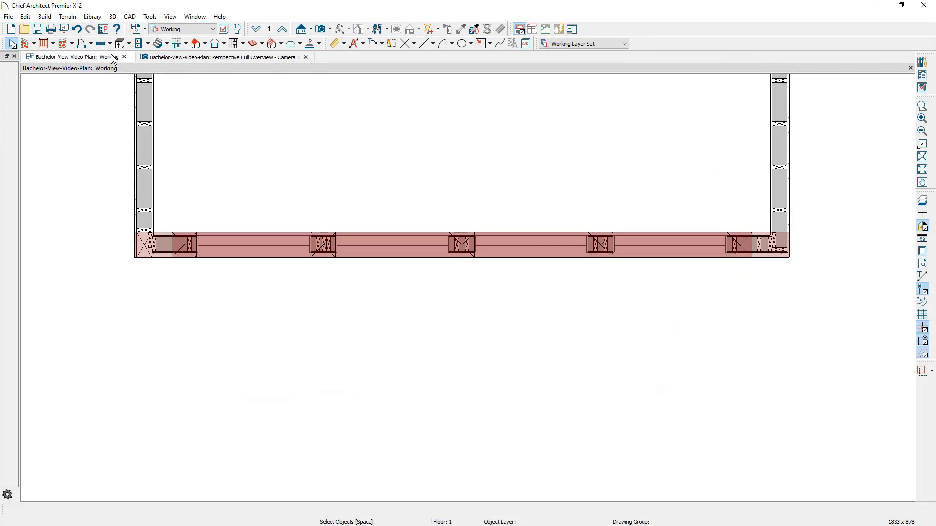
left_click(192, 270)
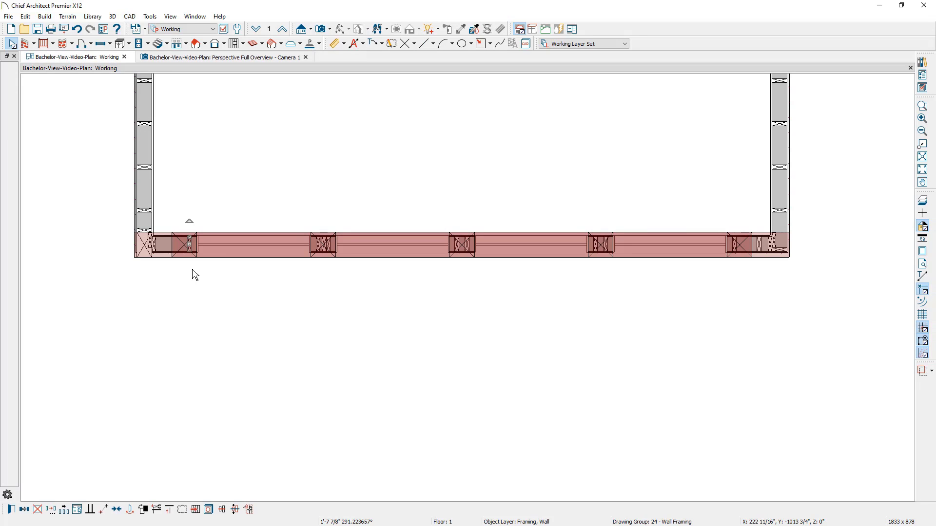
left_click(218, 243)
double_click(219, 243)
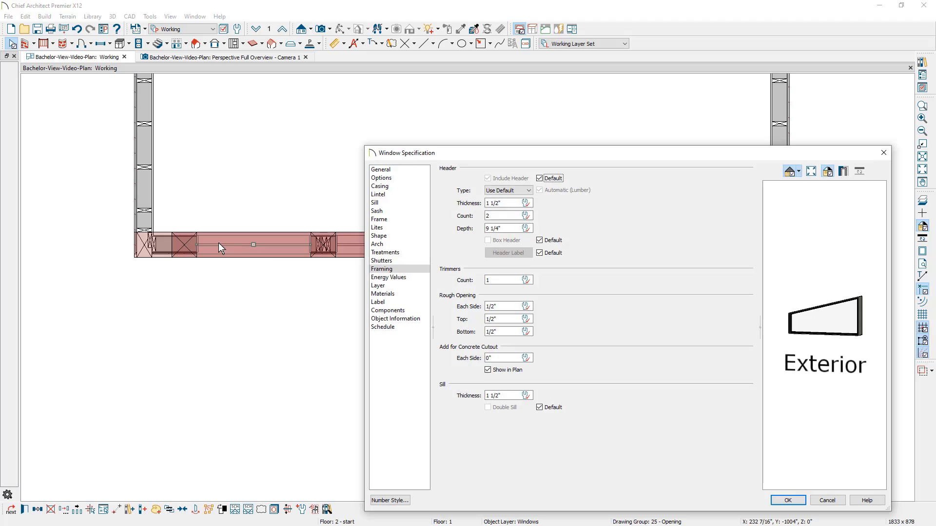
left_click(539, 178)
left_click(519, 180)
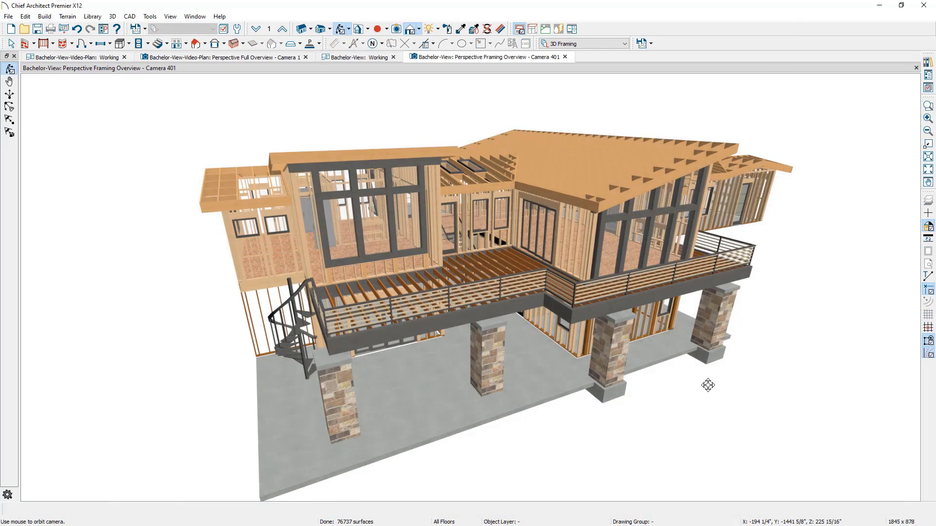
left_click_drag(709, 385, 582, 360)
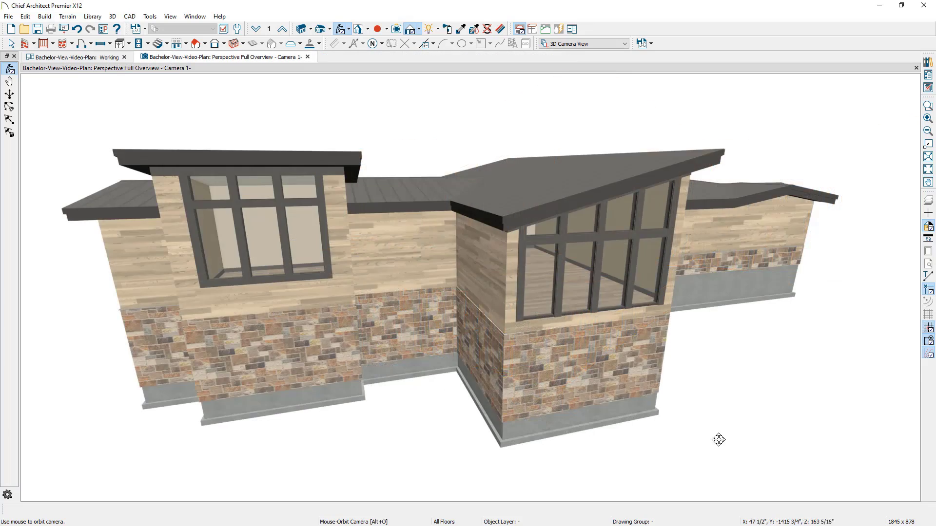
left_click_drag(716, 497, 568, 436)
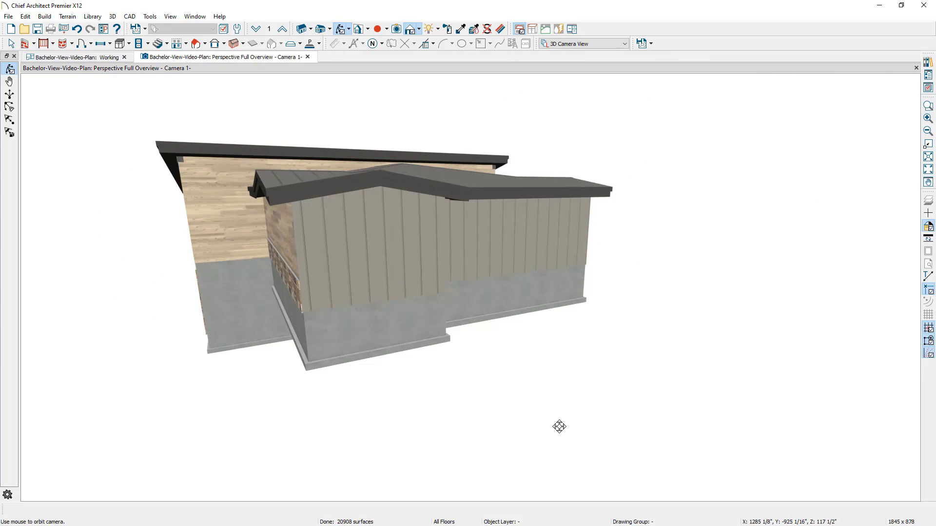
Step: Zoom in on the board-and-batten garage wall and place a Garage Door in it
left_click(928, 106)
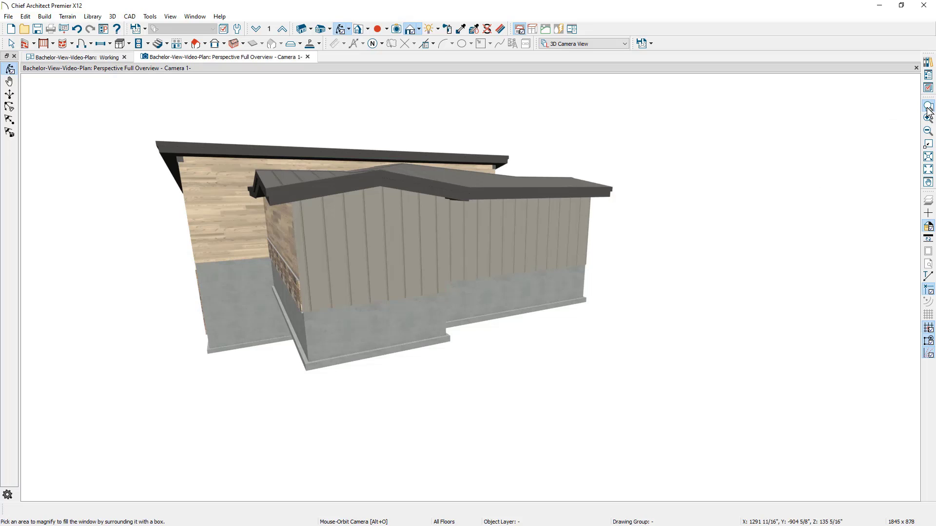
left_click_drag(648, 135, 269, 421)
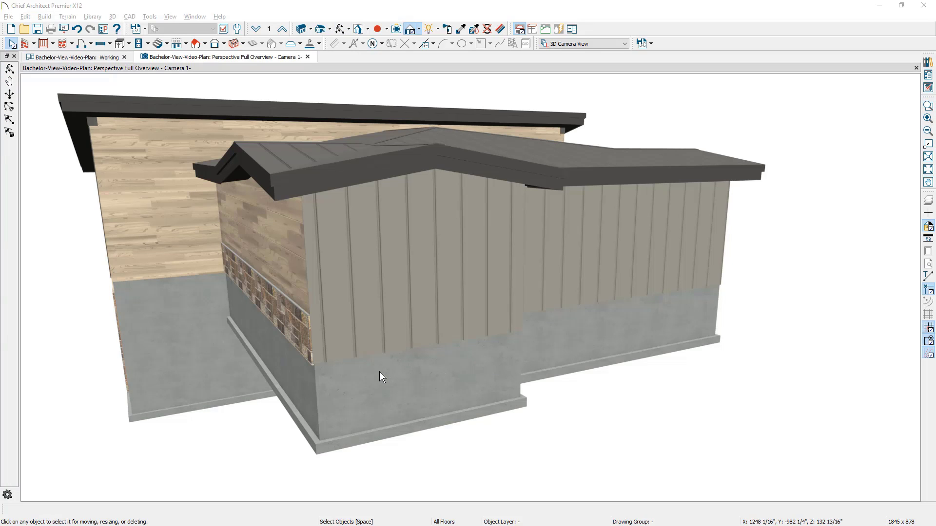
left_click(92, 45)
left_click(105, 108)
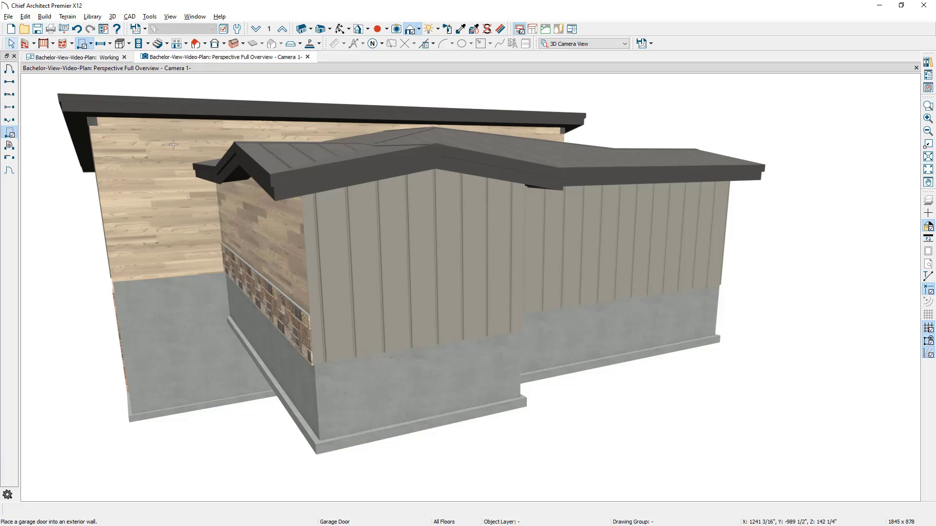
left_click(431, 290)
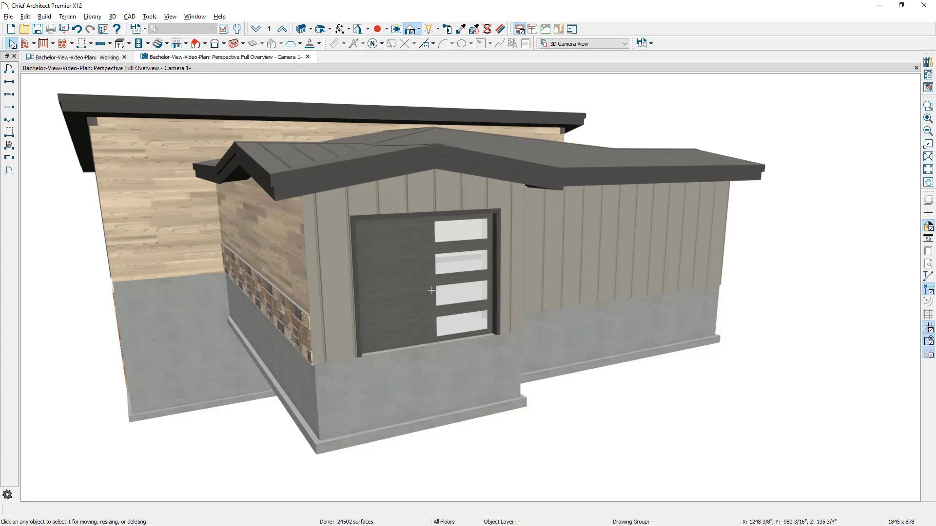
Step: Make the garage door a Glass Panel style with a 54" right frame width
double_click(431, 290)
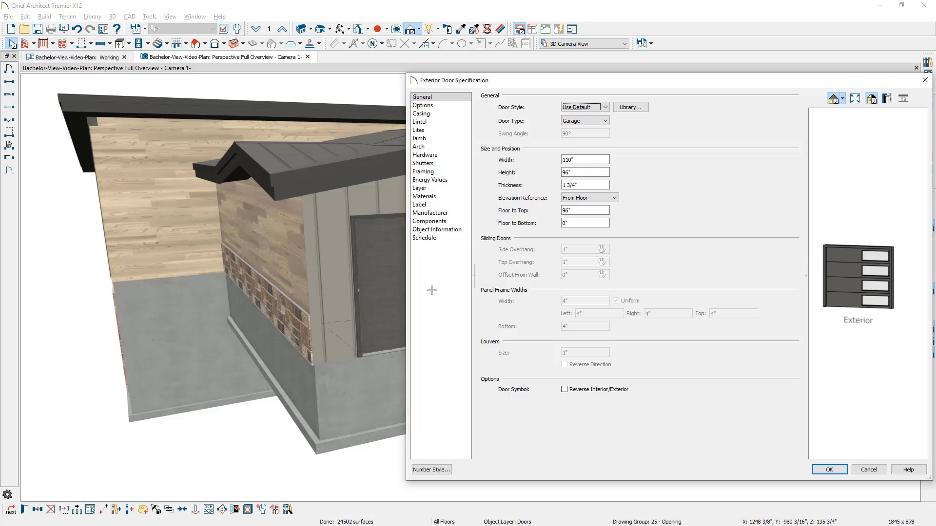
left_click(605, 107)
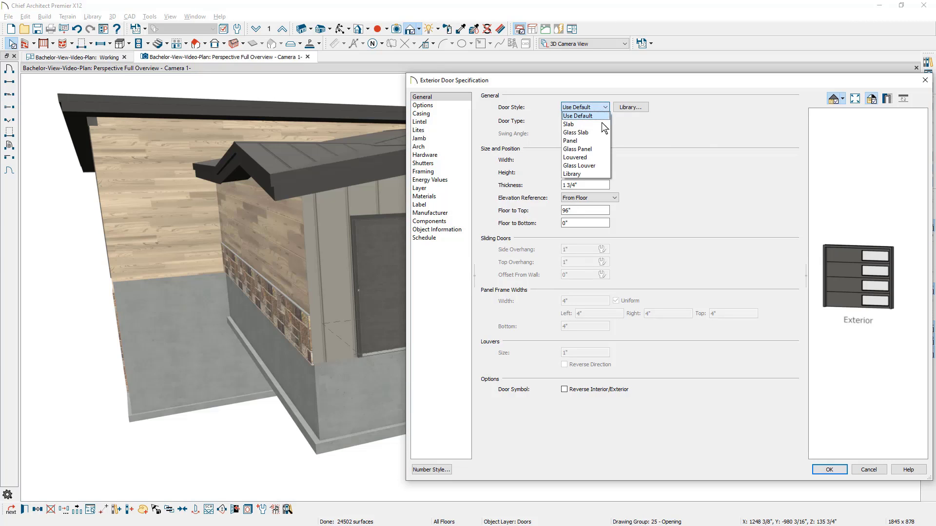
left_click(591, 149)
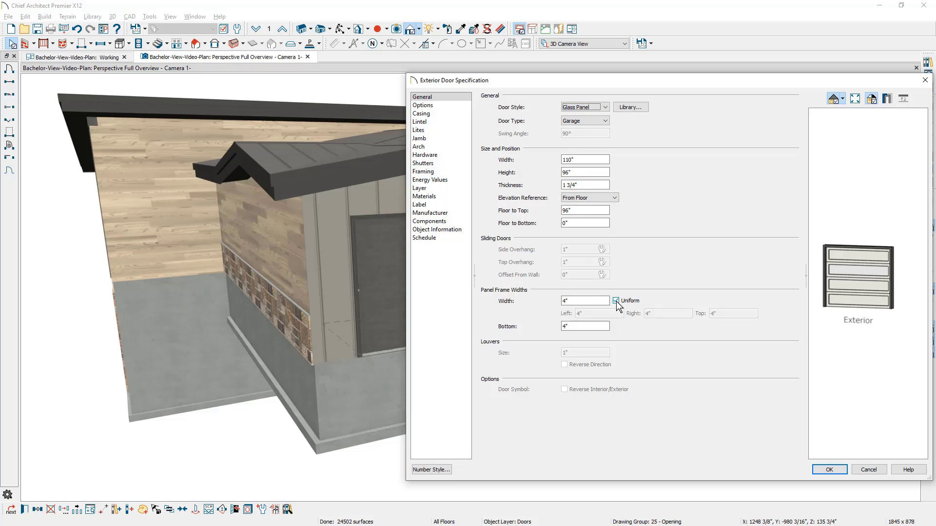
left_click(616, 302)
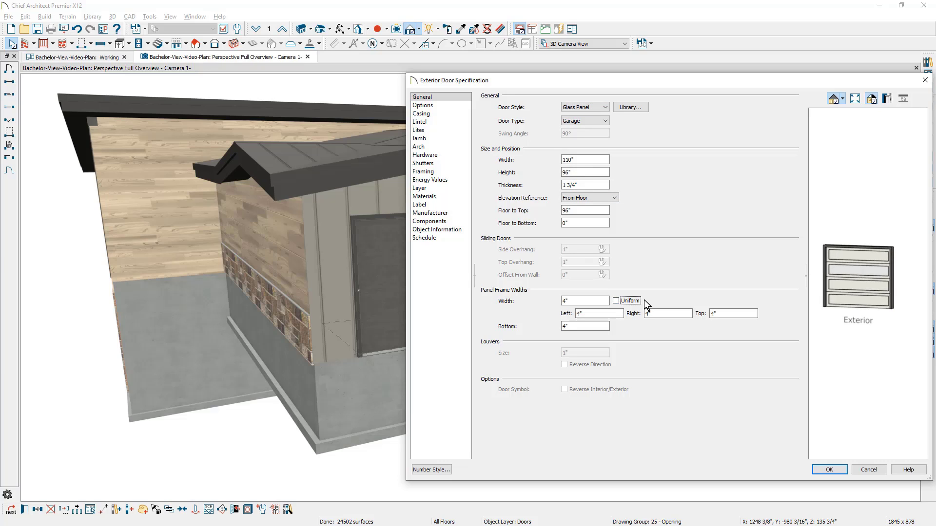
double_click(654, 314)
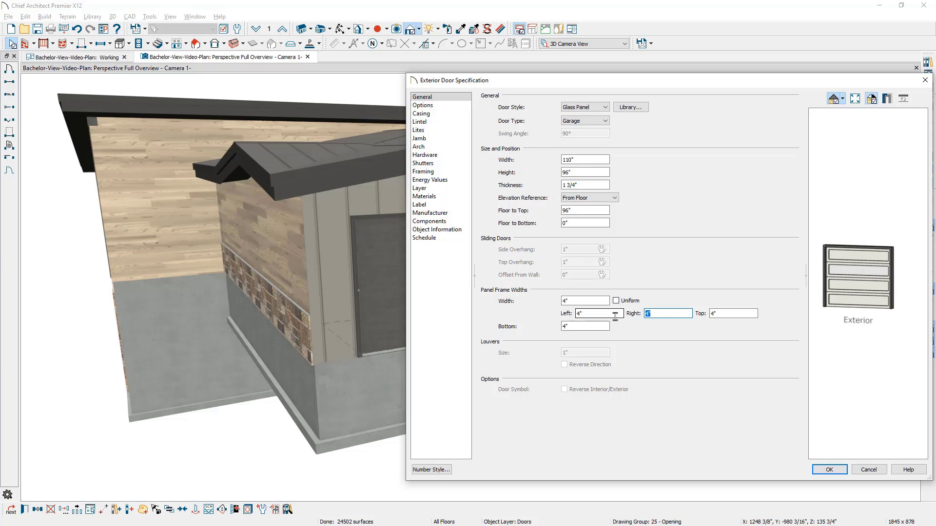
type("54")
key("Tab")
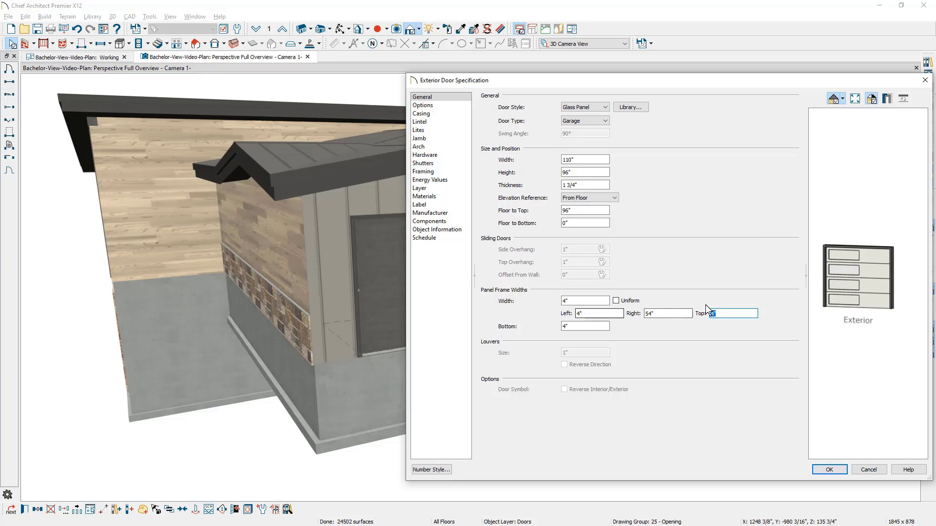
left_click_drag(818, 291, 835, 308)
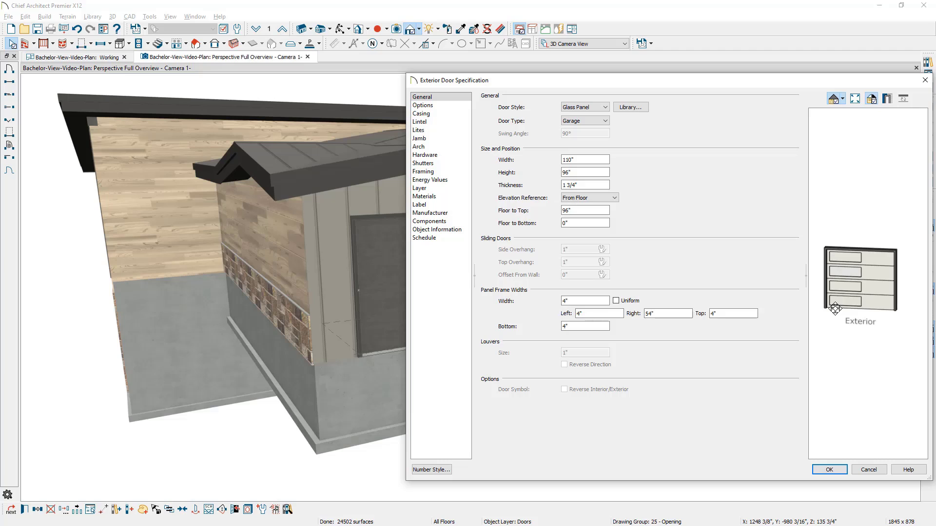
Step: Enable All Glass for the garage door panels and apply the settings
left_click(443, 106)
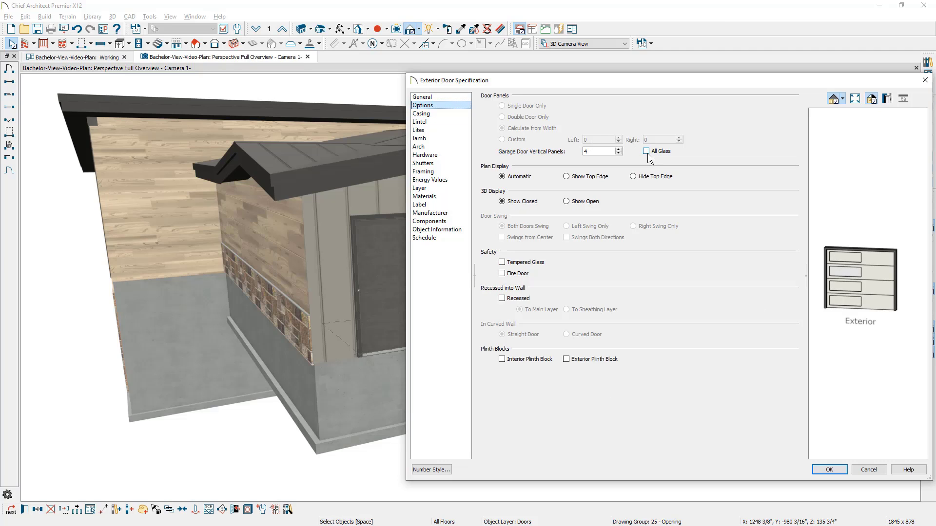
left_click(647, 152)
left_click(834, 470)
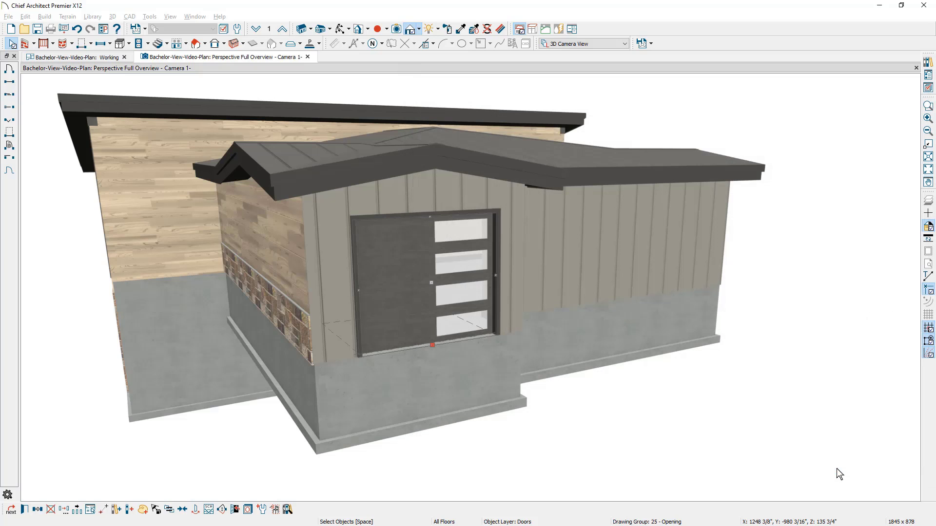
Step: Paint the garage door Alder Dark and paste a copy of it onto the right wall
left_click(460, 30)
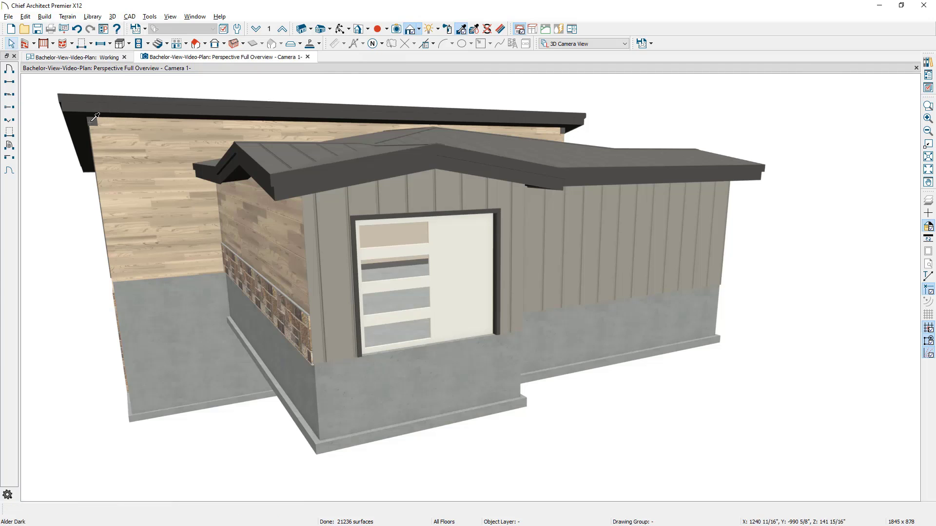
left_click(458, 251)
left_click(457, 248)
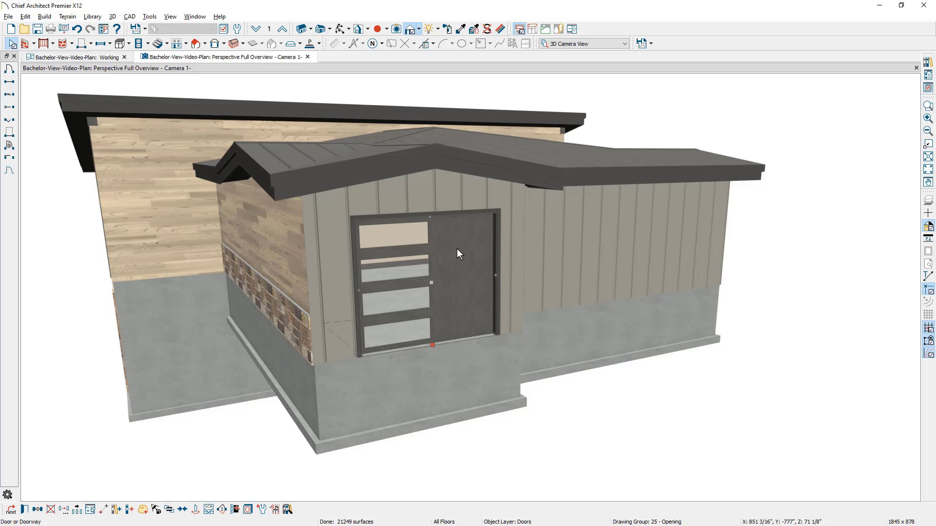
key("Escape")
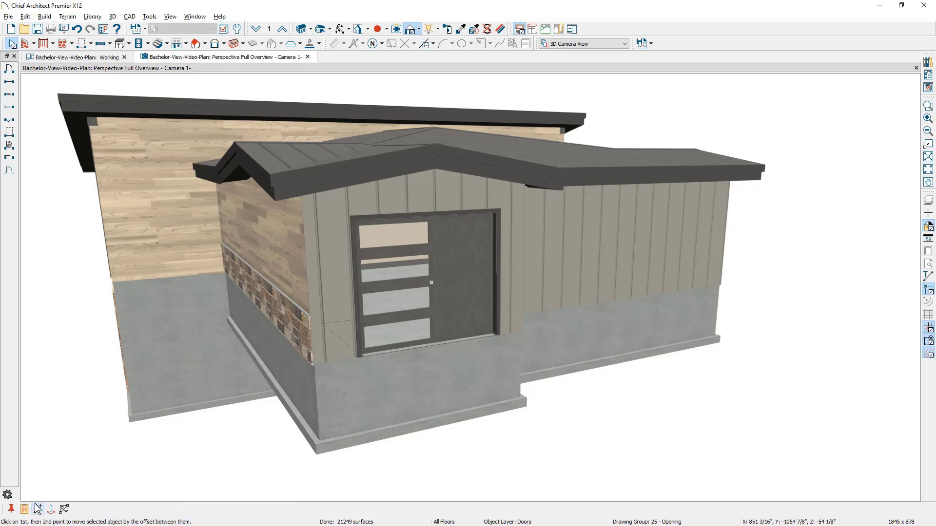
key("Escape")
left_click(640, 250)
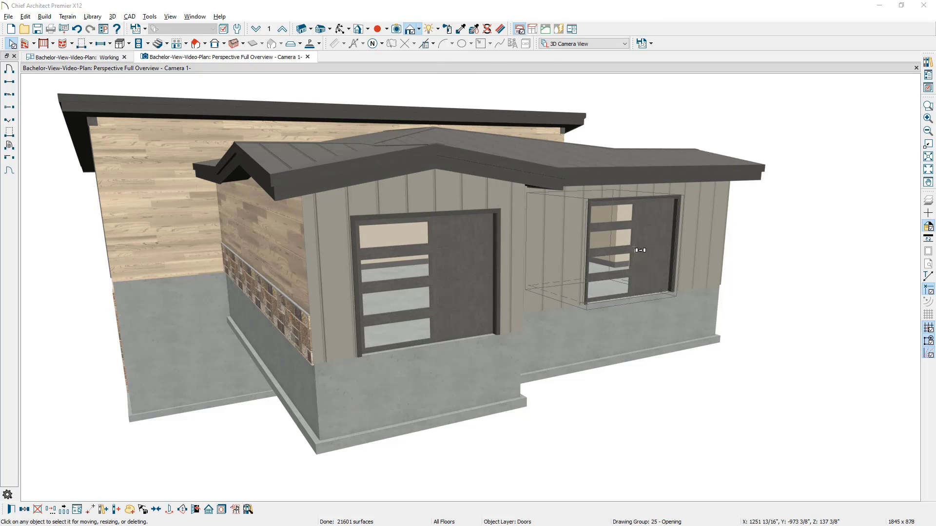
Step: Set the second garage door's width to 216"
double_click(640, 250)
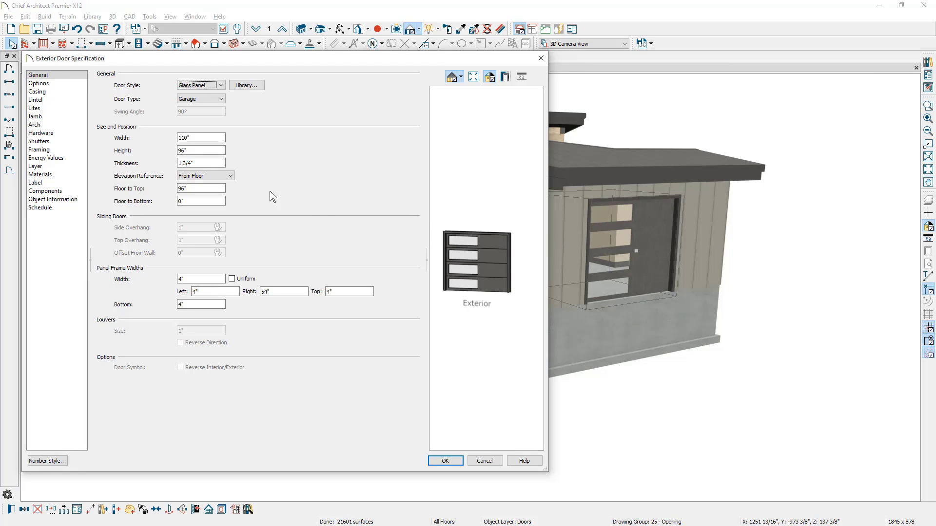
double_click(187, 138)
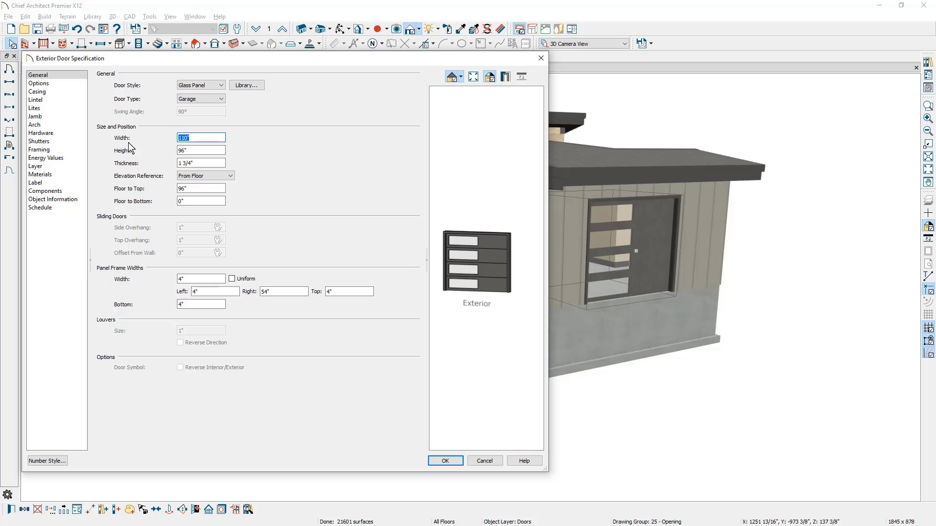
type("186")
key("Tab")
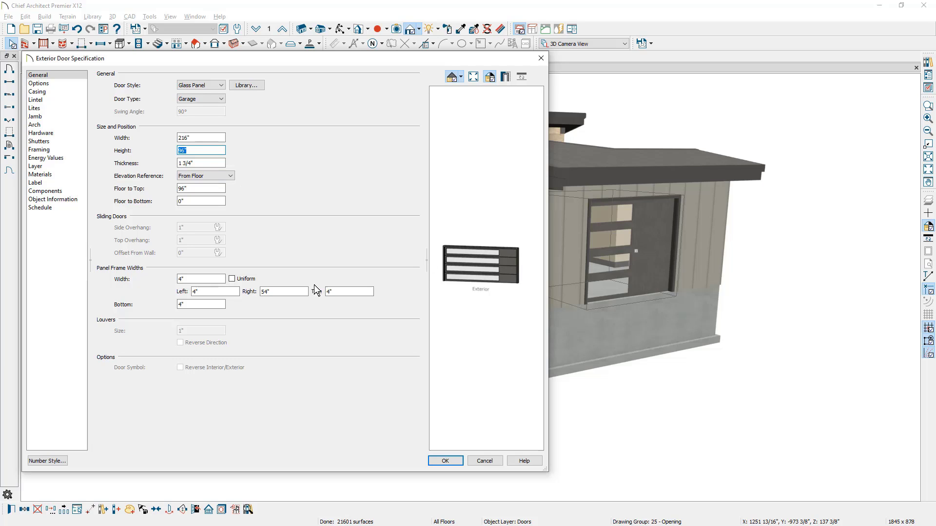
Step: Set the door's right panel frame width to 144" and apply the changes
left_click(271, 292)
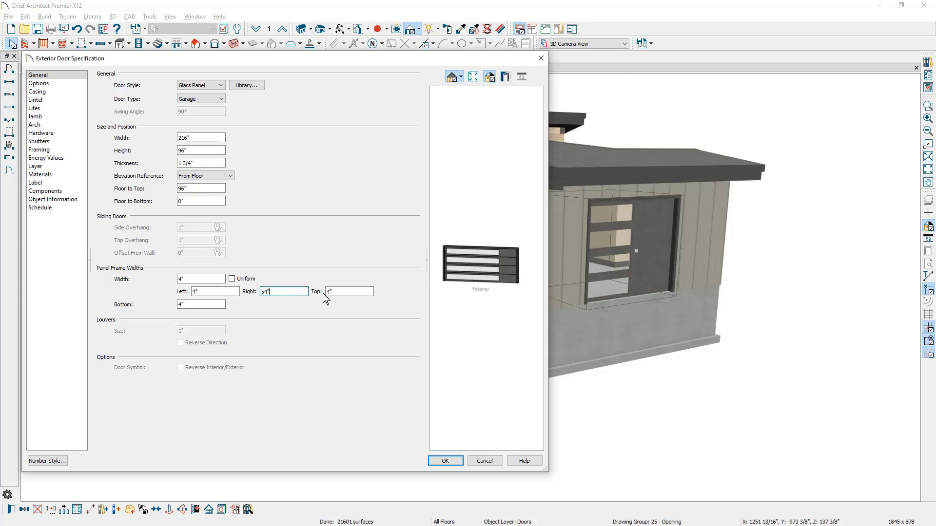
type("+108")
key("Tab")
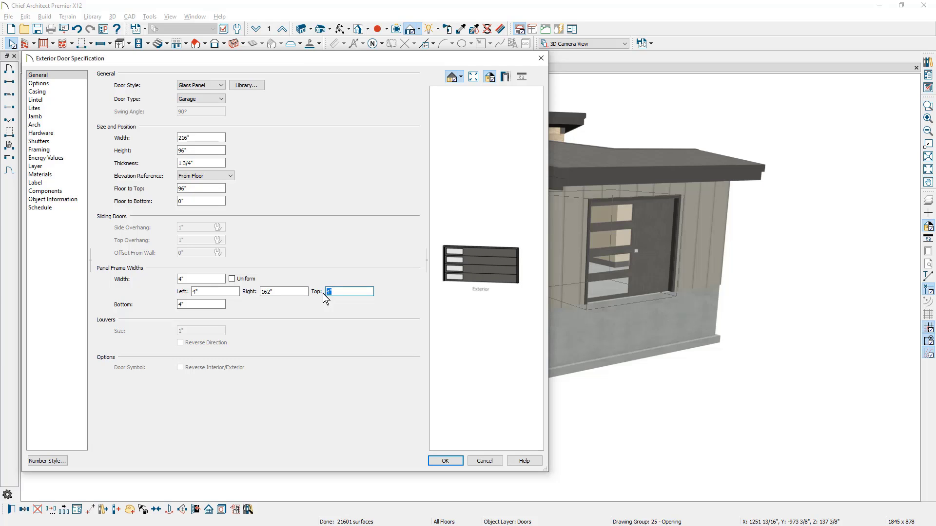
scroll(449, 269, "up", 4)
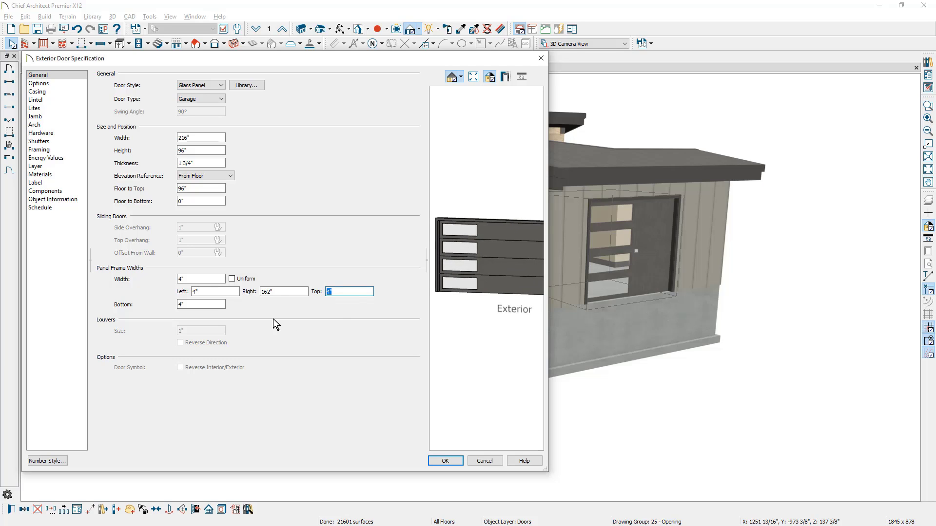
left_click(278, 291)
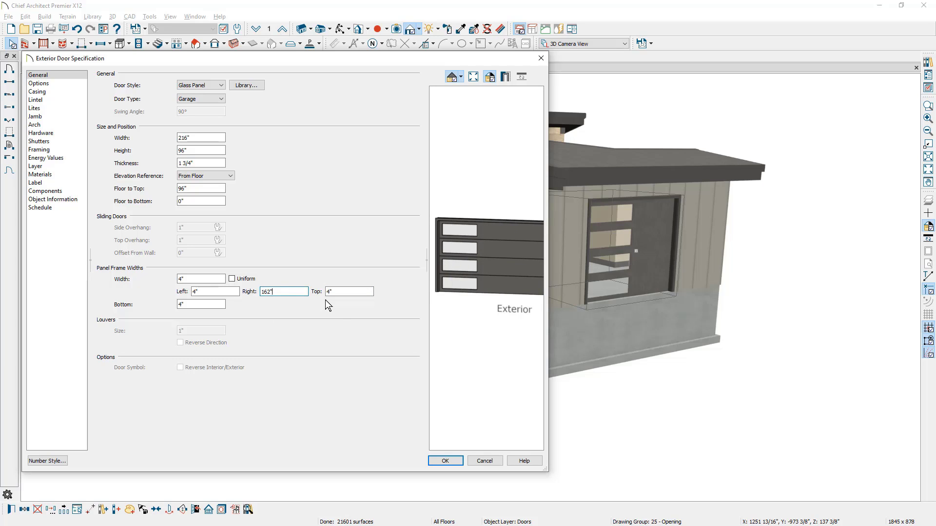
key("BackSpace")
key("BackSpace")
key("BackSpace")
type("44")
key("Tab")
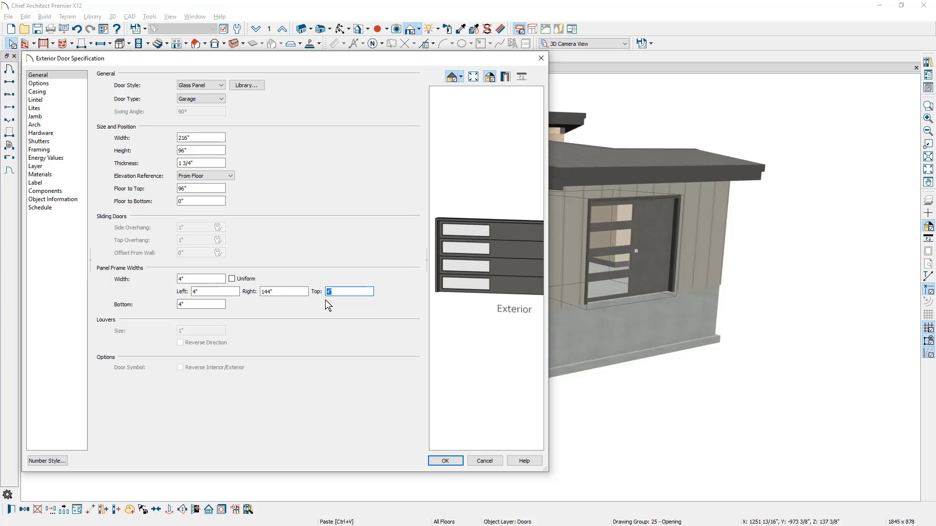
left_click(455, 463)
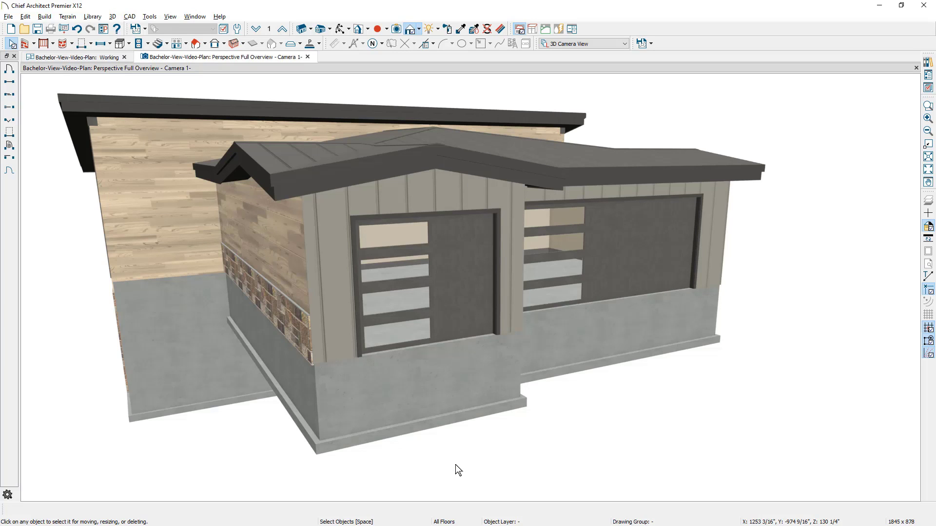
Step: Place a sliding door in the back wood wall beside the corner windows and open its specification
middle_click_drag(363, 464, 580, 412)
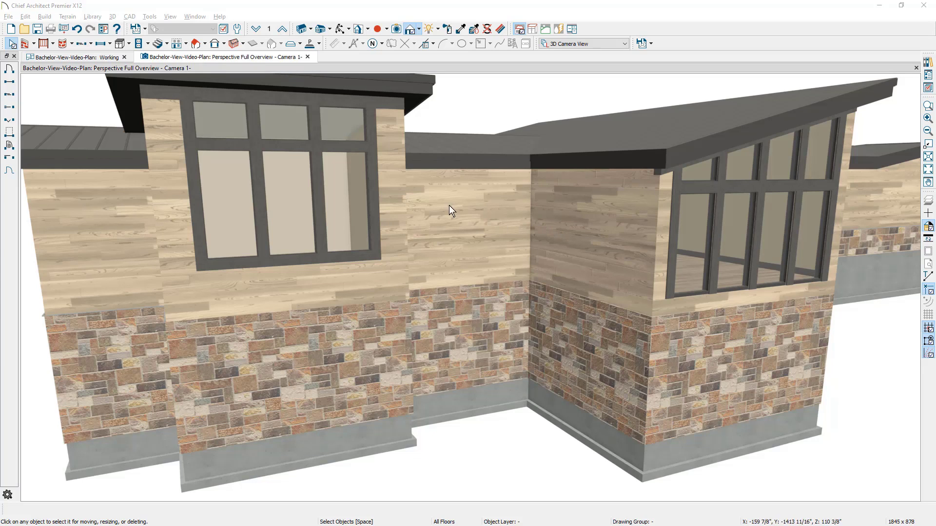
left_click(7, 96)
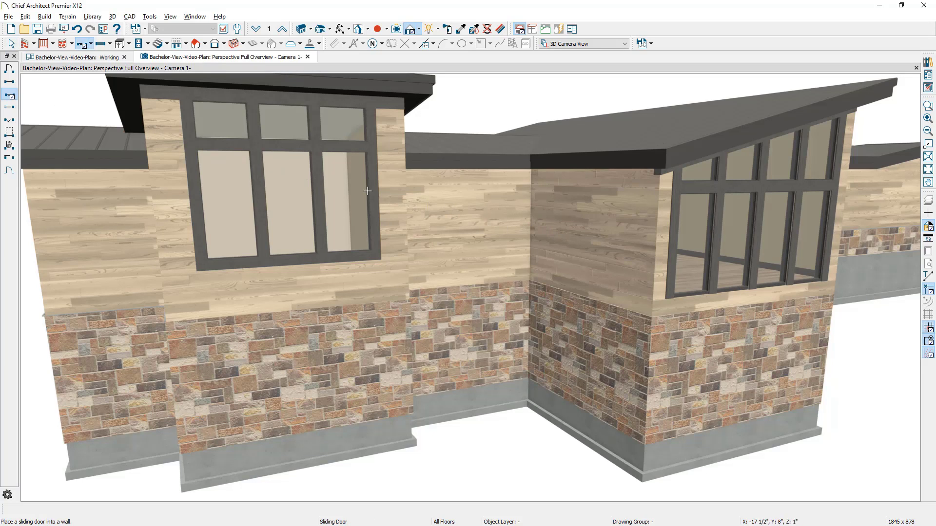
left_click(582, 236)
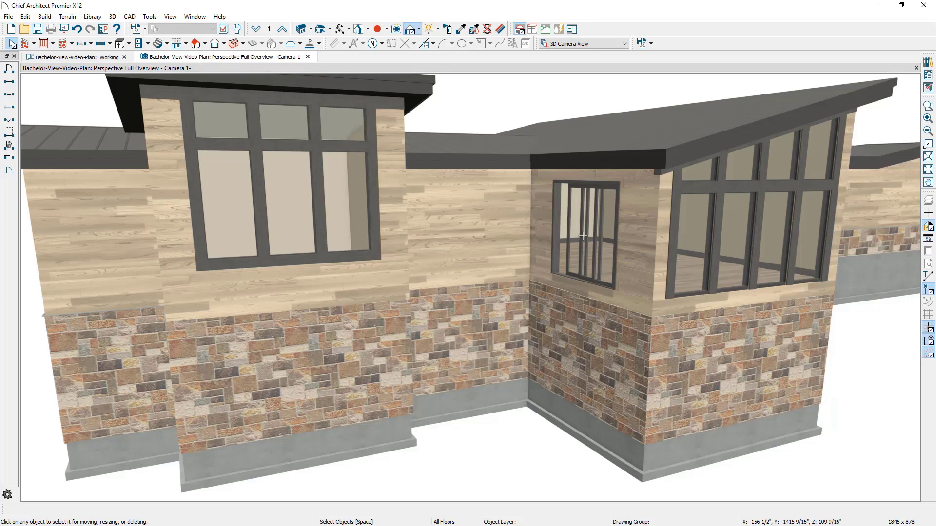
double_click(582, 236)
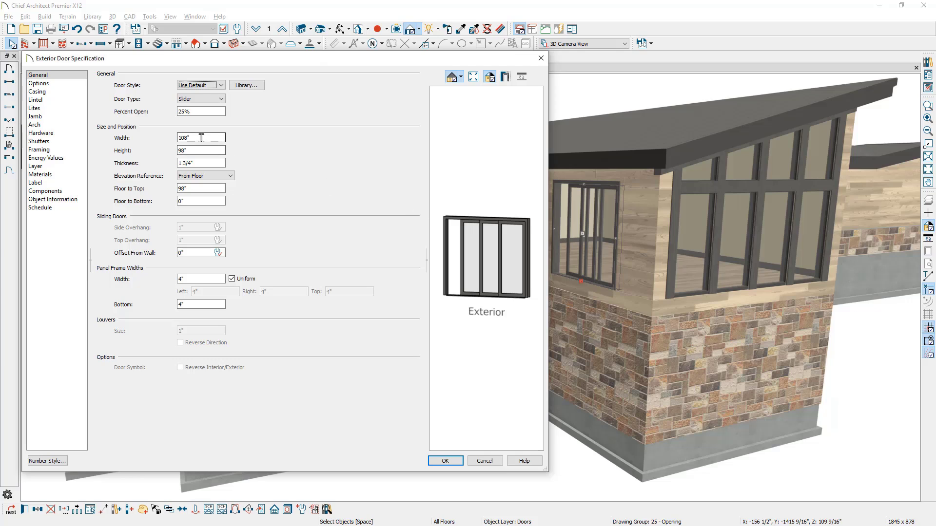
Step: Give the back sliding door custom Door Panels with 4 right panels and apply the change
left_click(62, 86)
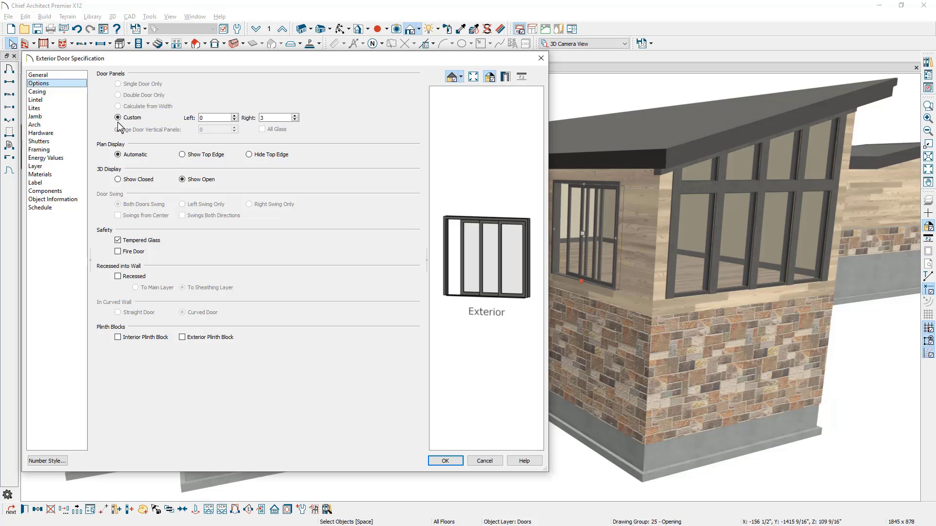
left_click(271, 118)
left_click_drag(271, 117, 248, 117)
key("Tab")
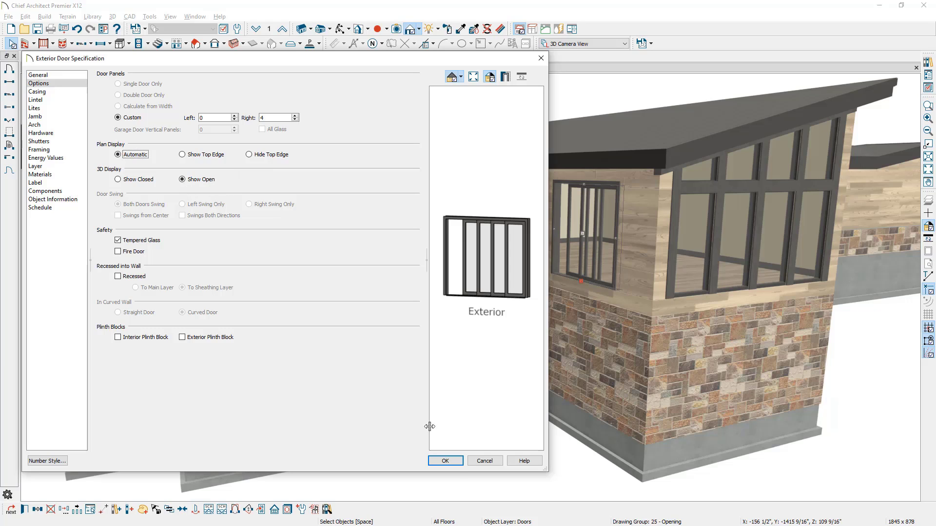
left_click(458, 462)
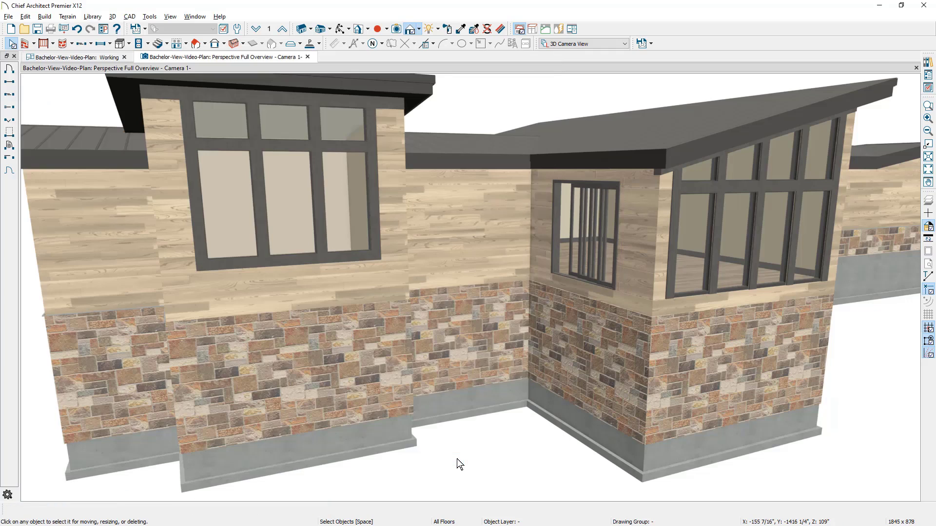
left_click(604, 247)
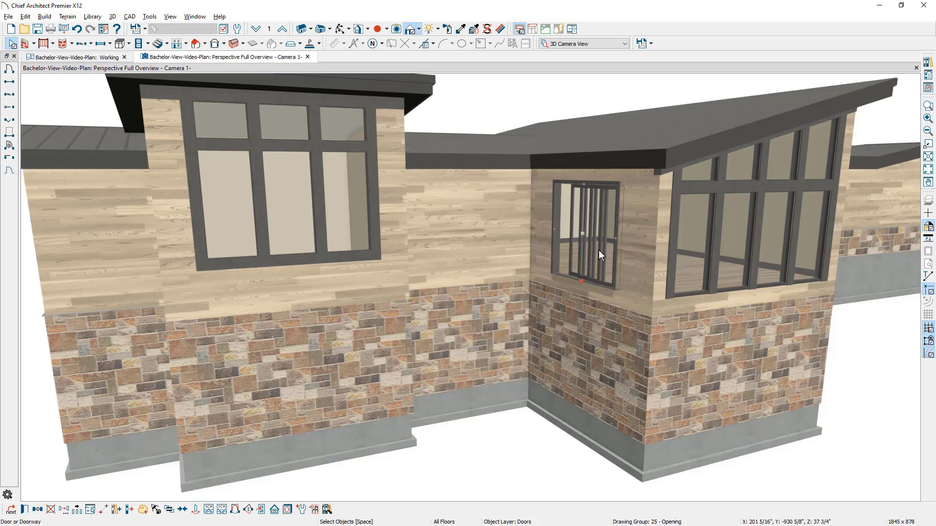
left_click(261, 509)
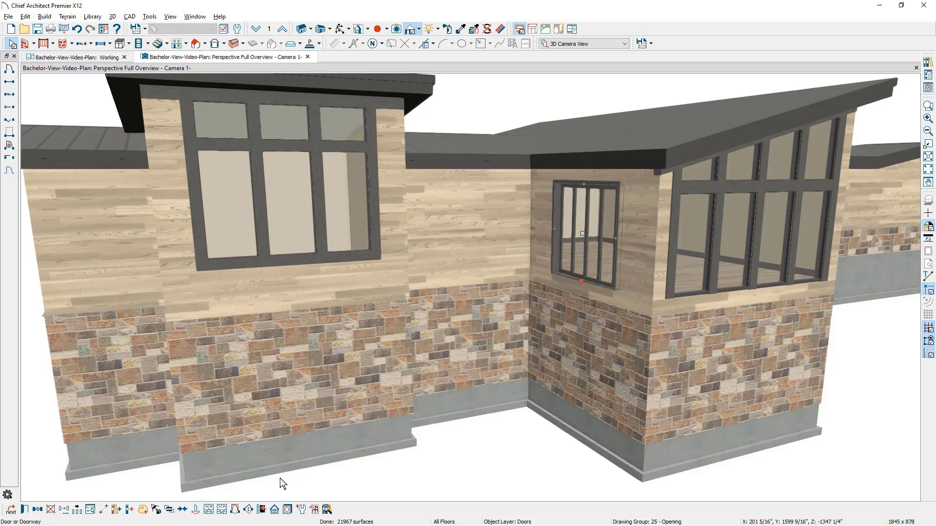
left_click(262, 510)
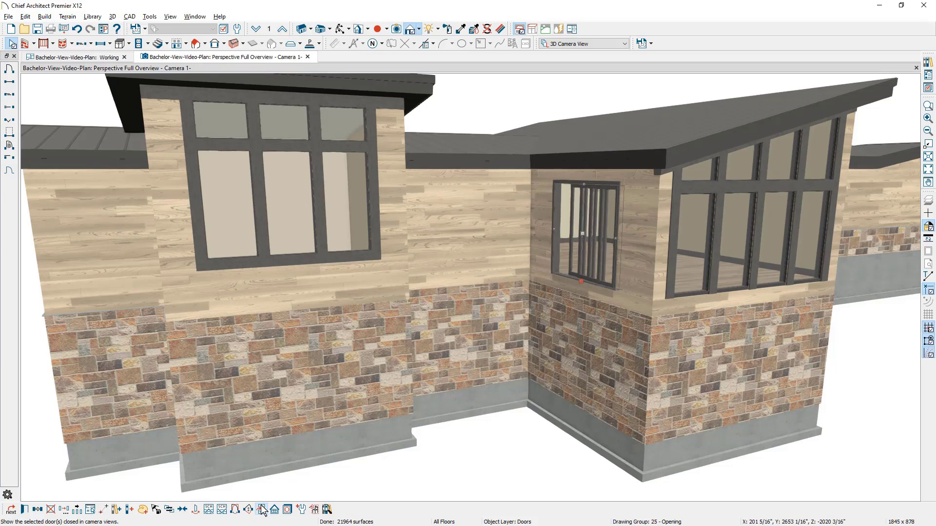